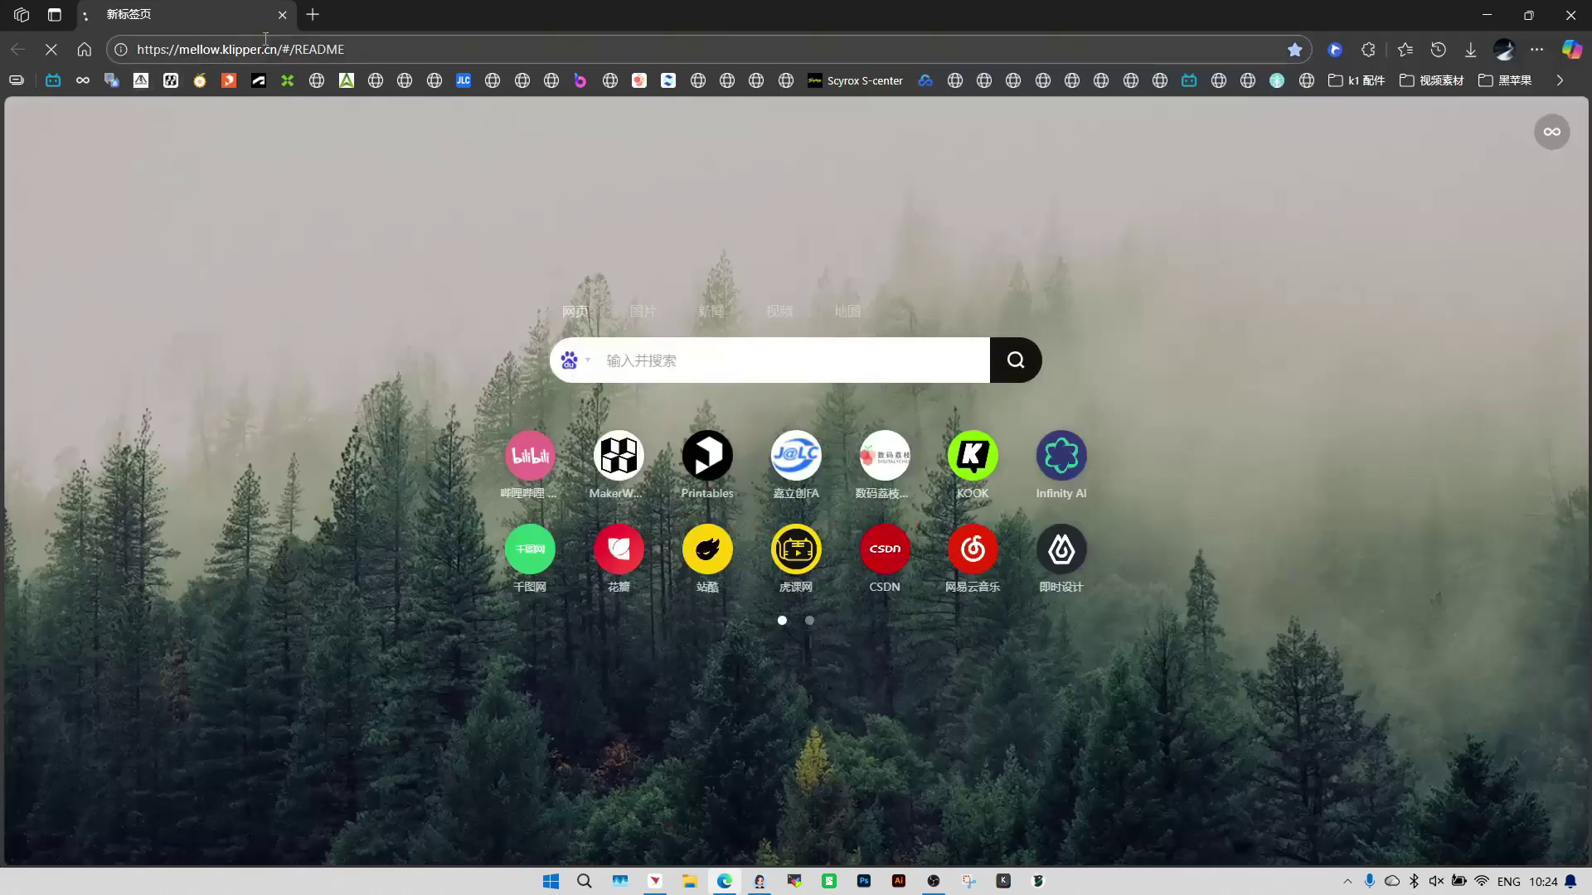
- Load the Mellow docs site mellow.klipper.cn in two browser tabs and switch the first one to English
key(Return)
click(312, 16)
click(141, 80)
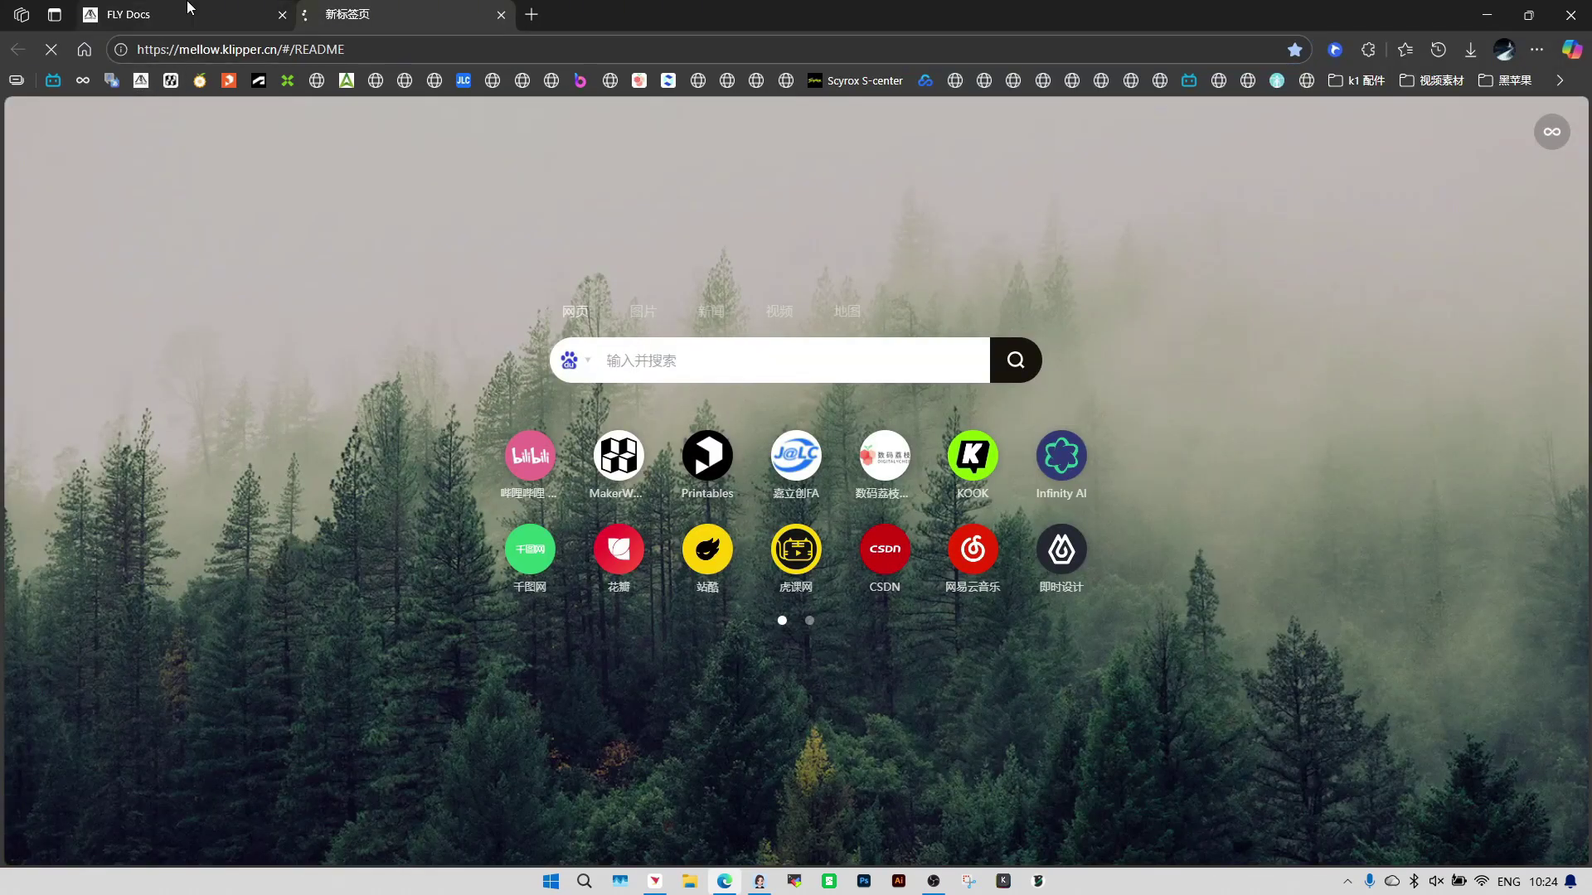
mouse_move(1444, 141)
click(1421, 191)
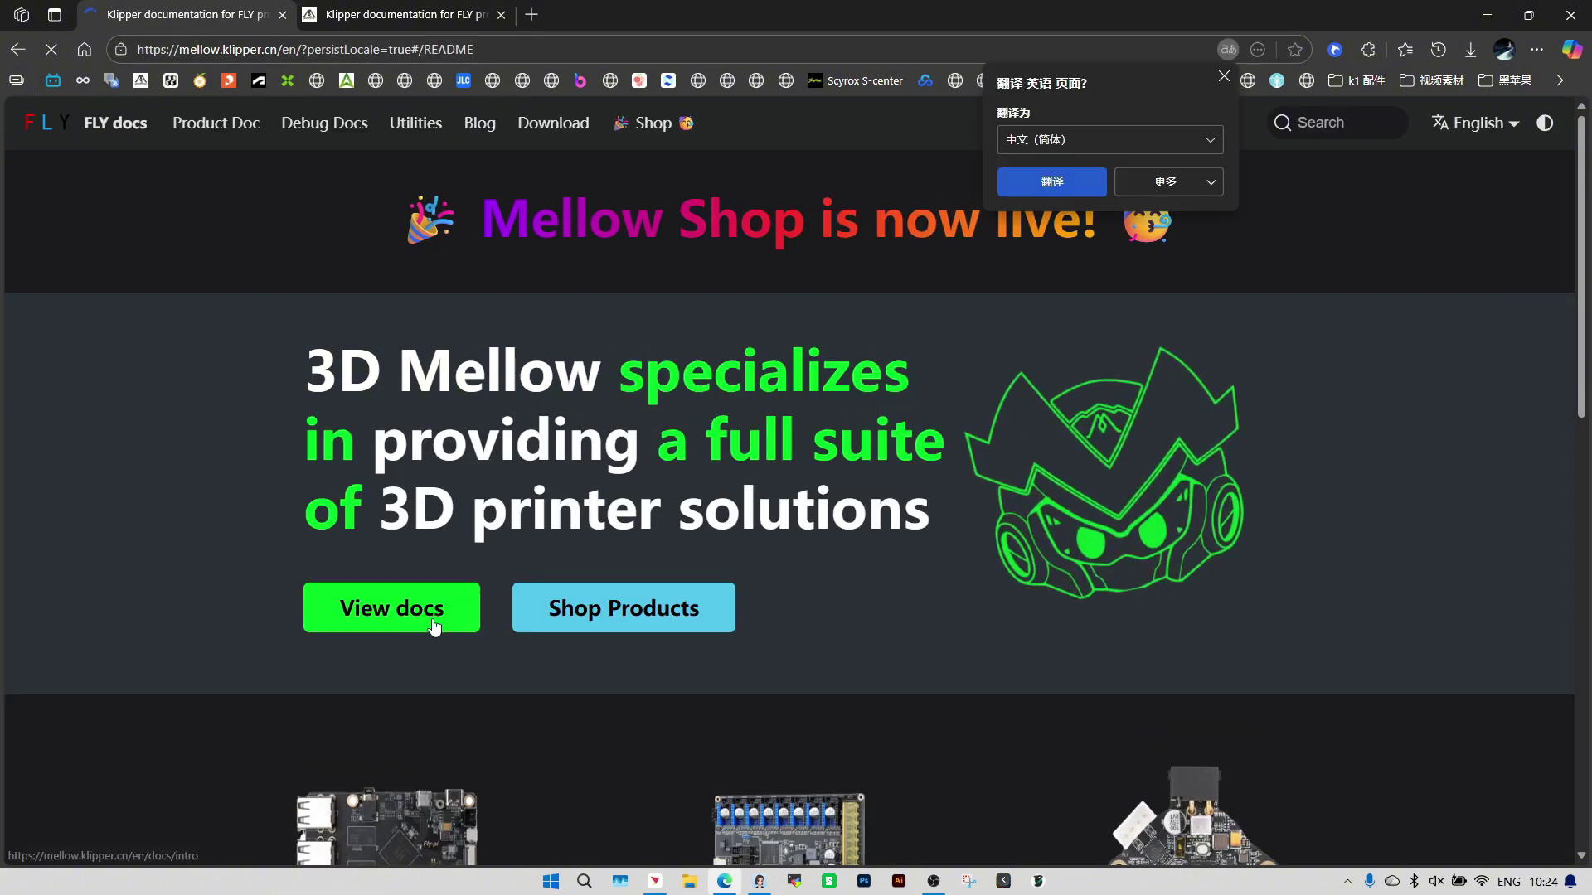
- Open the Wiring and Configuration page of the FLY-LLL PLUS Buffer from the Modules & Expansion Board Classes docs
click(430, 610)
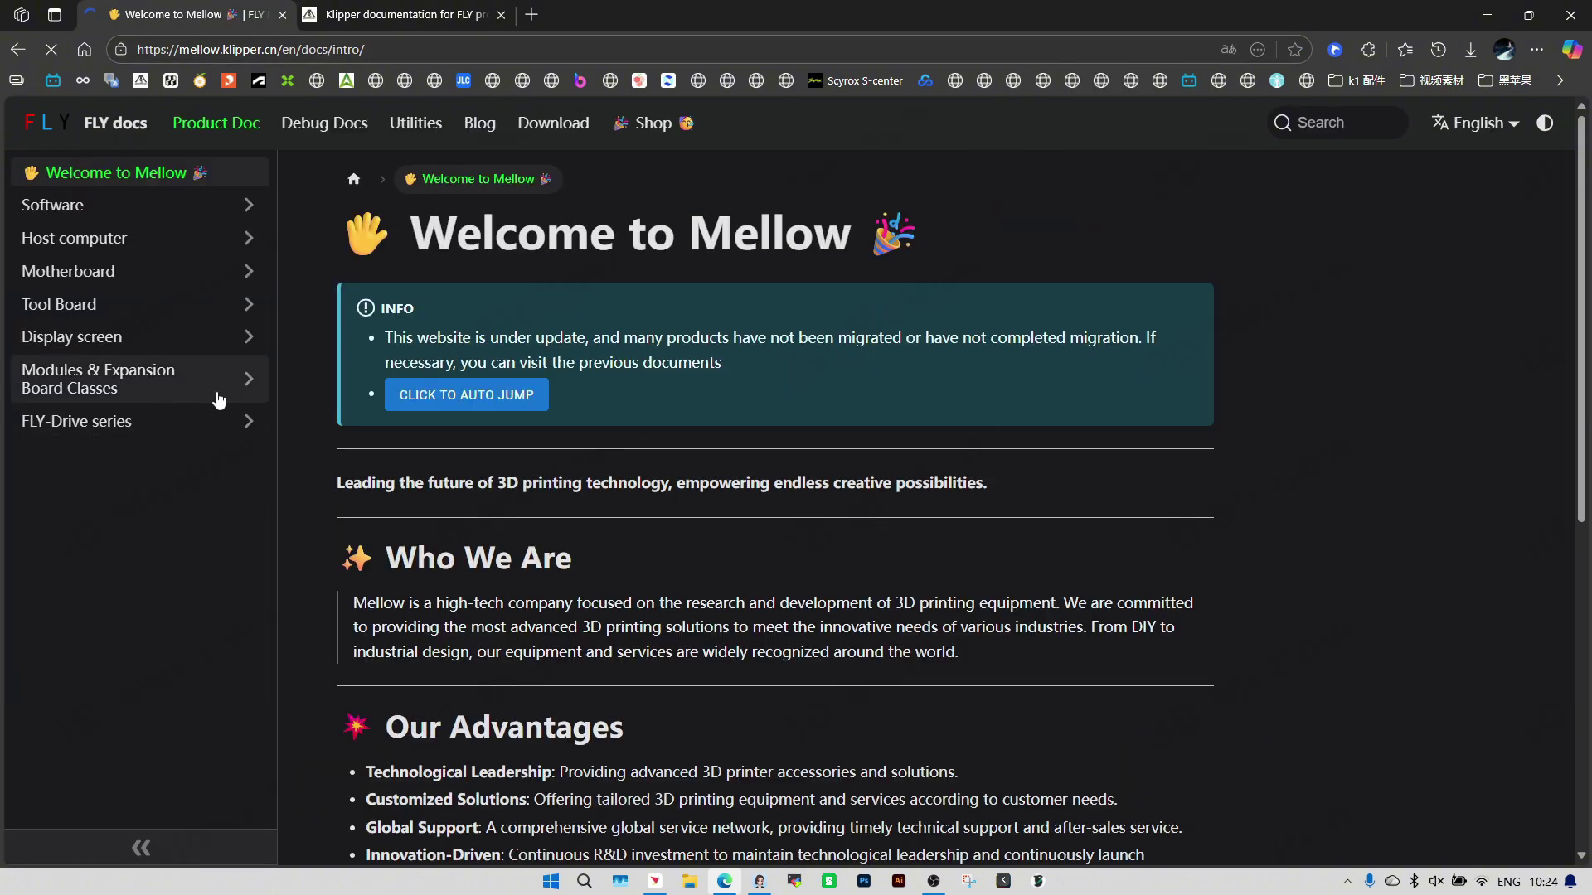
click(244, 375)
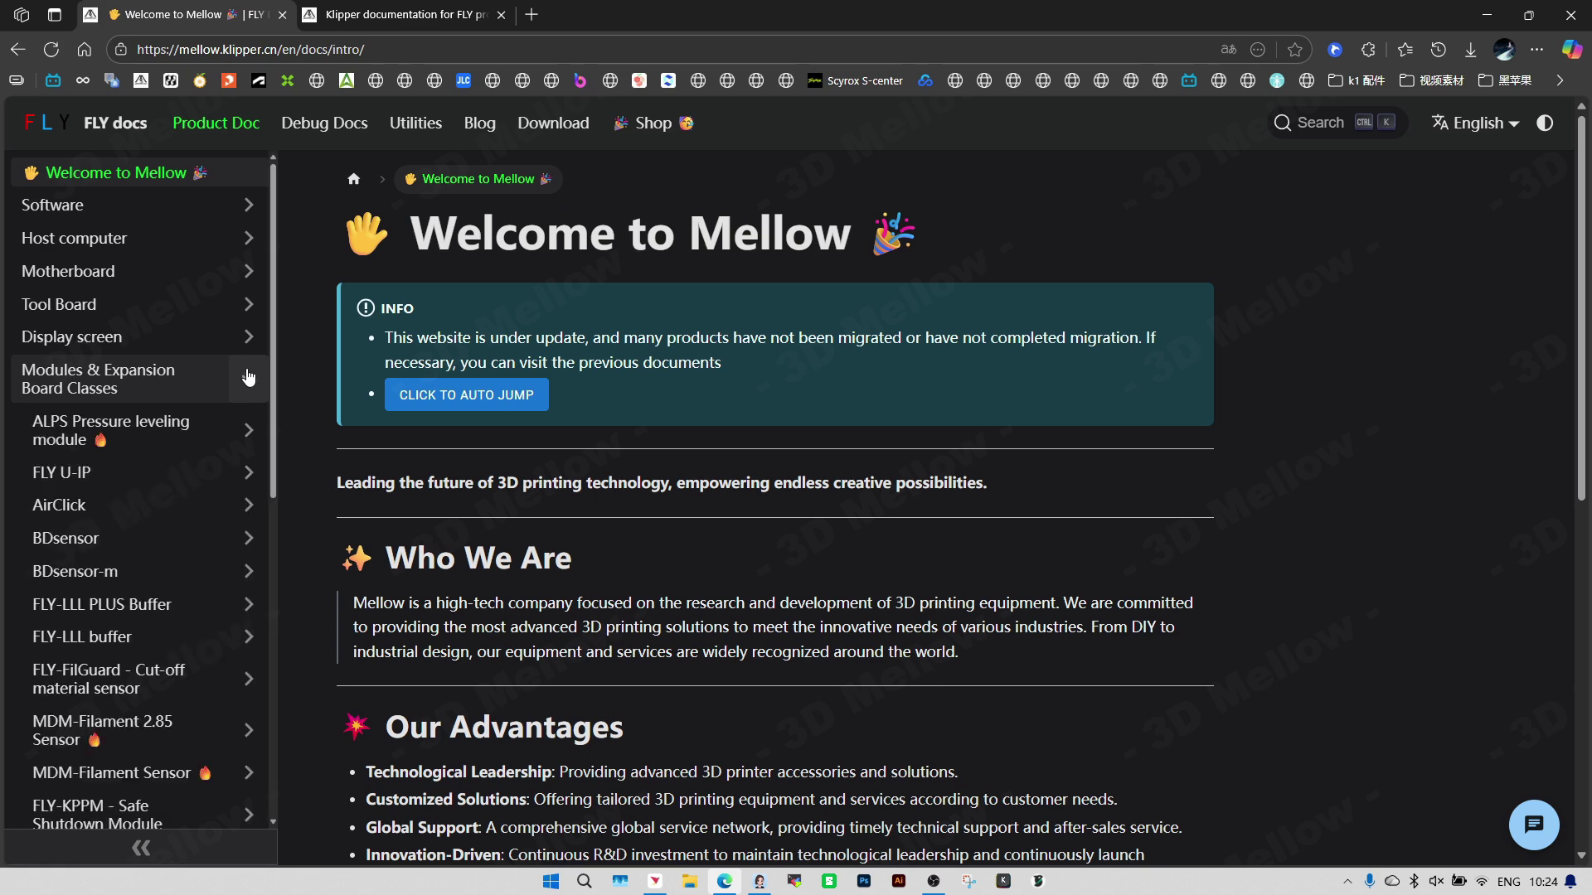
click(197, 613)
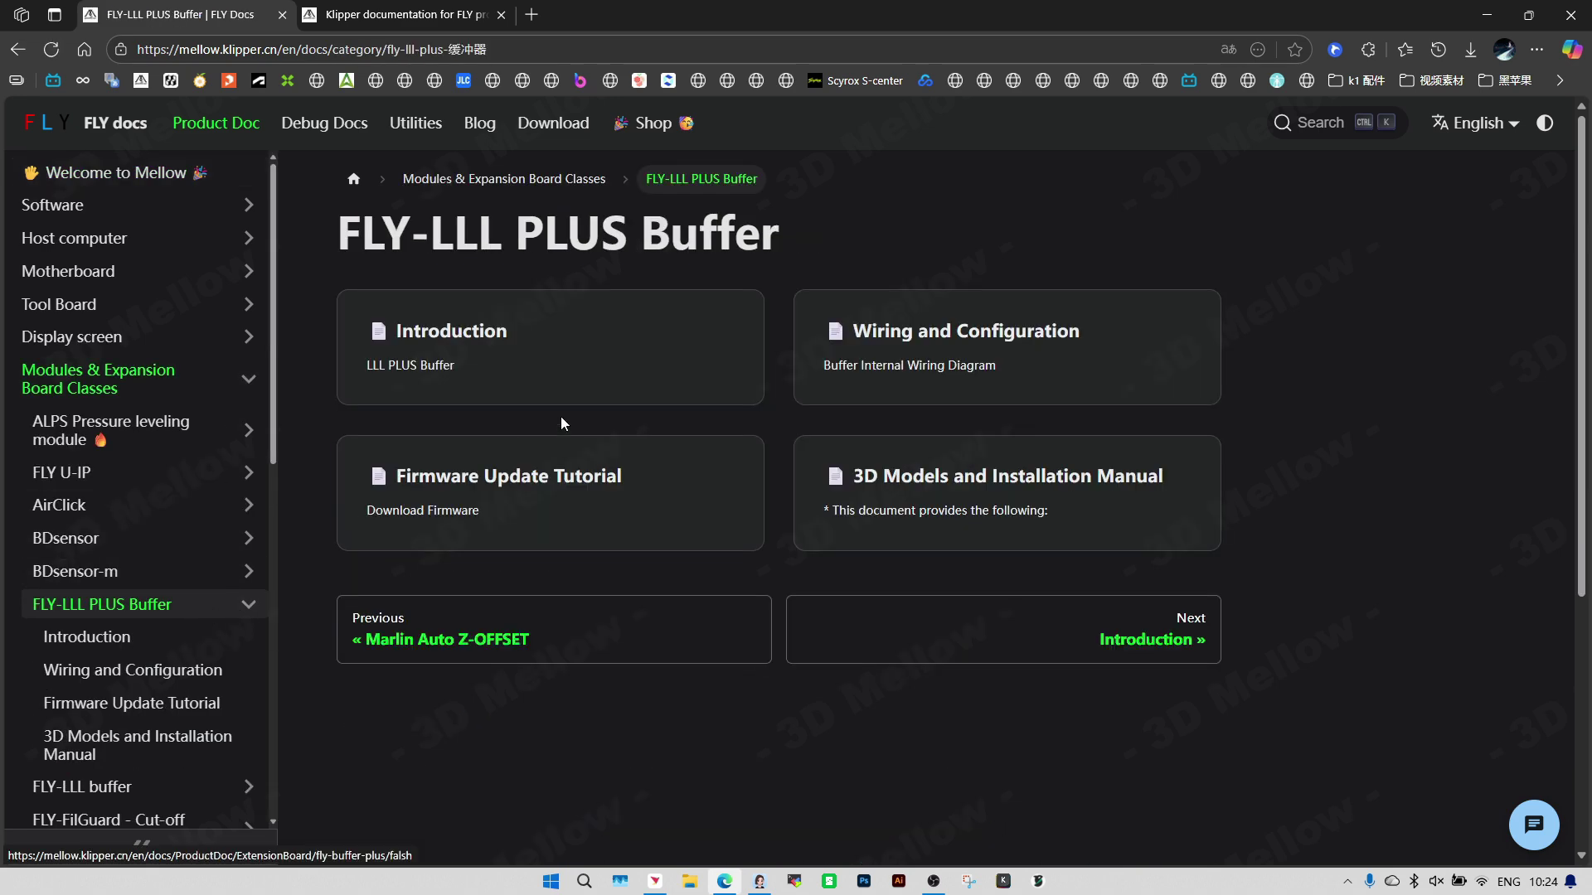
click(963, 388)
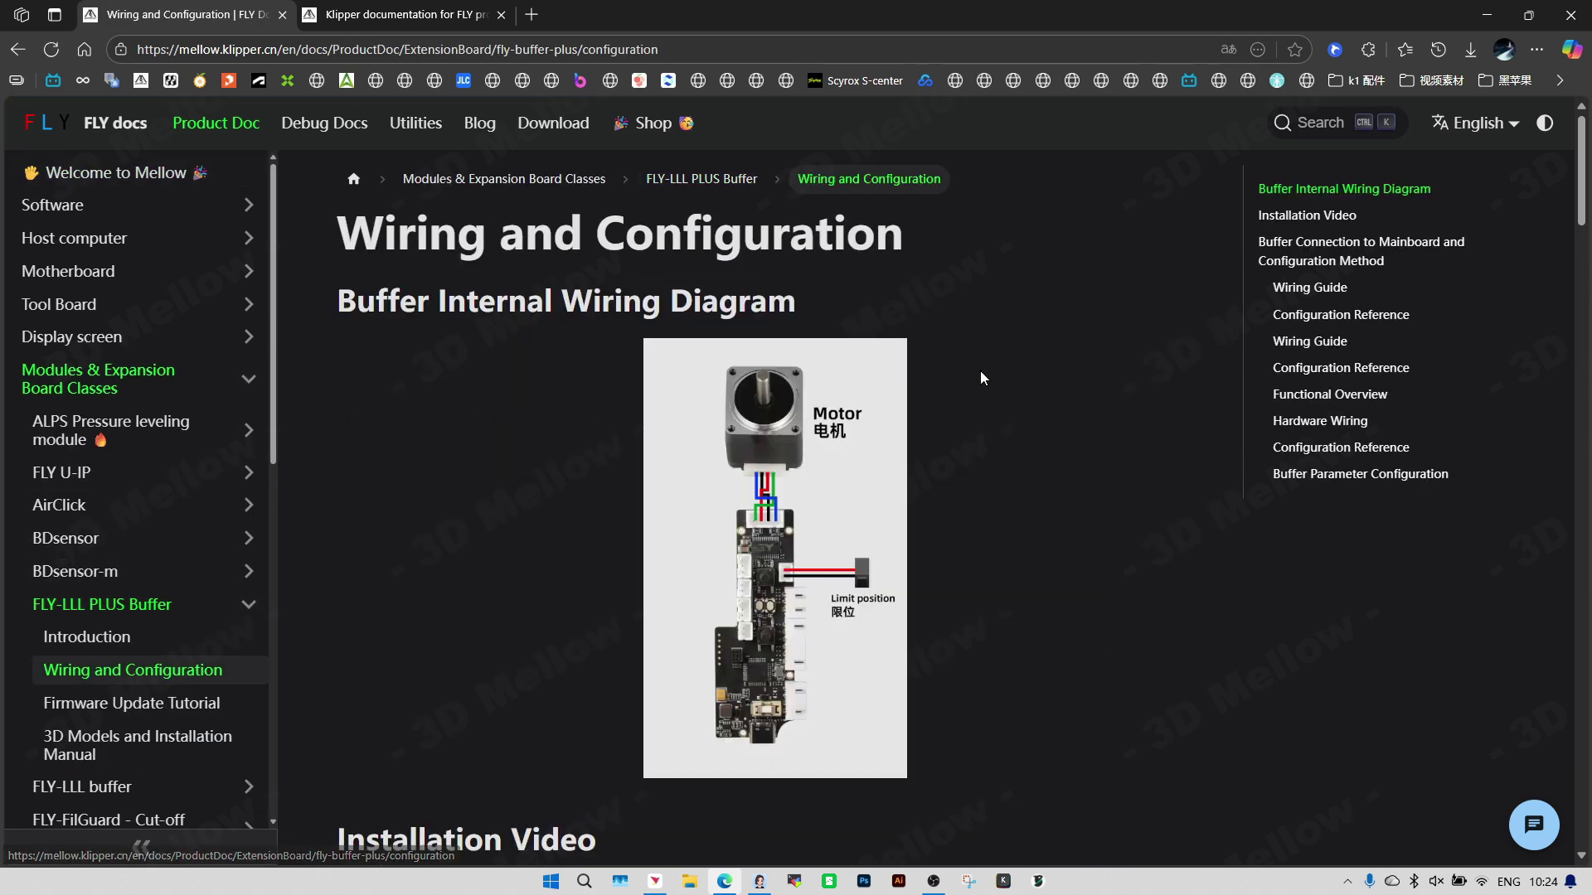
- Go to the Buffer Connection to Mainboard and Configuration Method section and highlight its heading and important notice
click(1308, 257)
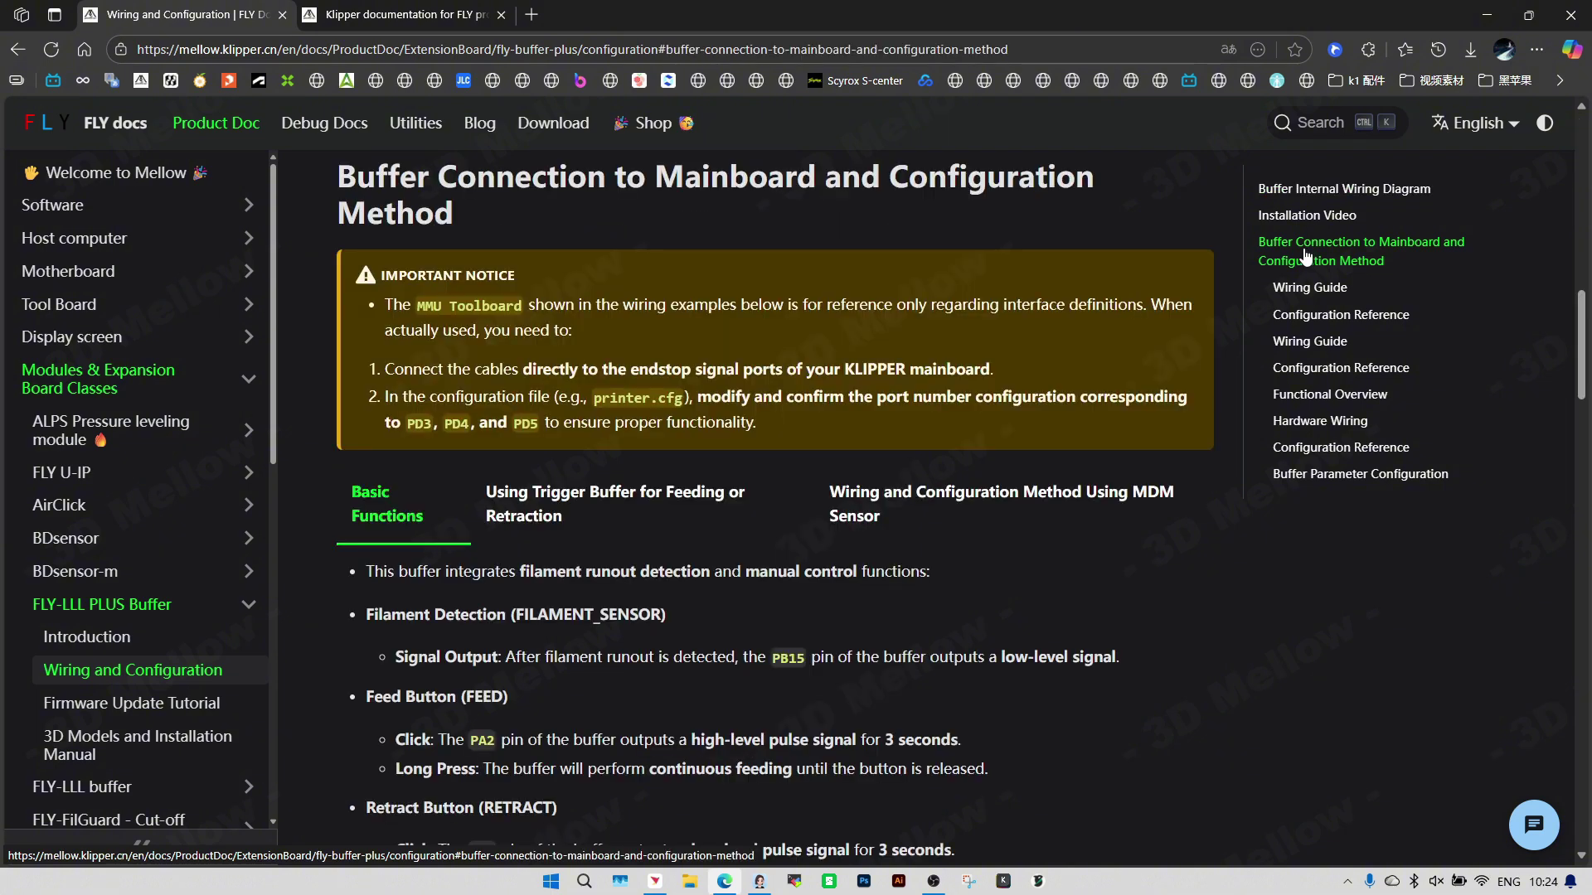
drag(339, 176, 782, 214)
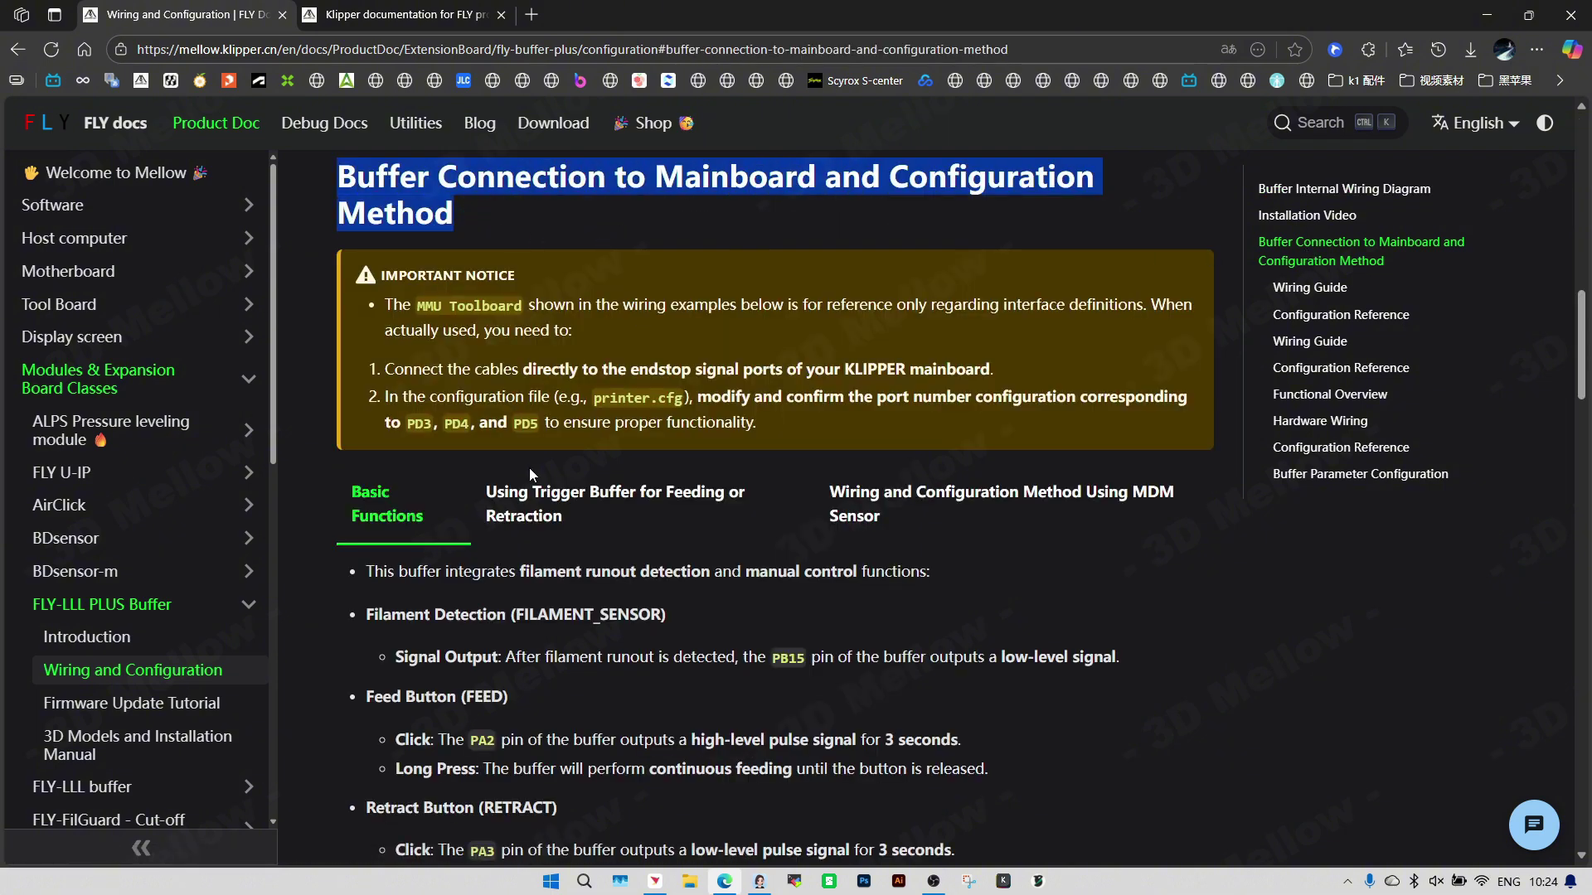
click(676, 219)
drag(383, 278, 771, 431)
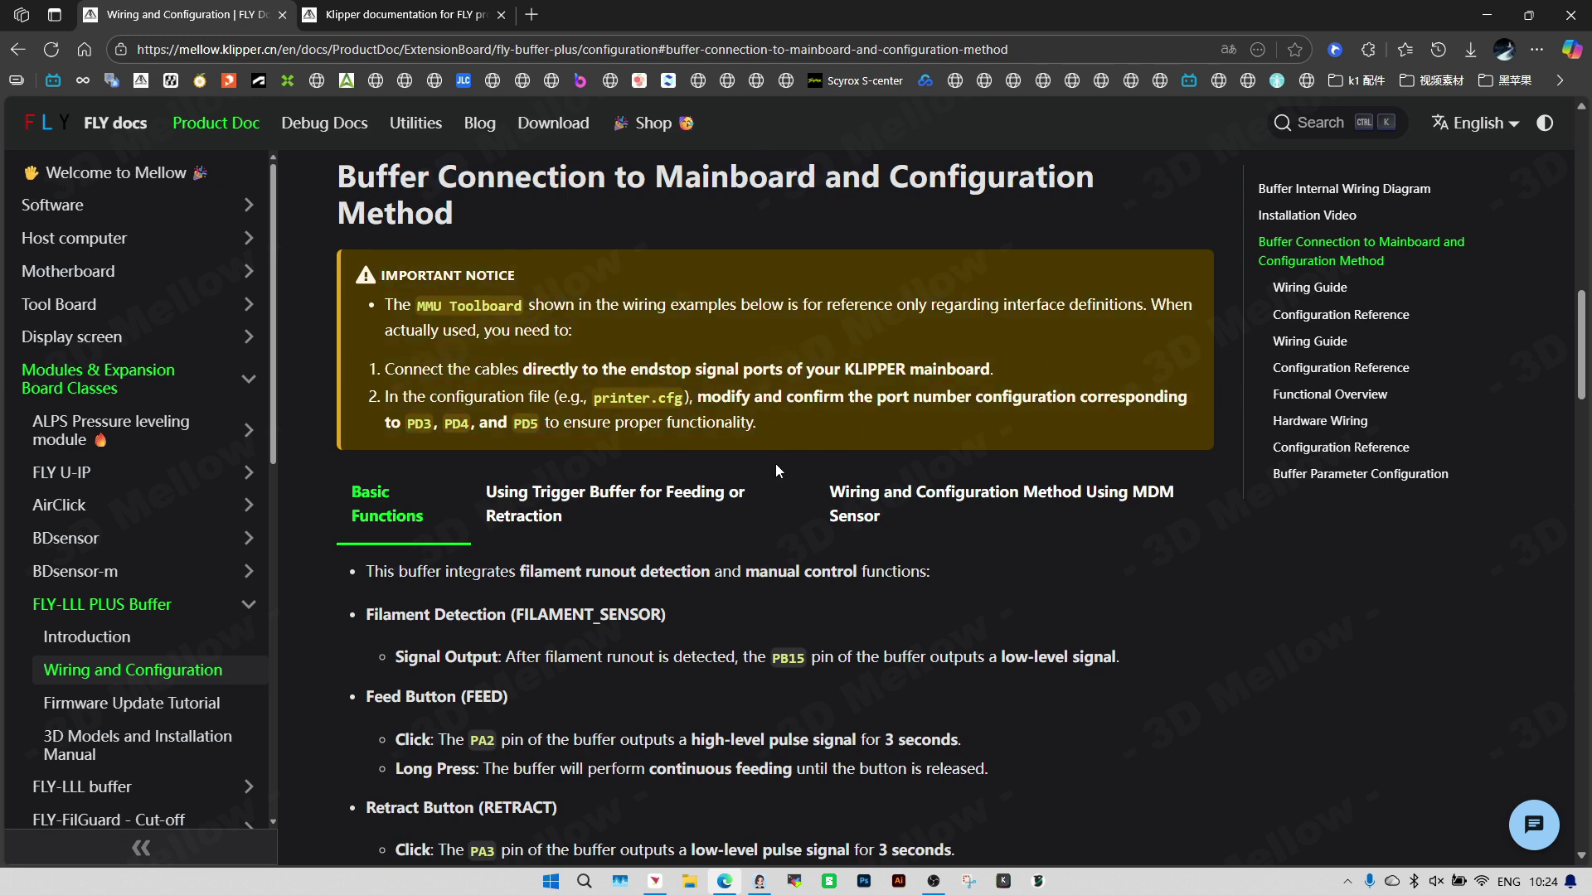
- Show Using Trigger Buffer for Feeding or Retraction and highlight its firmware requirement, automatic feeding and automatic retraction notes
click(678, 497)
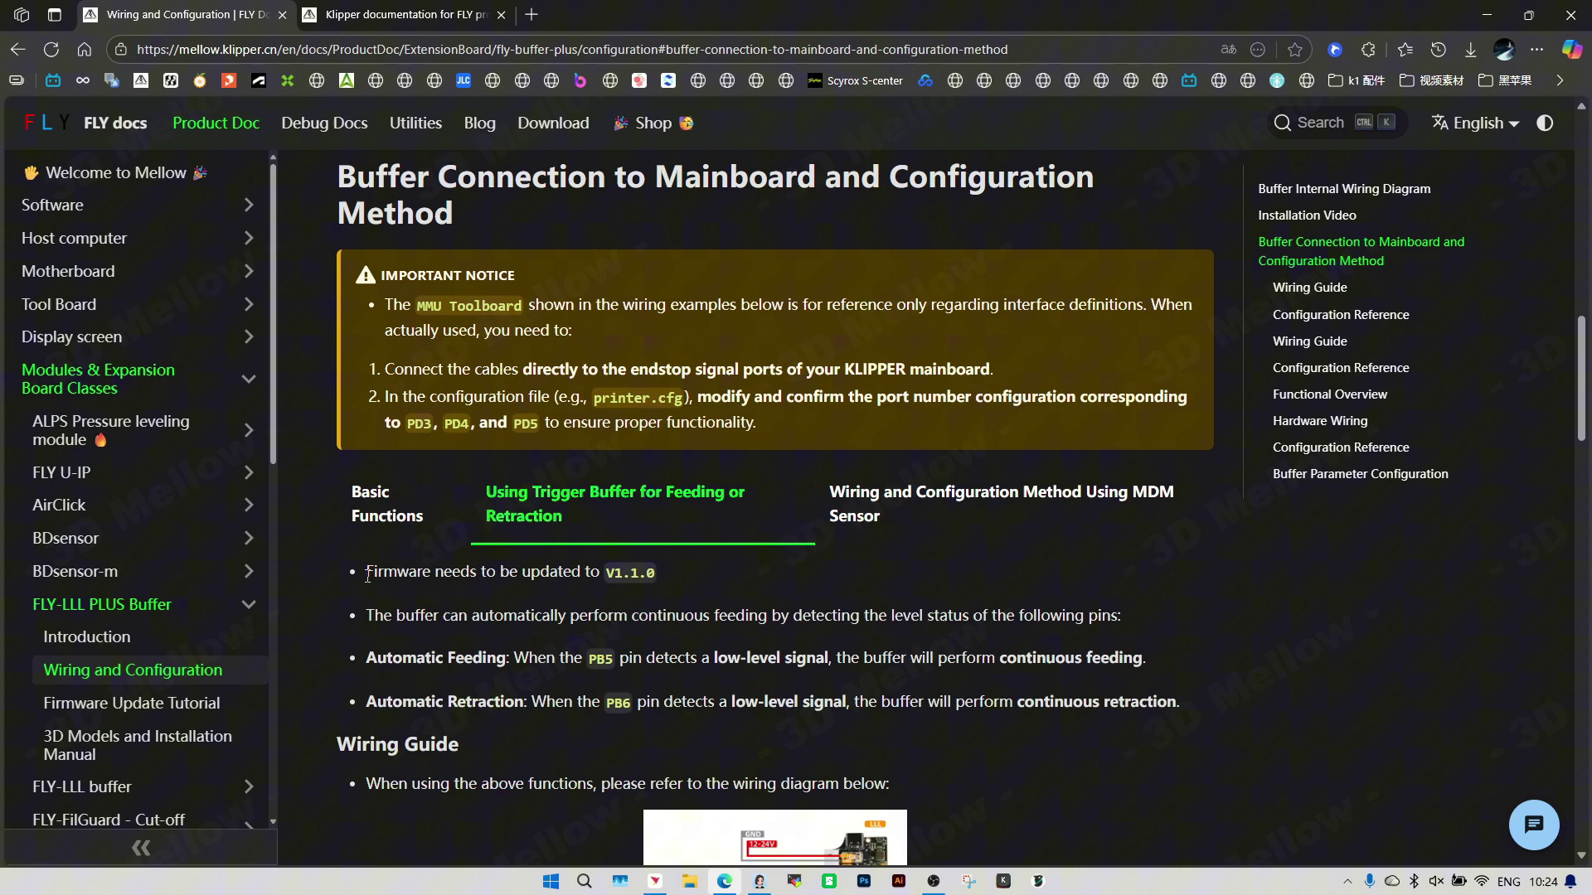
drag(487, 497, 629, 529)
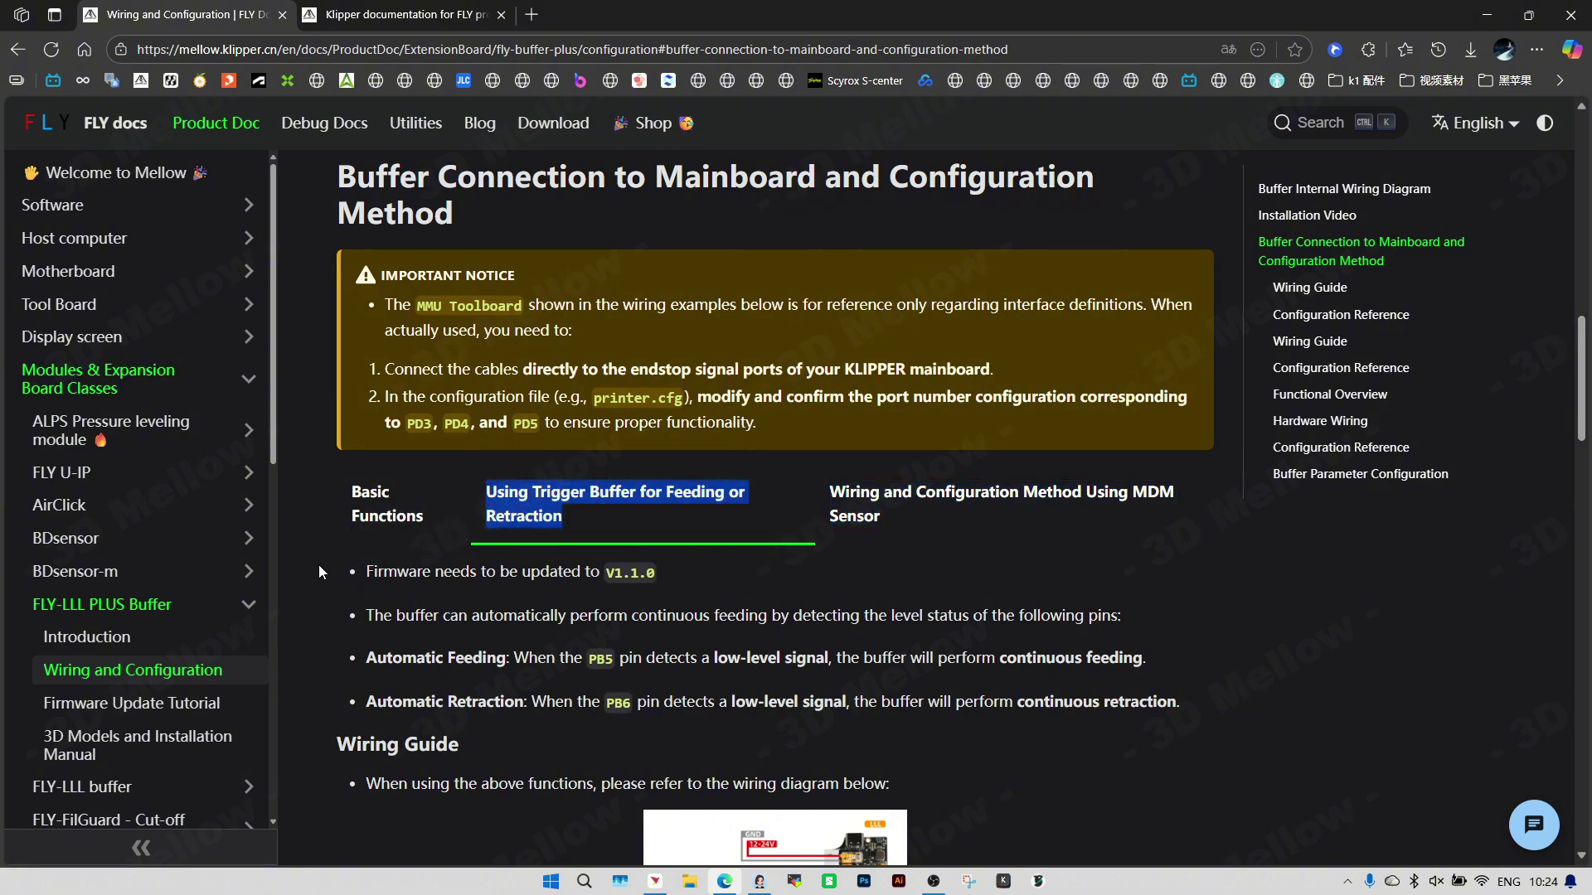
drag(364, 574, 685, 584)
drag(364, 622, 1152, 634)
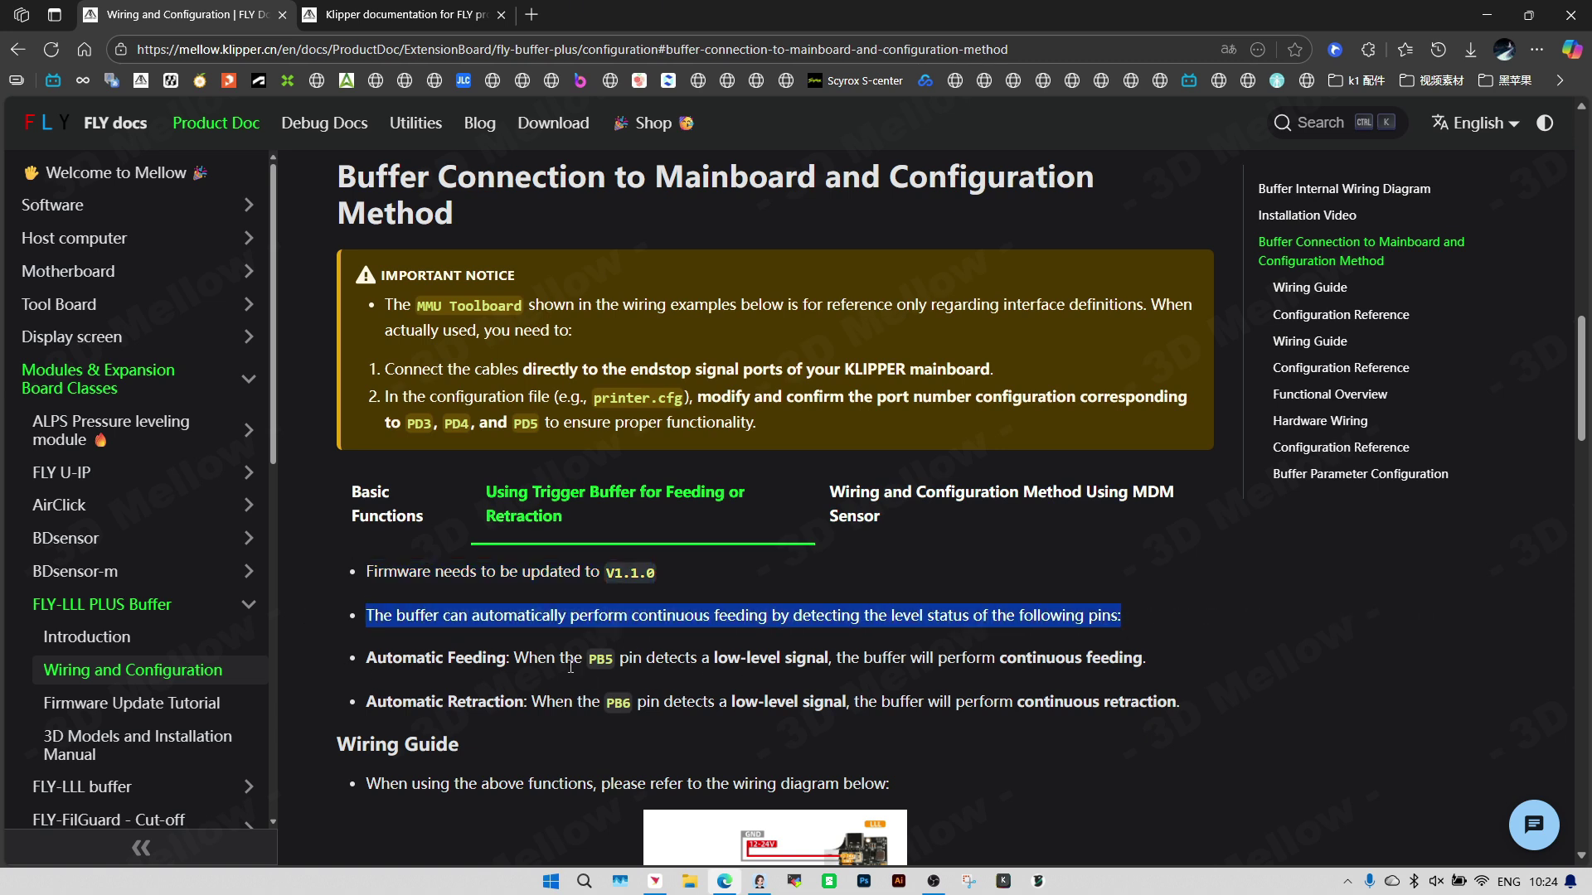
click(373, 661)
drag(373, 659, 1162, 666)
click(370, 709)
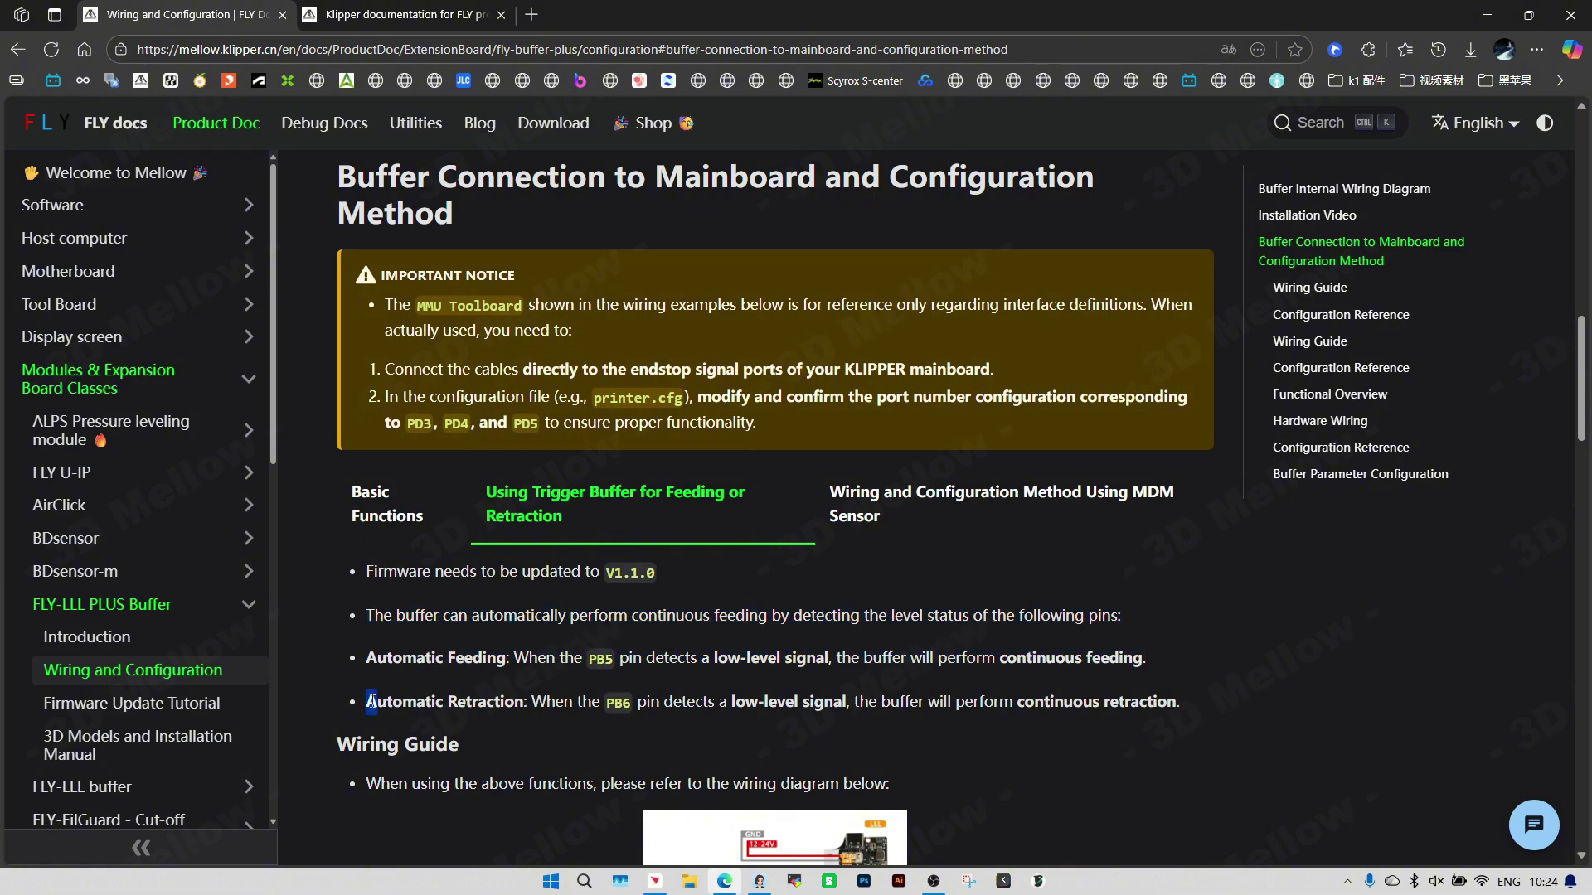
drag(369, 703, 1197, 703)
click(1073, 733)
- Highlight the Wiring Guide heading and note, examine its wiring diagram enlarged, and return to the page
scroll(531, 583, down, 3)
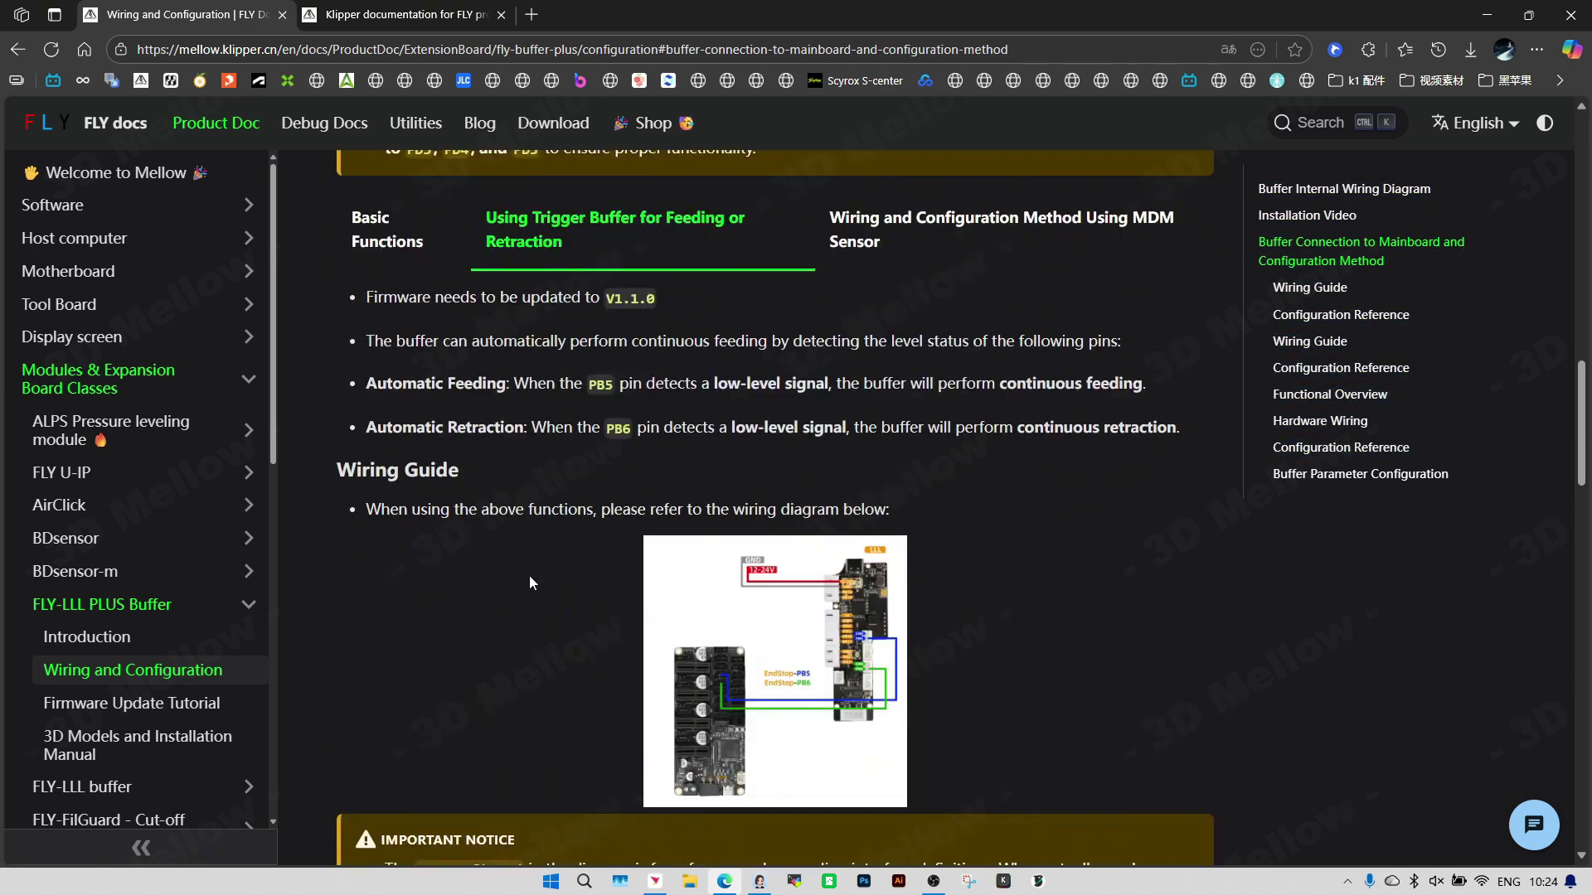
drag(338, 475, 466, 471)
drag(383, 509, 909, 528)
drag(366, 509, 926, 510)
click(769, 661)
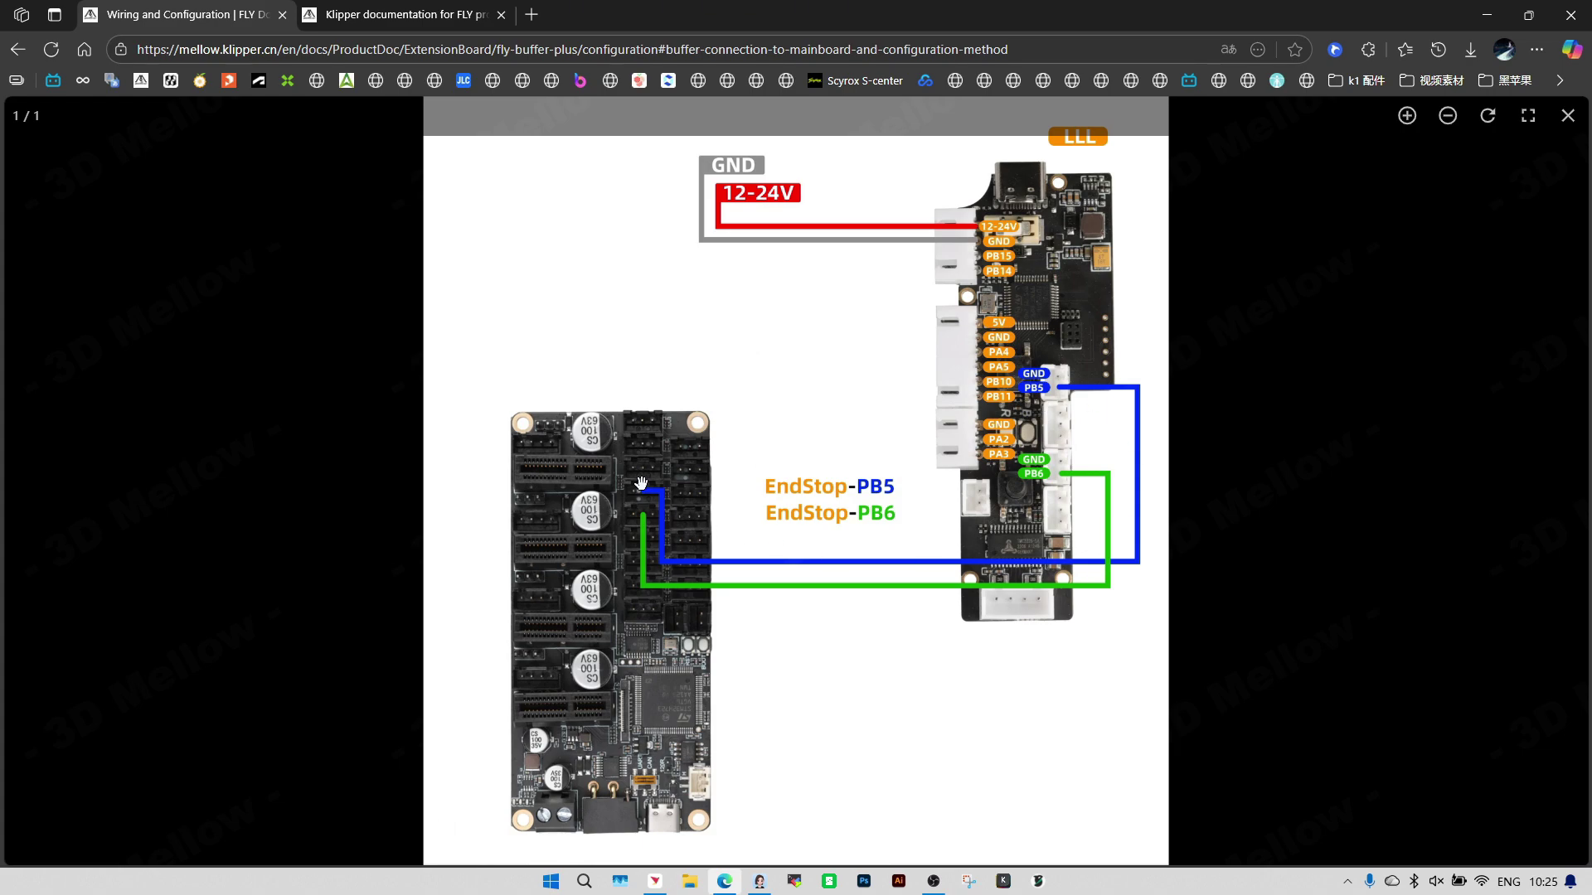
click(1563, 117)
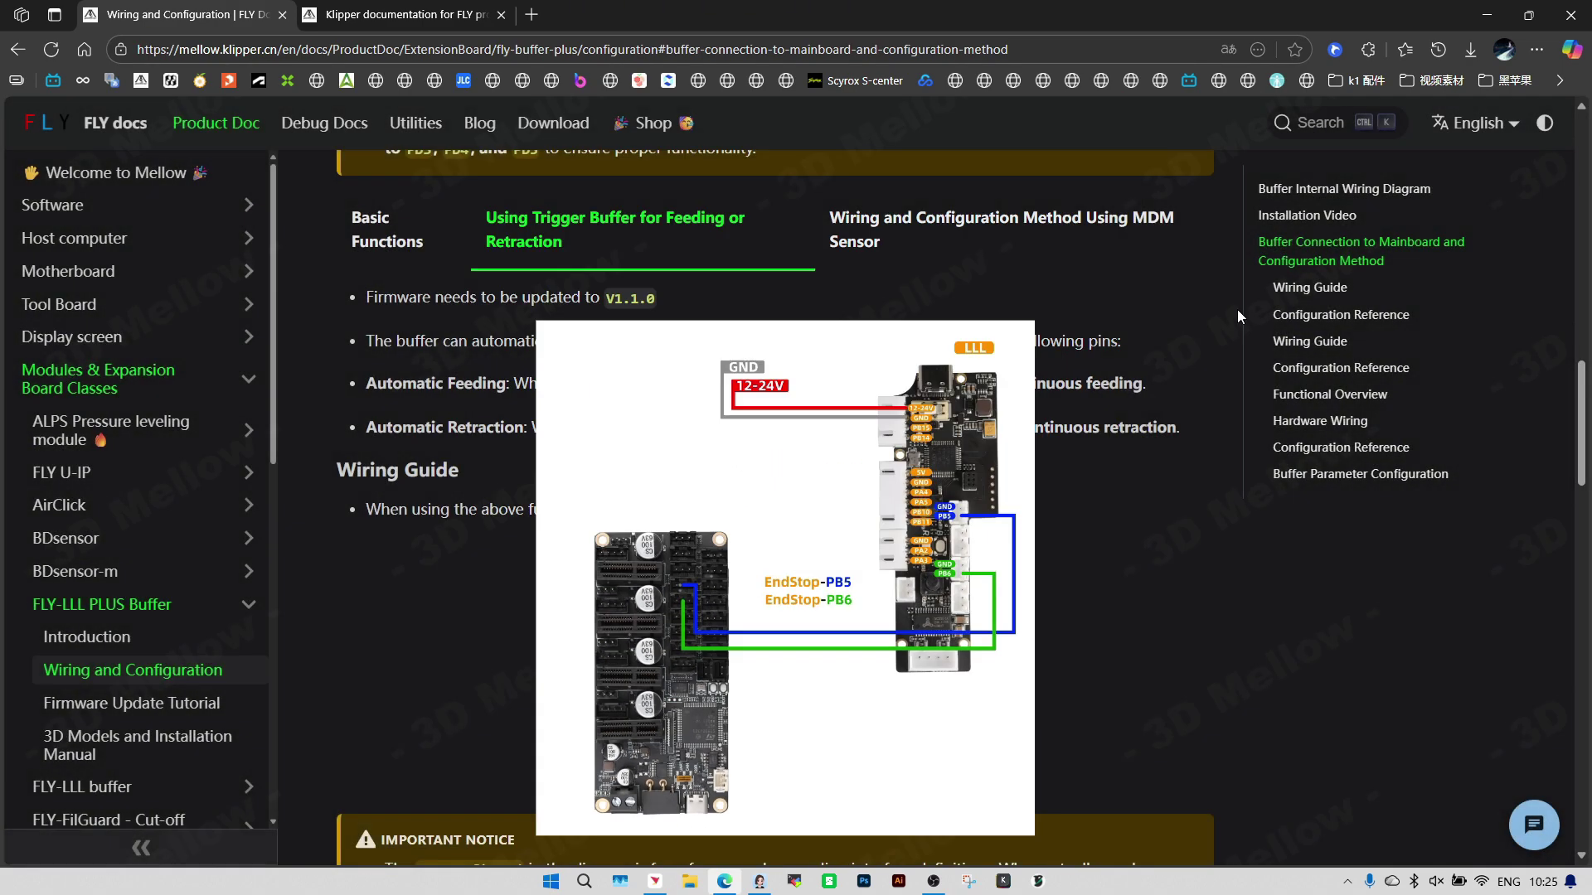
- Go to the trigger buffer's Configuration Reference, highlight its notes, and show the Reference Configuration Using Mainboard
scroll(880, 459, down, 3)
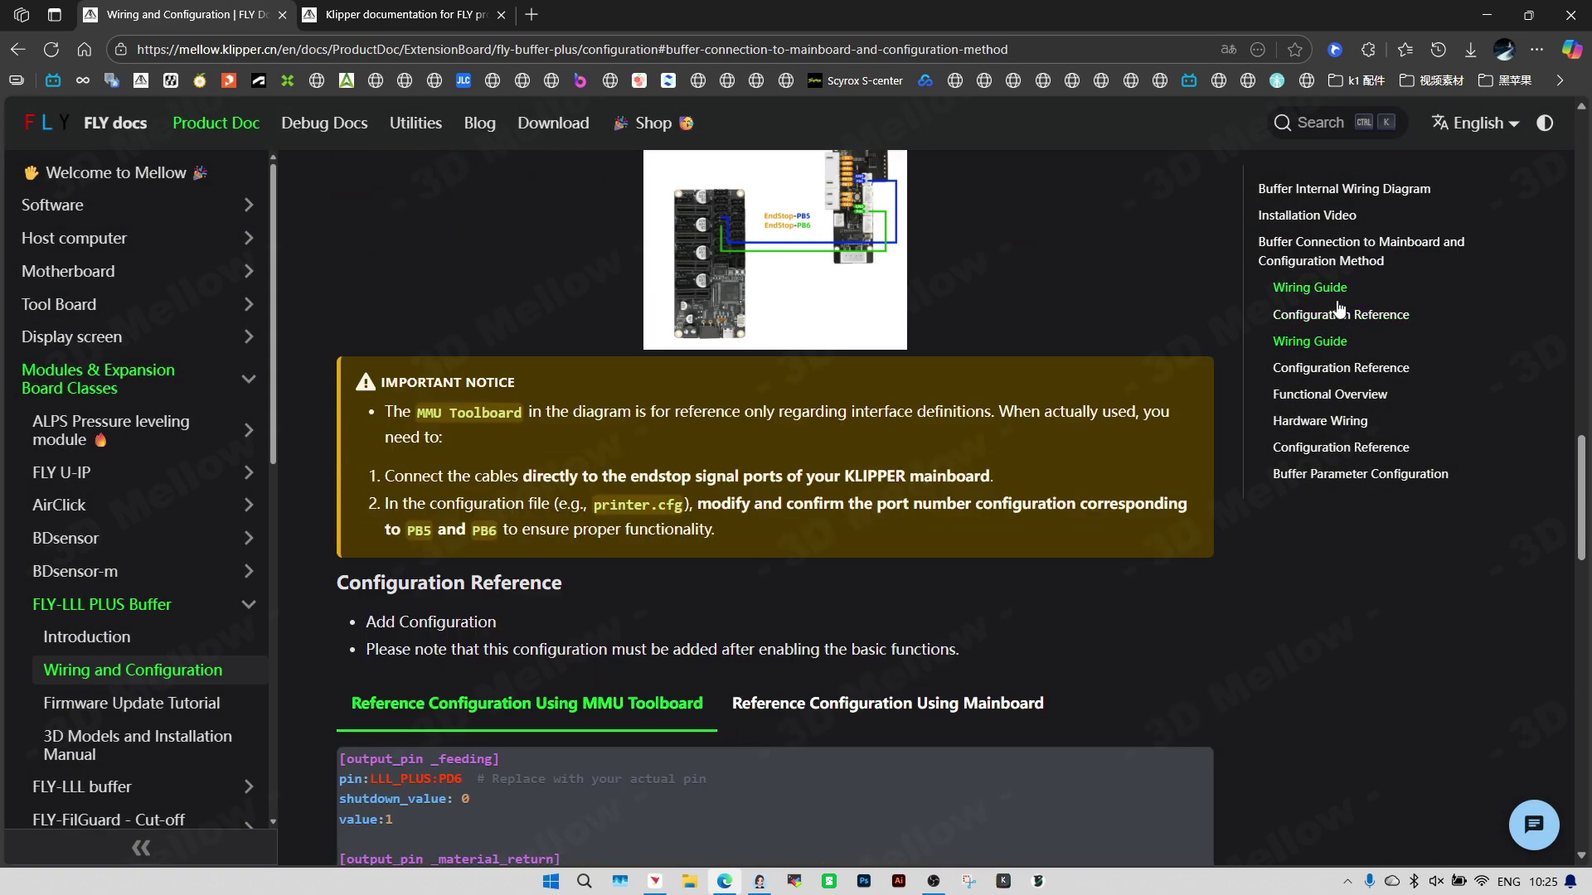
click(1330, 343)
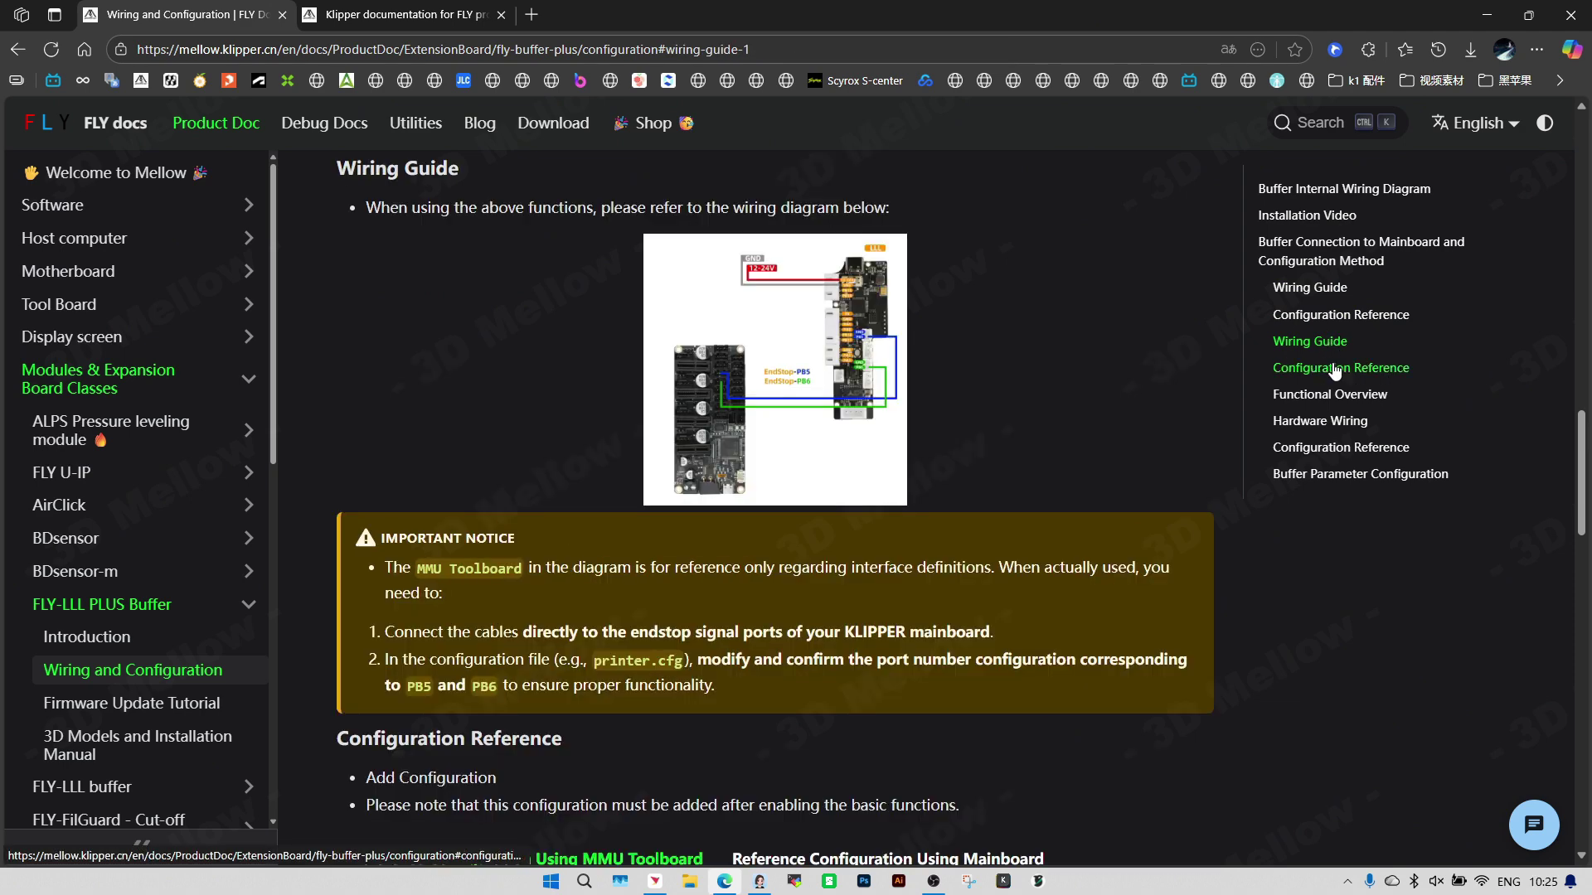
click(1334, 369)
drag(330, 169, 636, 174)
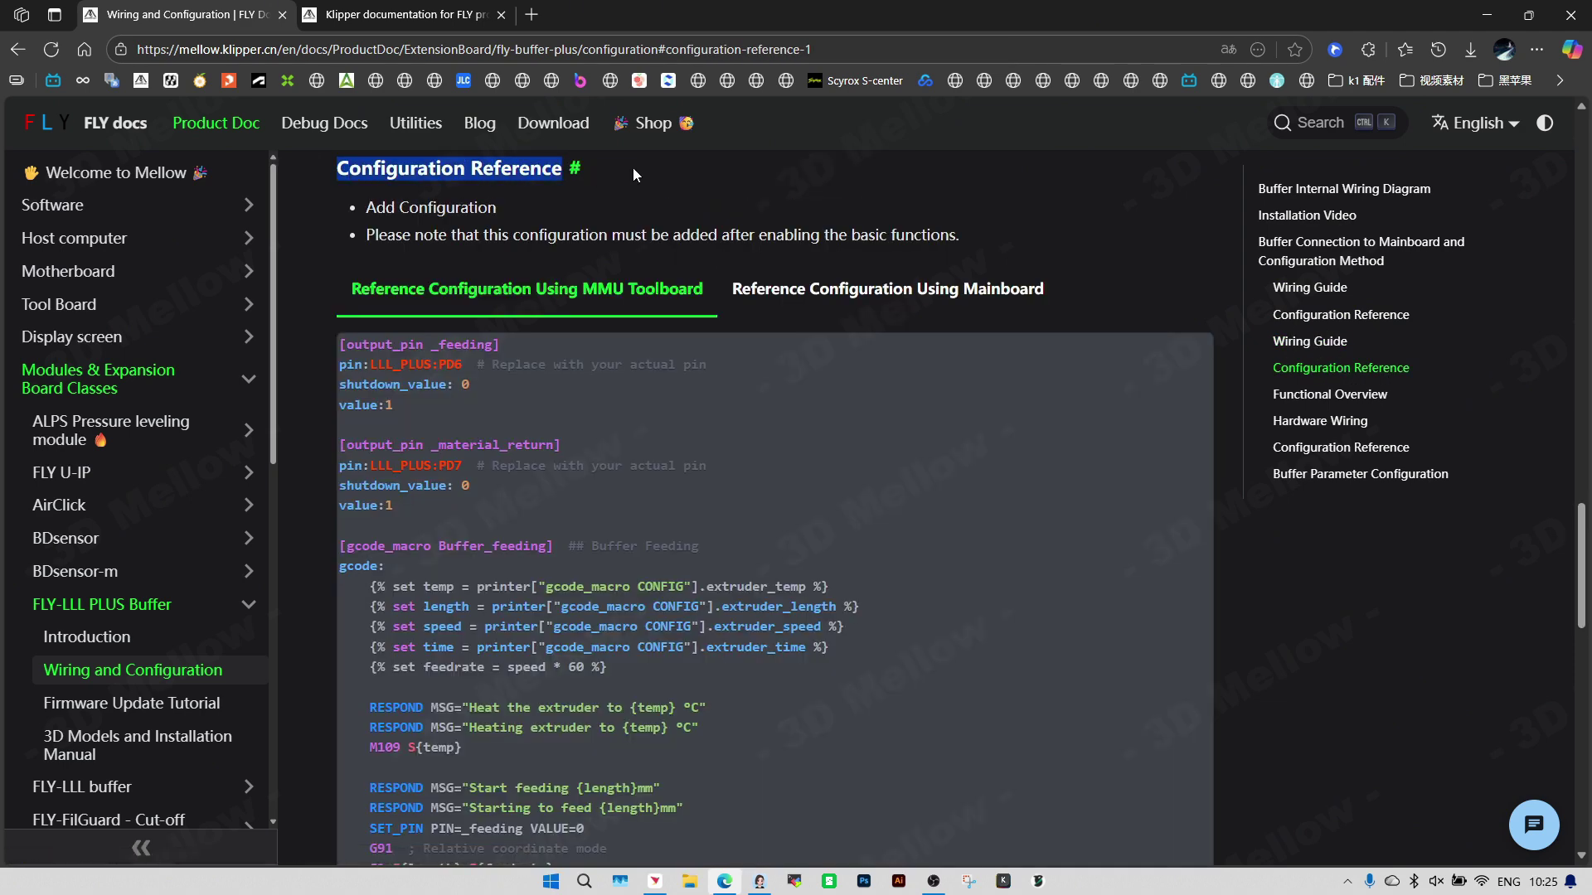
drag(352, 210, 547, 194)
drag(368, 236, 912, 237)
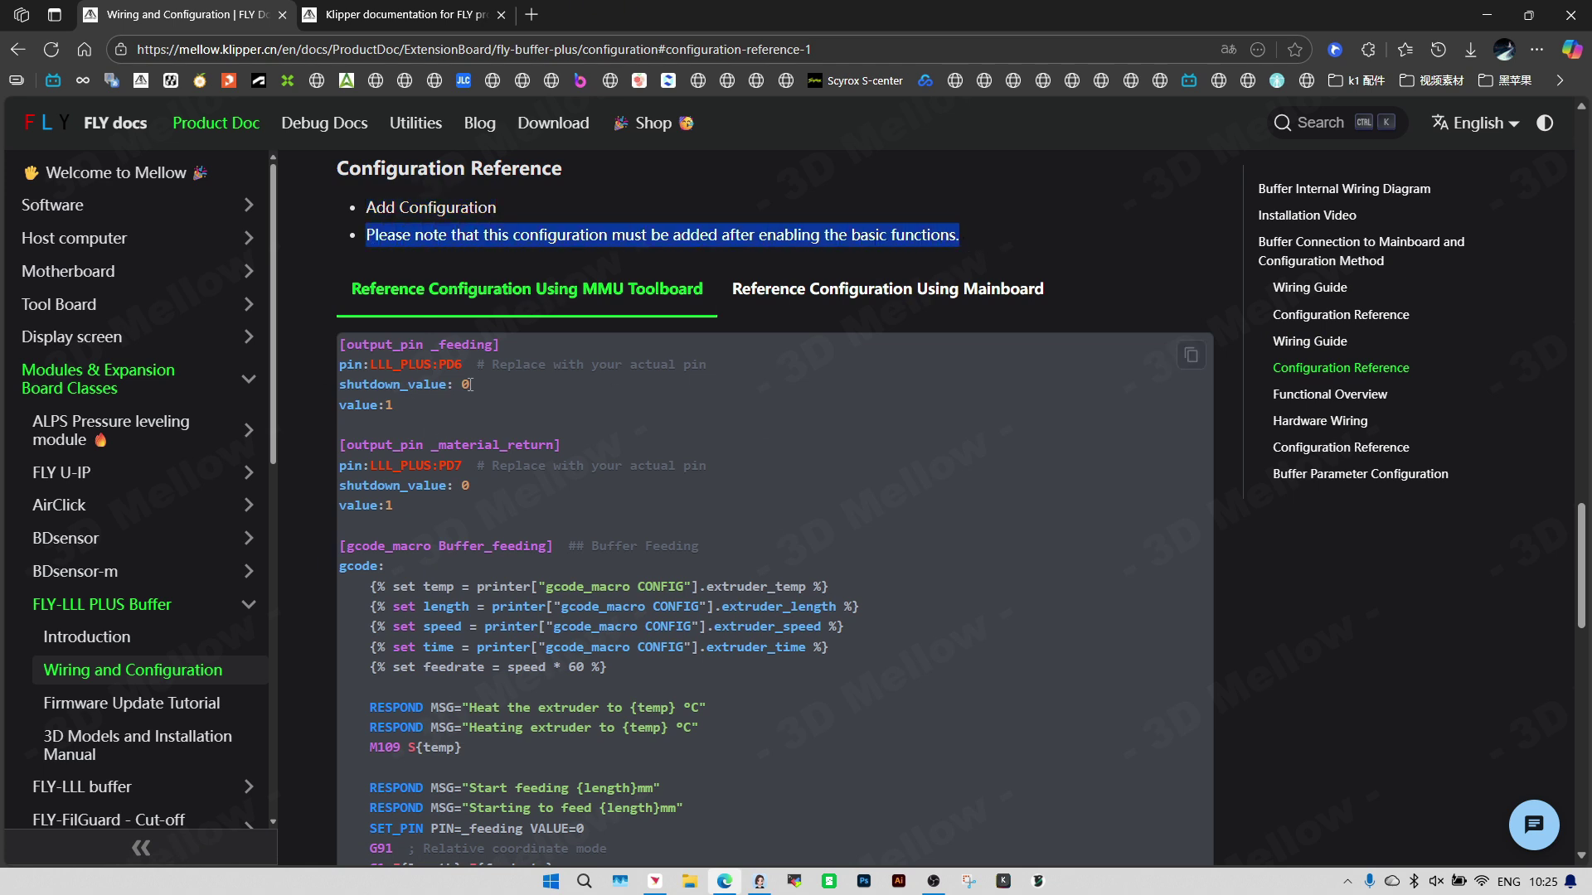
drag(350, 290, 955, 297)
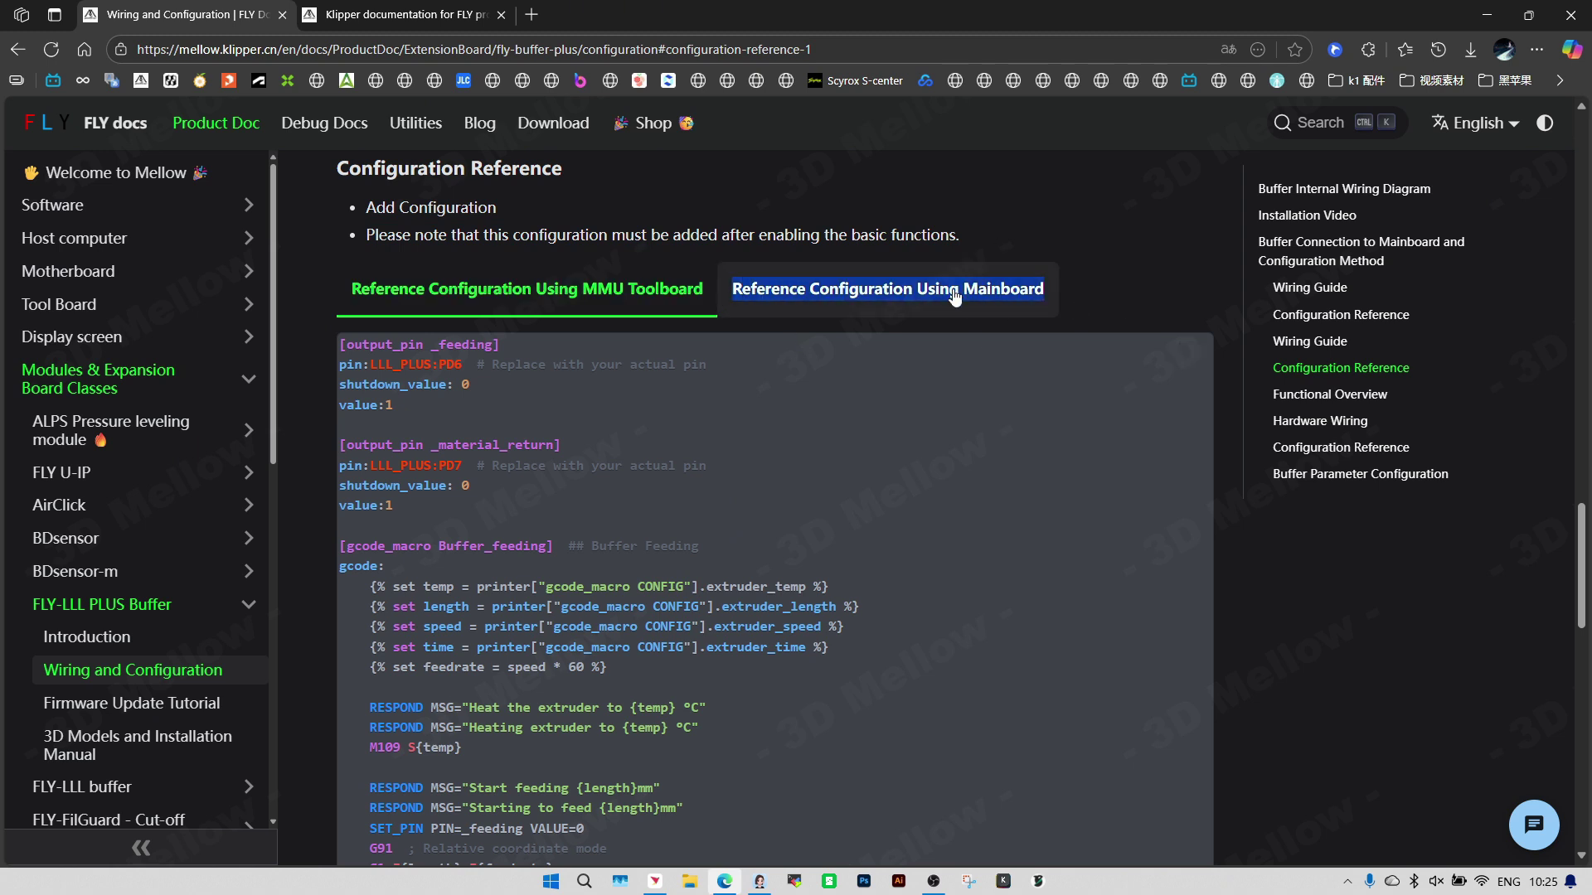
click(955, 297)
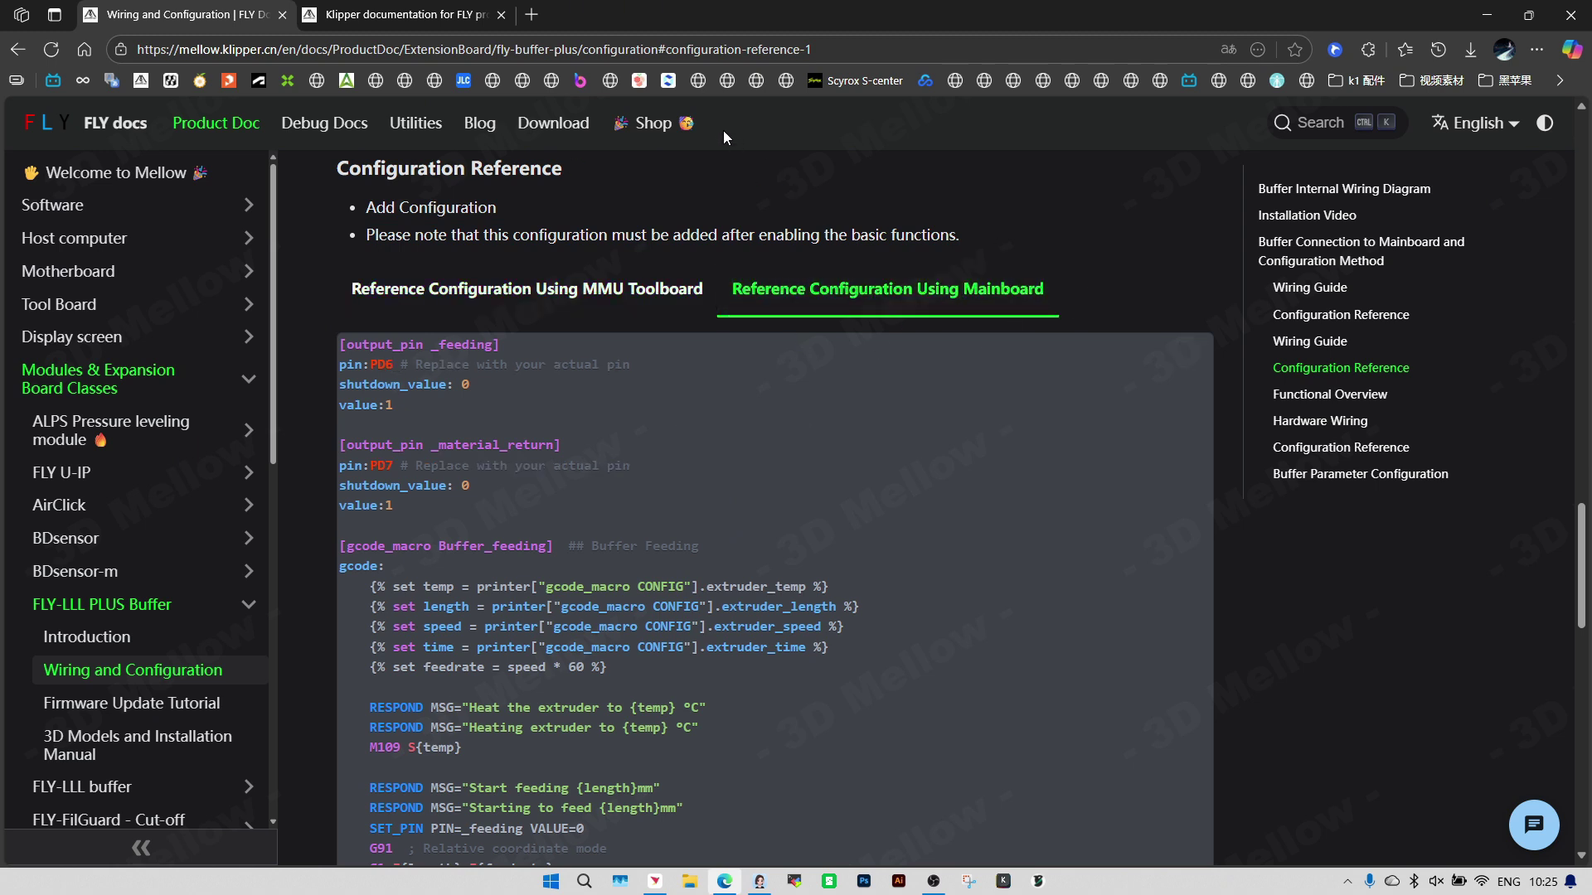
- Switch to the second docs tab, change its language to English, and open the product documentation
click(426, 13)
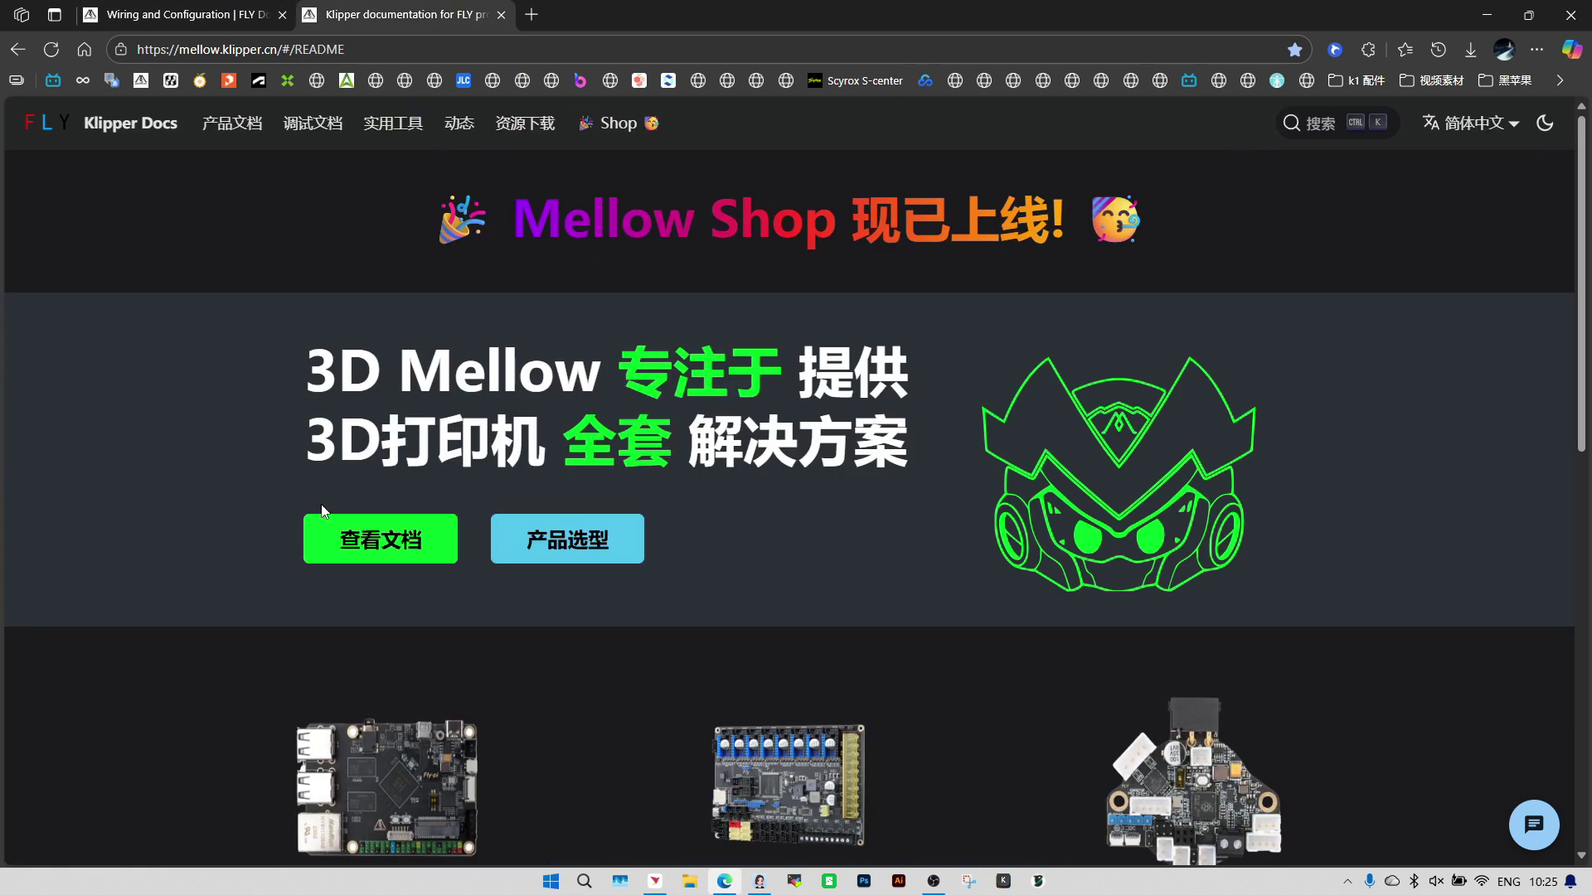
click(421, 550)
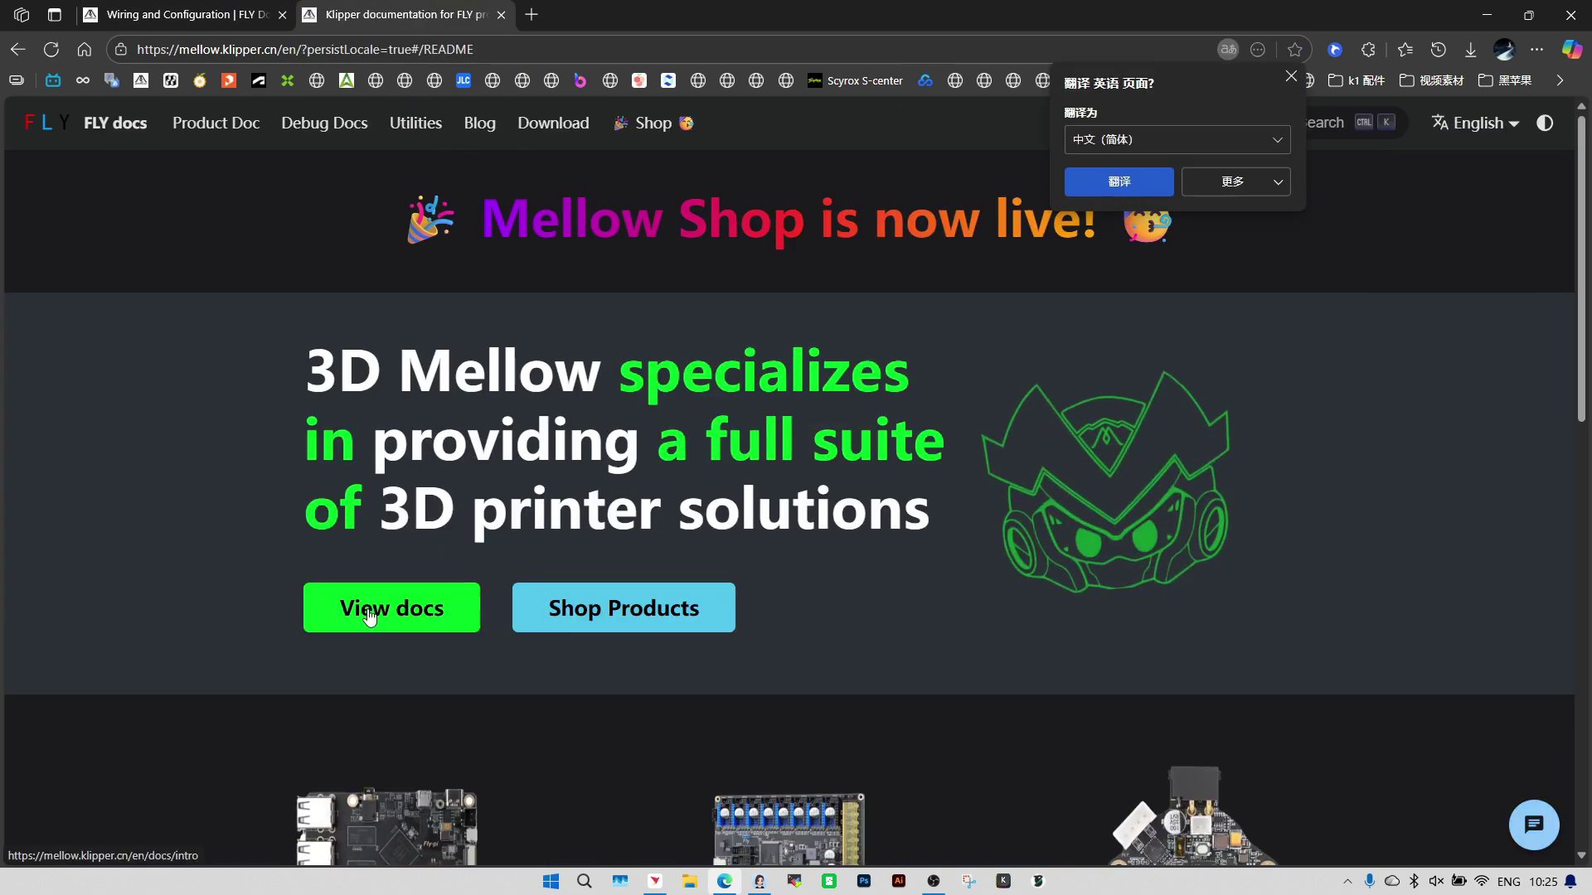
click(398, 604)
- Open the Main Board Wiring page of the FLY-C8P from the FLY-C Series Boards motherboard docs
click(242, 271)
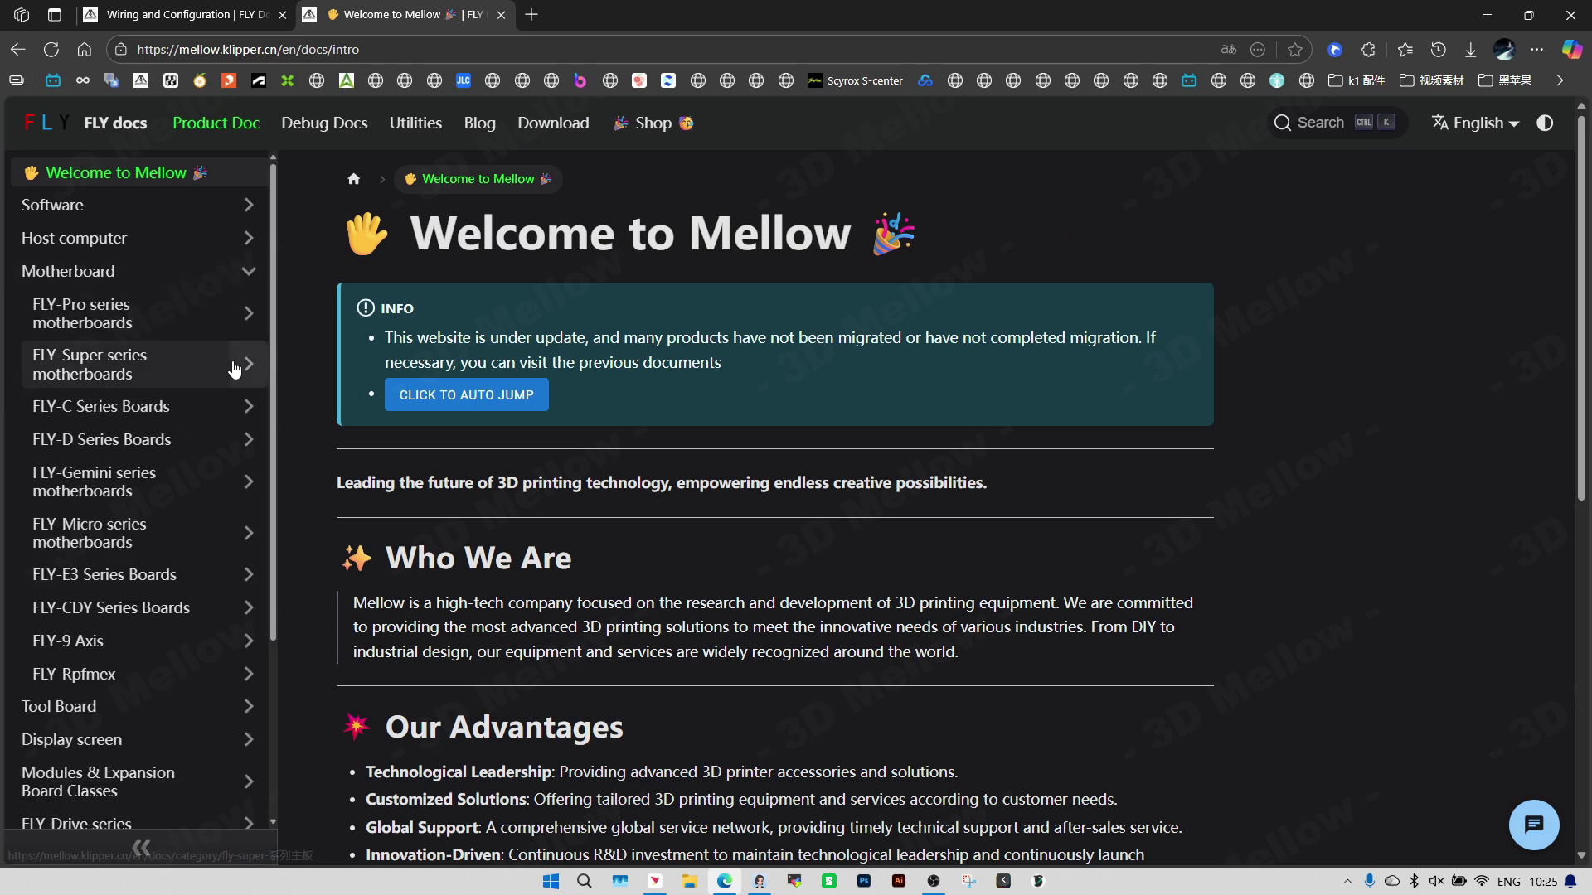
click(242, 406)
click(244, 439)
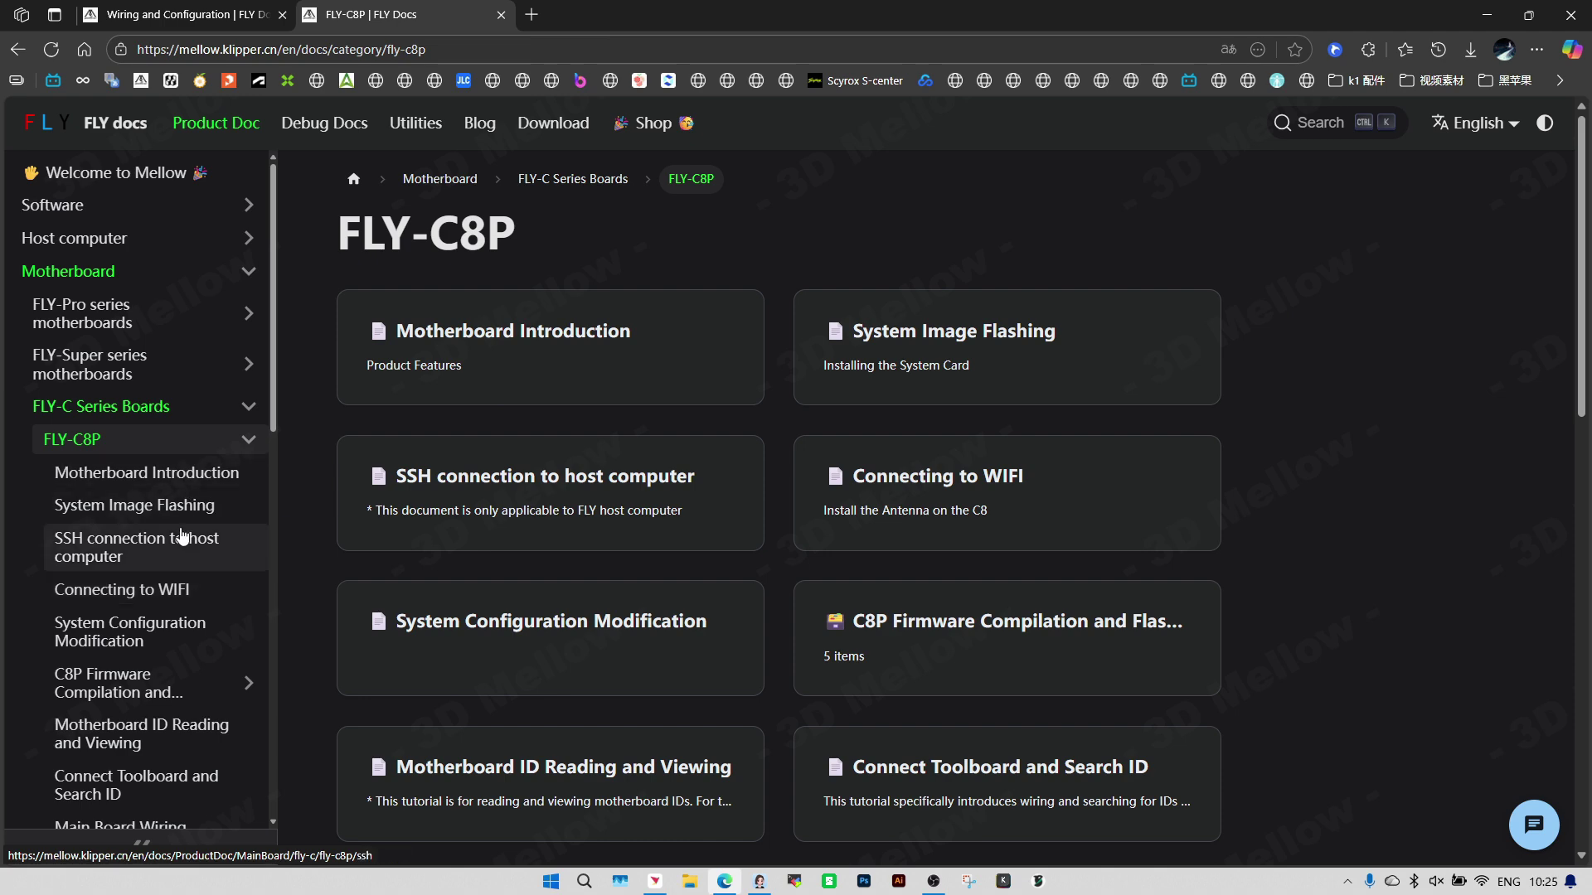
scroll(117, 633, down, 2)
click(195, 649)
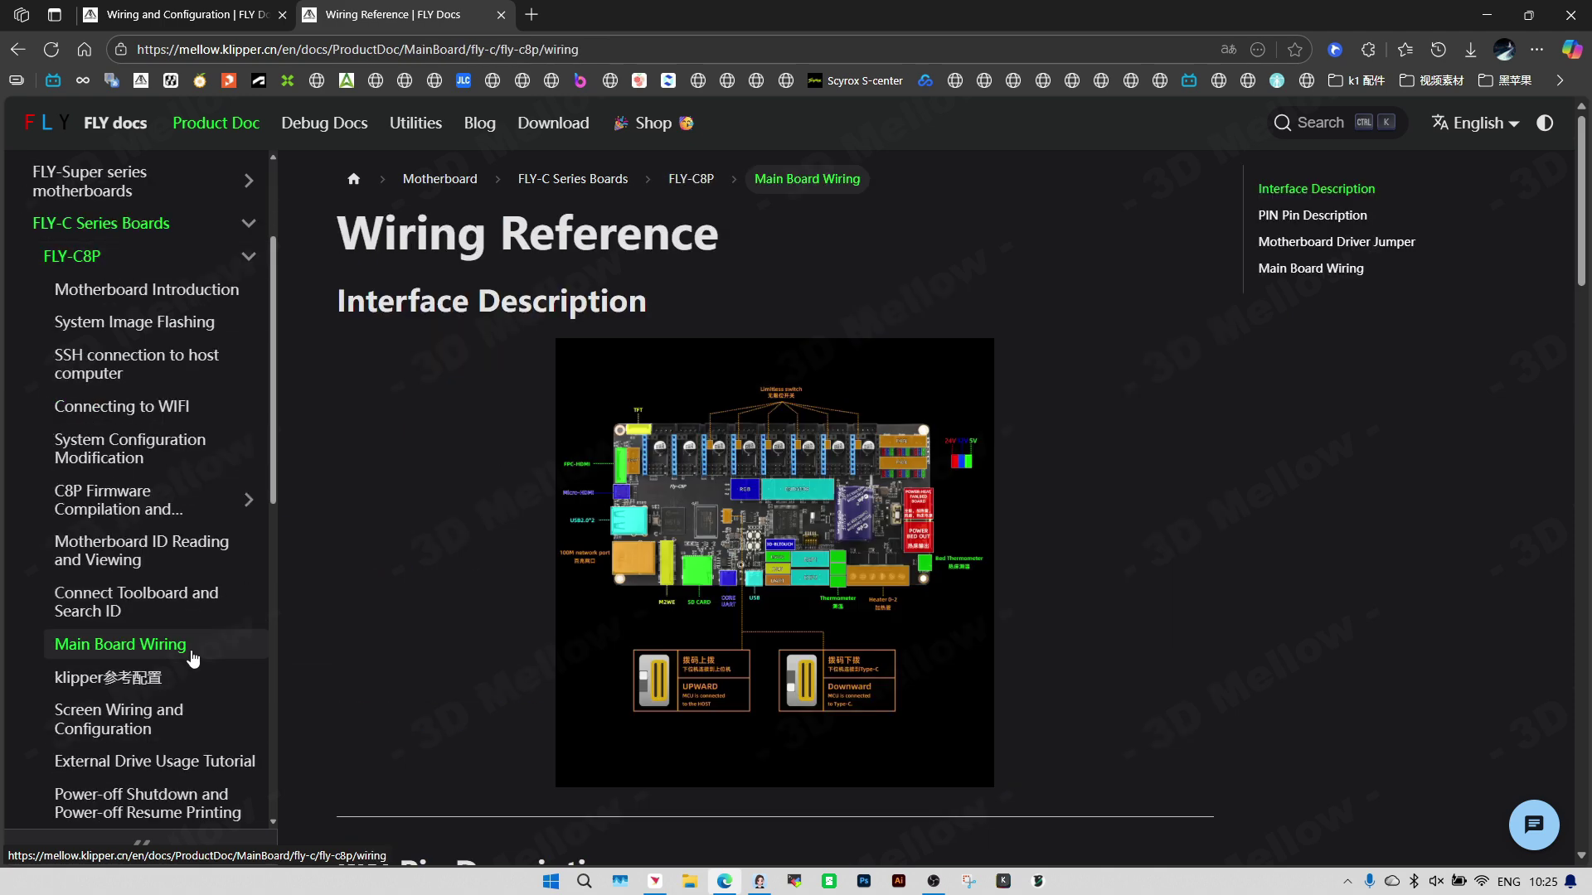
- Go to the PIN Pin Description section, enlarge the FLY-C8P pinout diagram, and zoom in on its ENDSTOP ports
drag(335, 233, 766, 242)
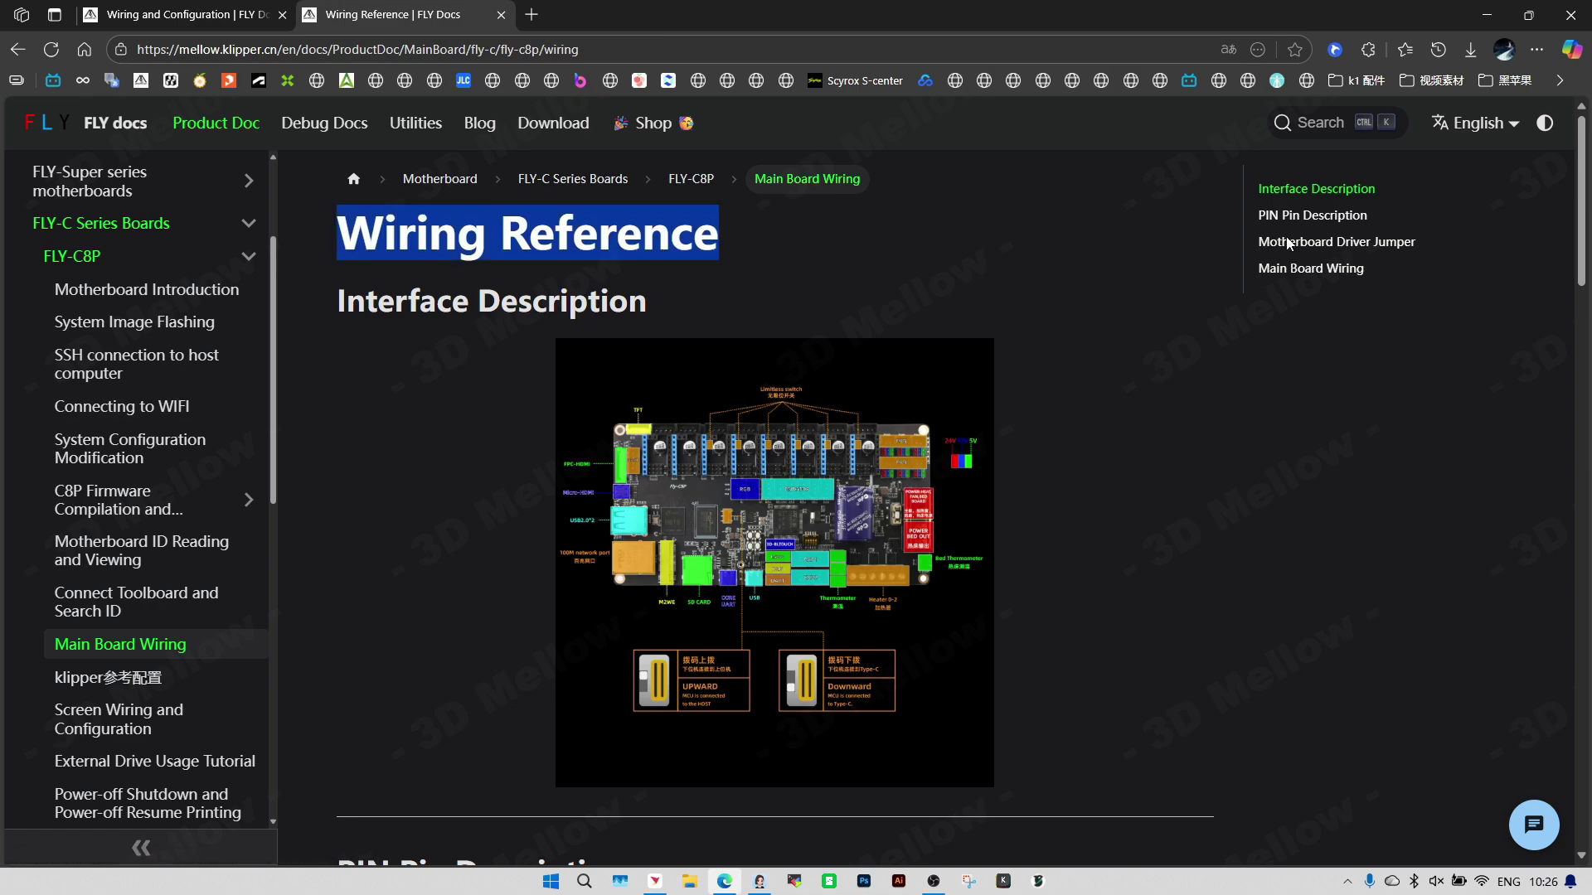
click(1330, 217)
drag(327, 177, 655, 187)
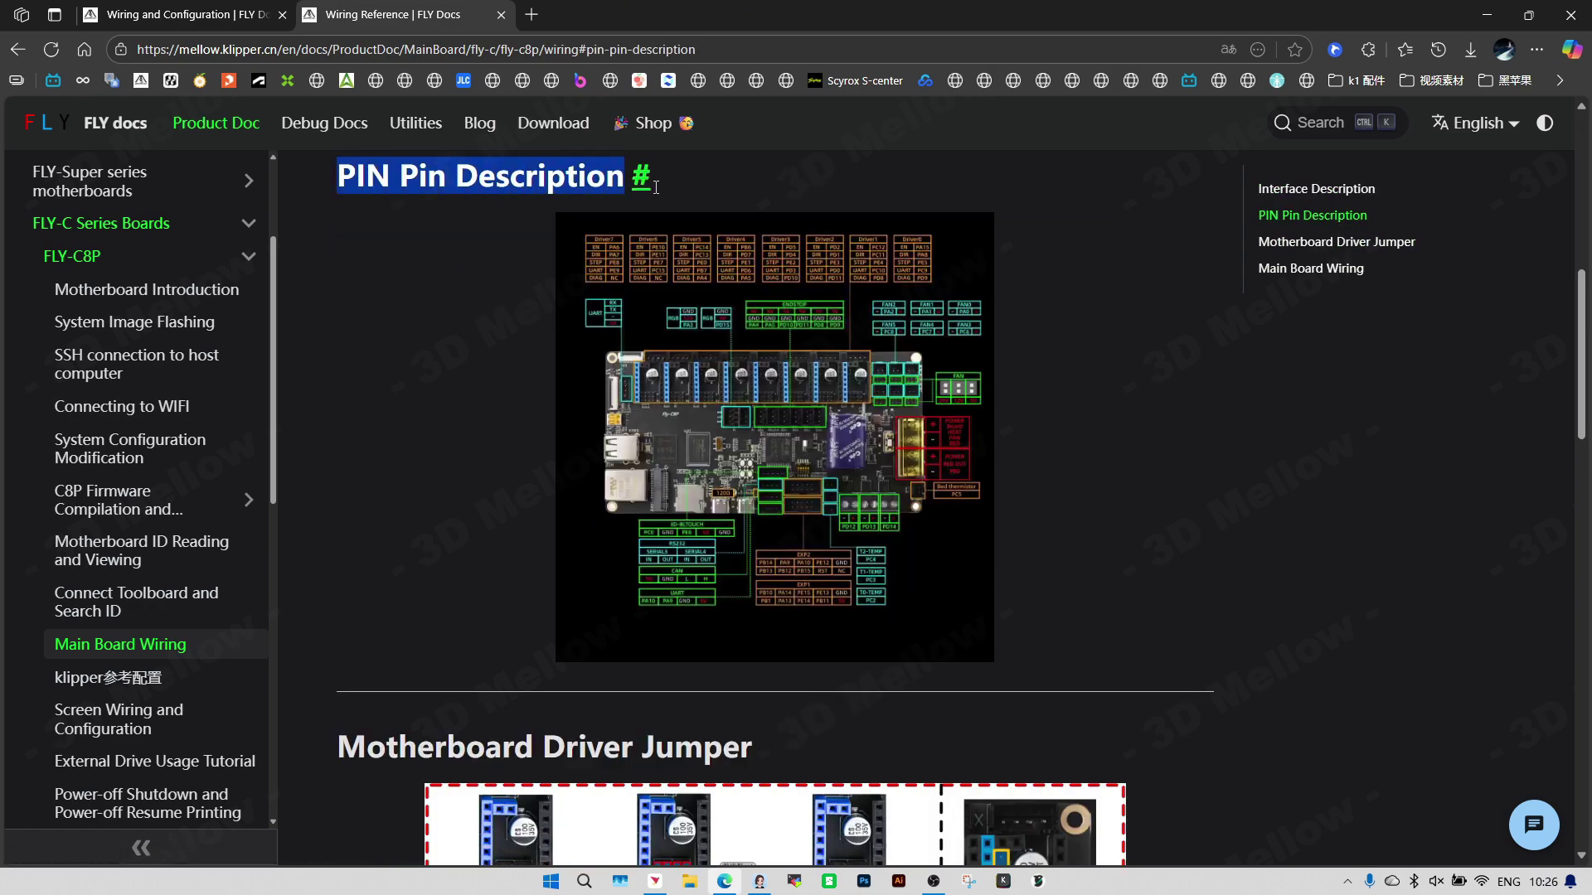
click(774, 436)
scroll(883, 392, up, 3)
drag(862, 423, 868, 498)
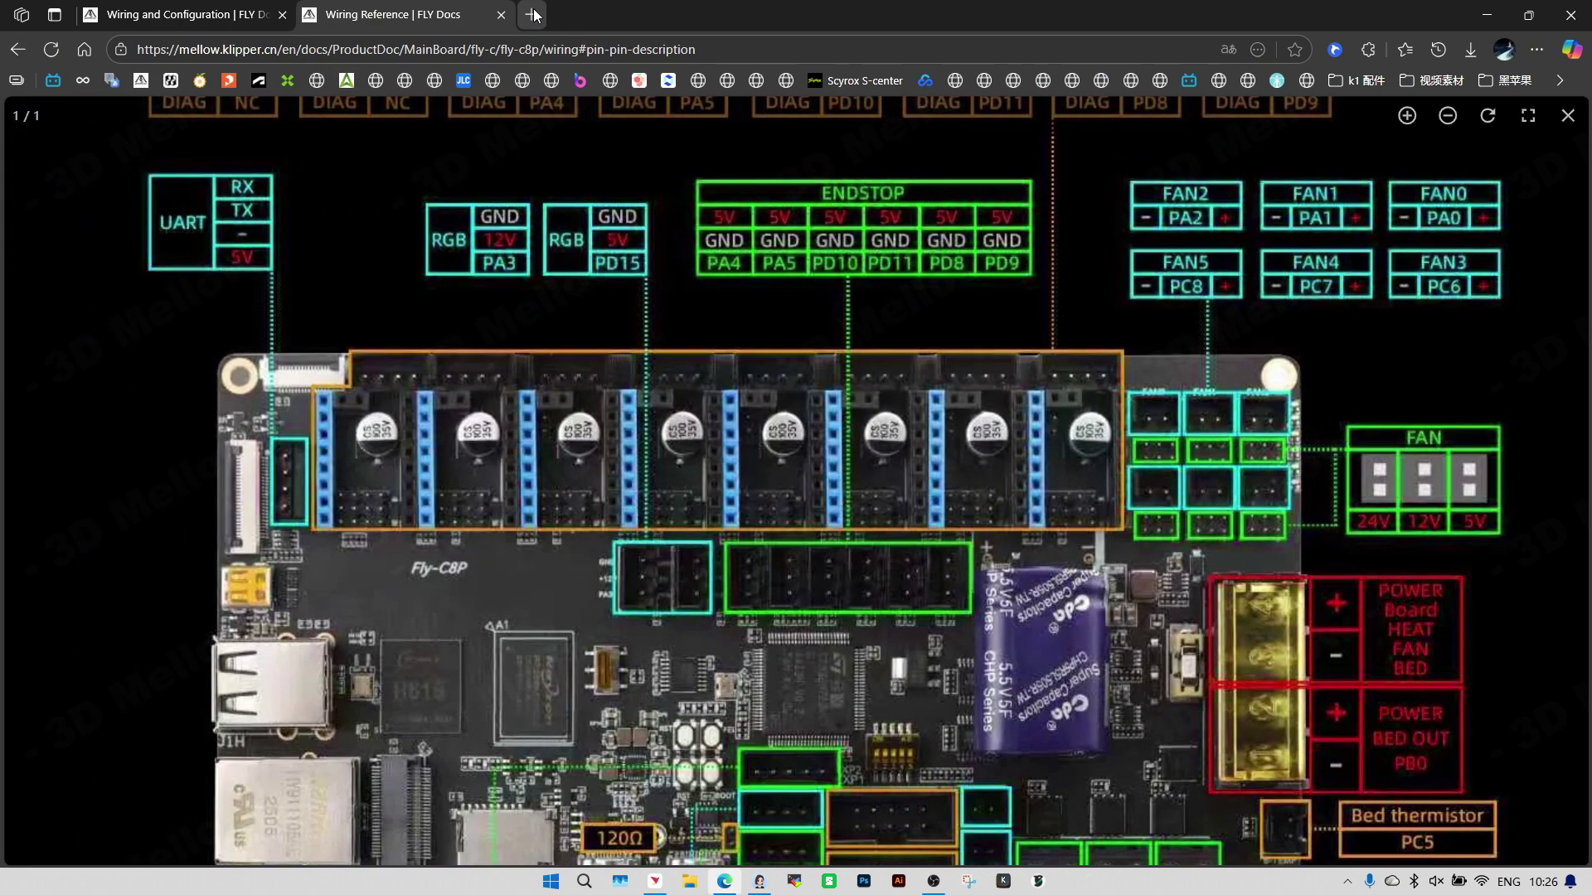
- Open a new browser tab as a separate window side by side with the pinout diagram
click(533, 14)
drag(580, 14, 1540, 236)
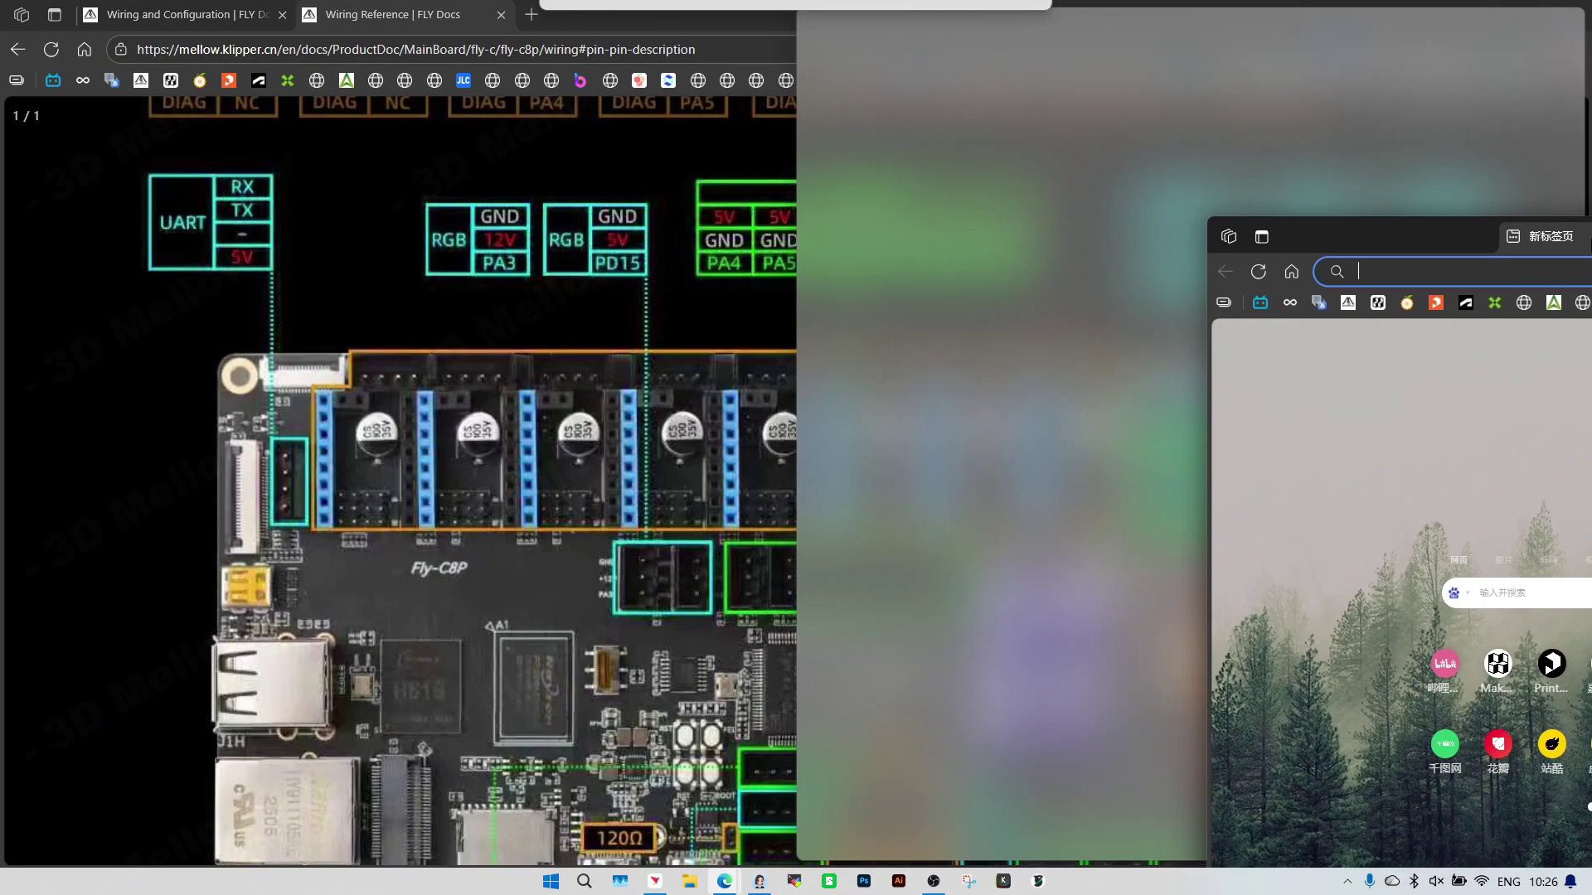
click(365, 160)
- Load the printer's web interface at 192.168.1.125 in the new window and dismiss the translation offer
click(987, 55)
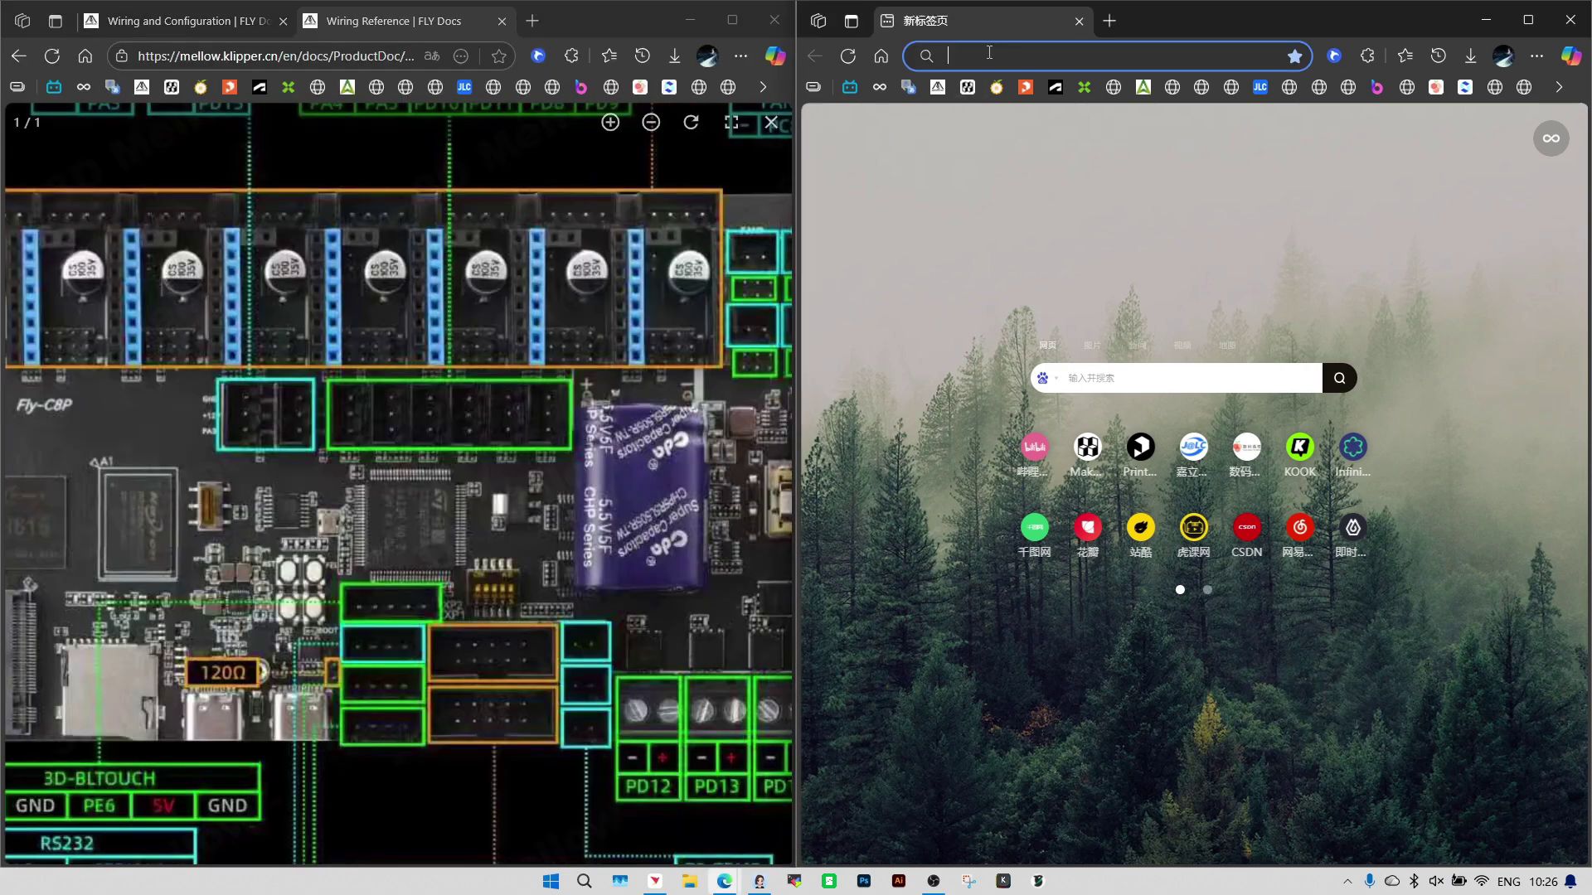
text(192.1)
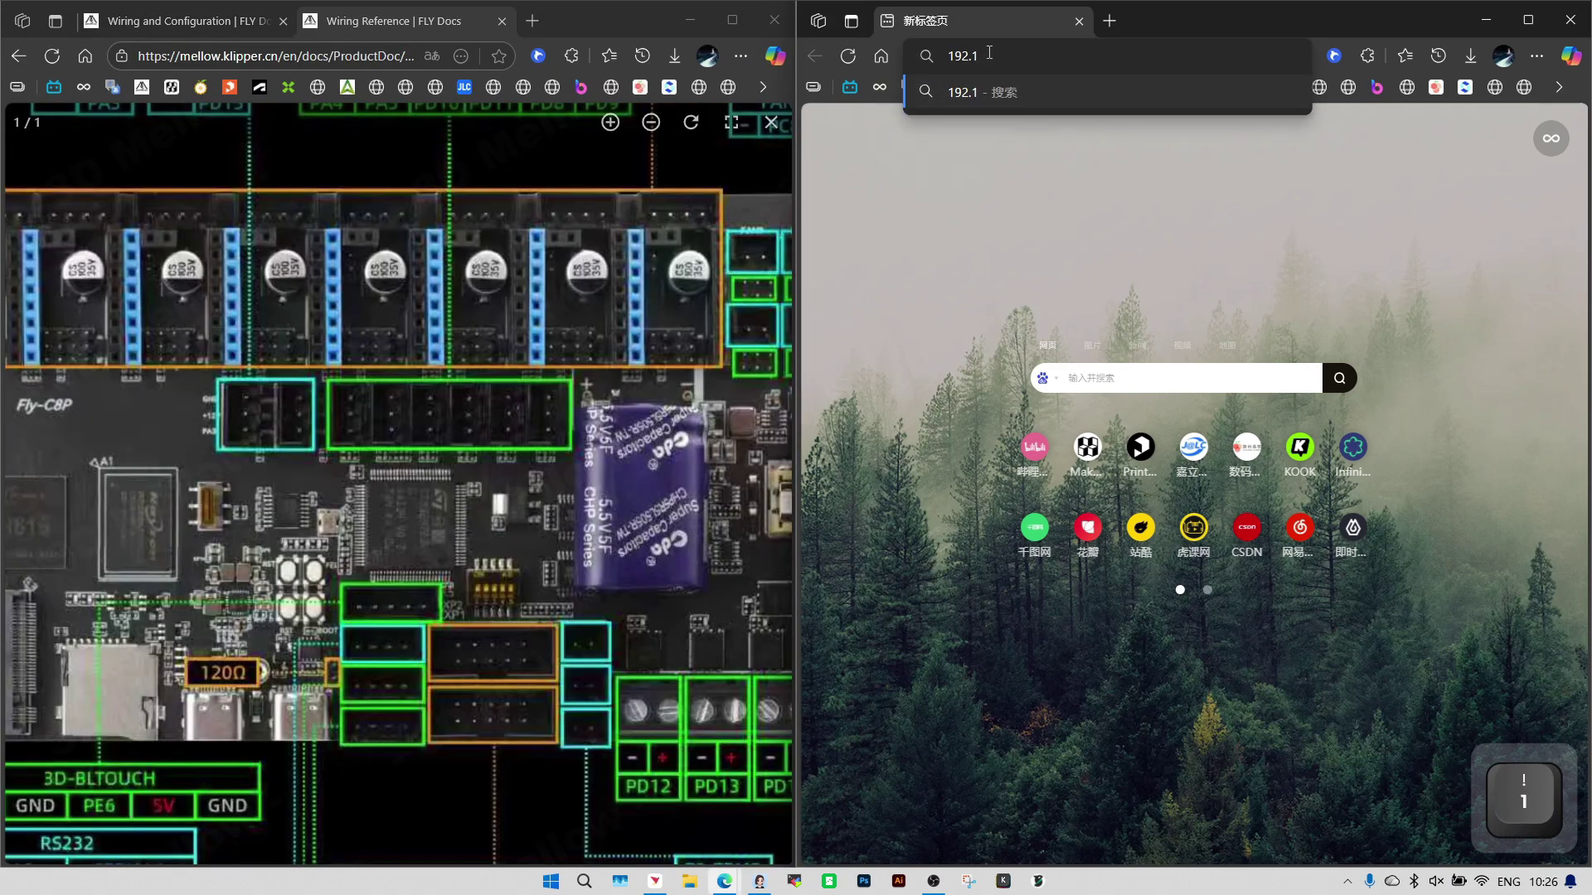
text(68.1.125)
key(Return)
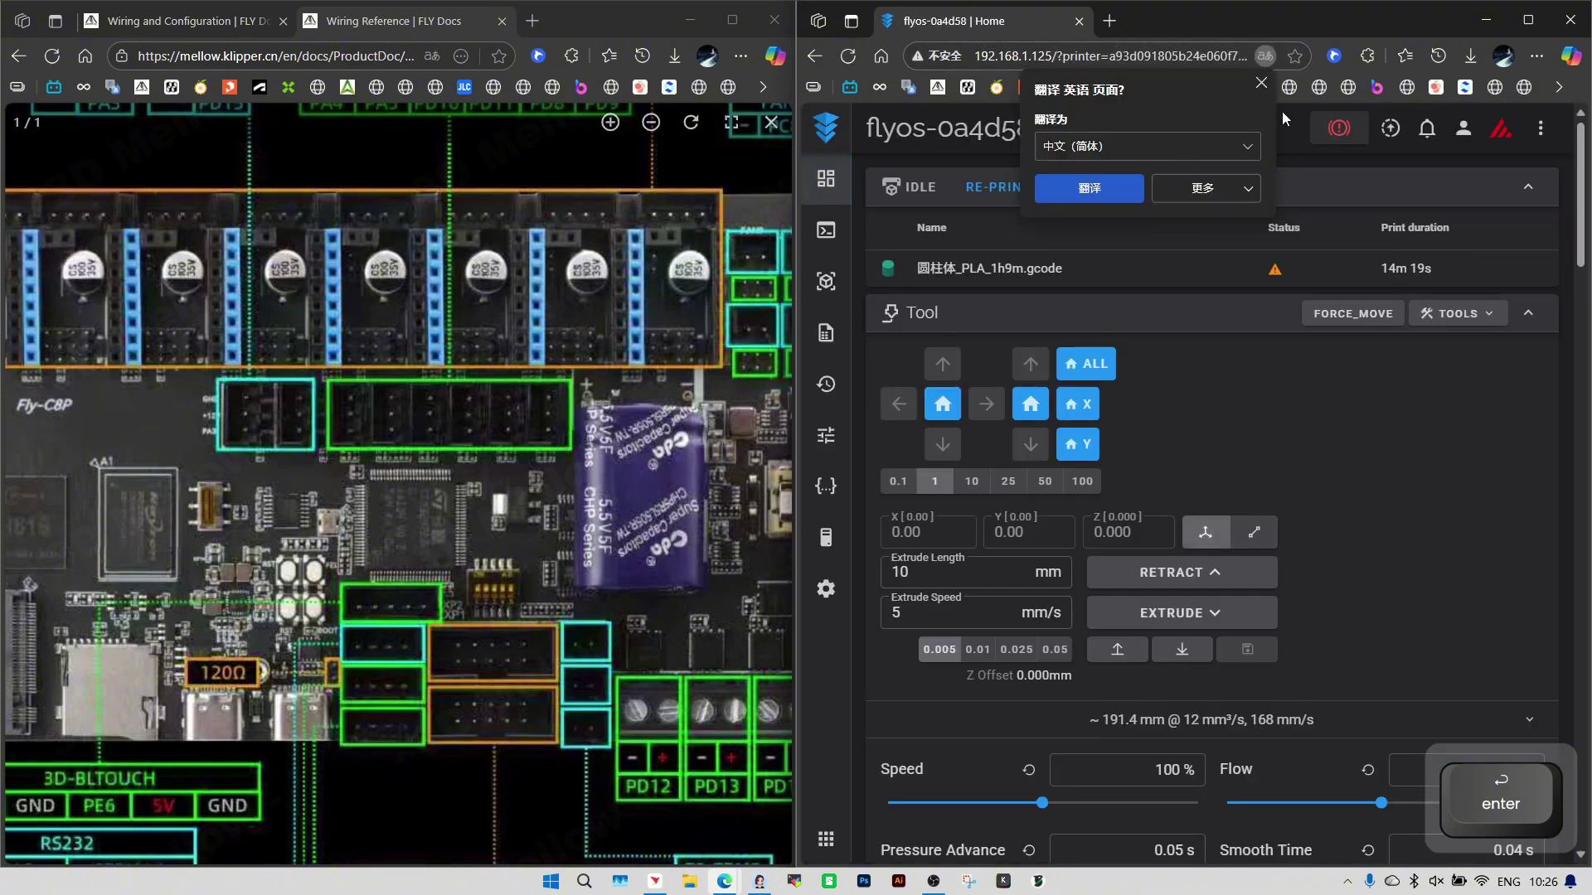
click(1261, 82)
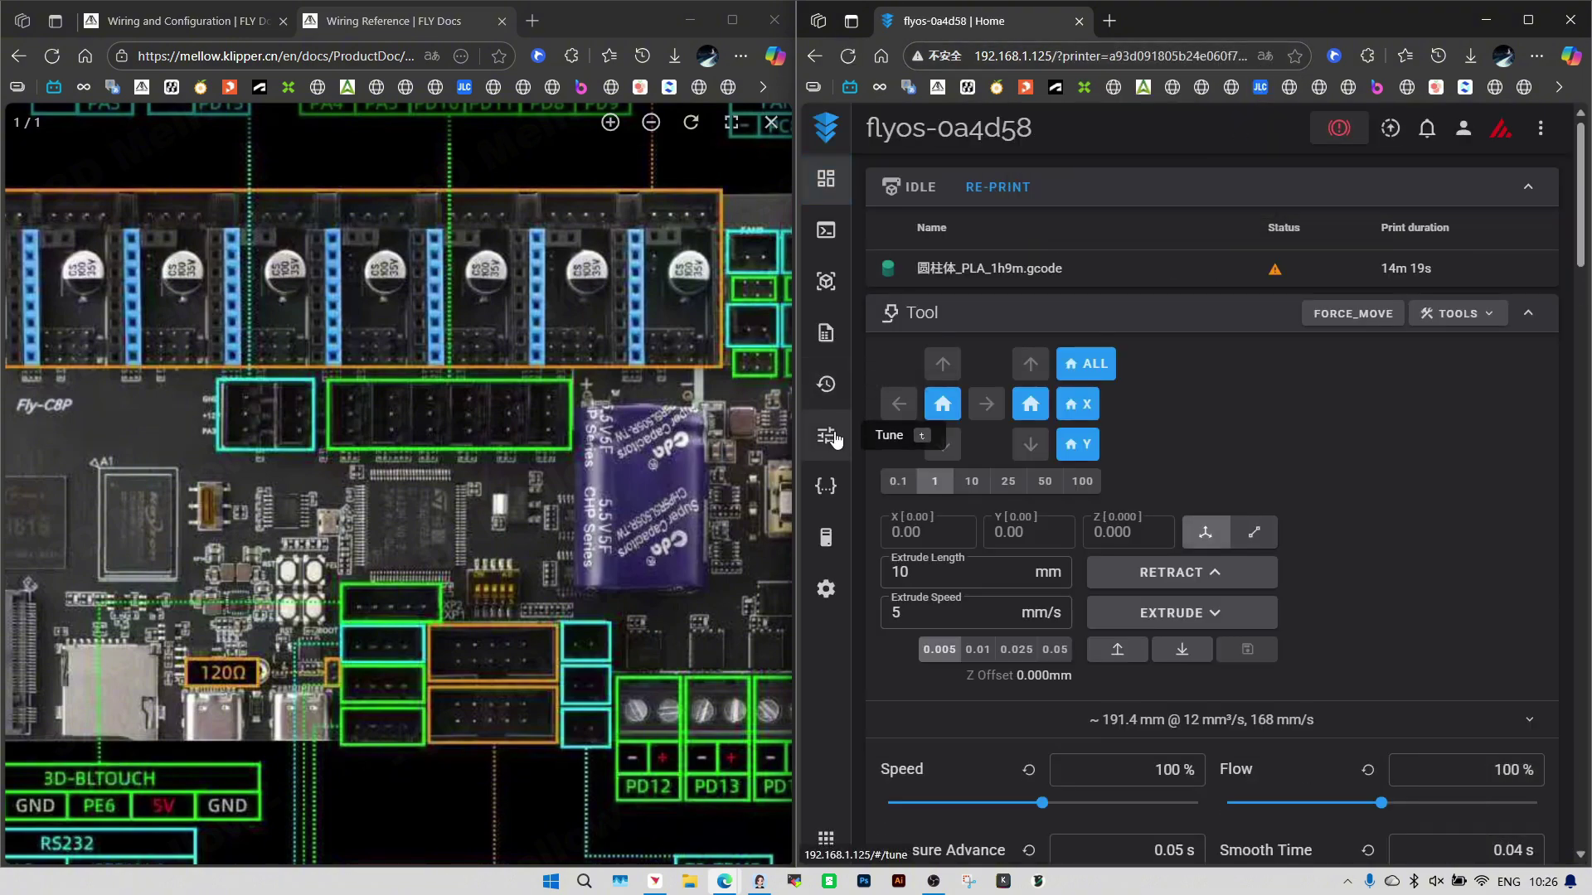
- Open printer.cfg from the printer's configuration files
click(826, 486)
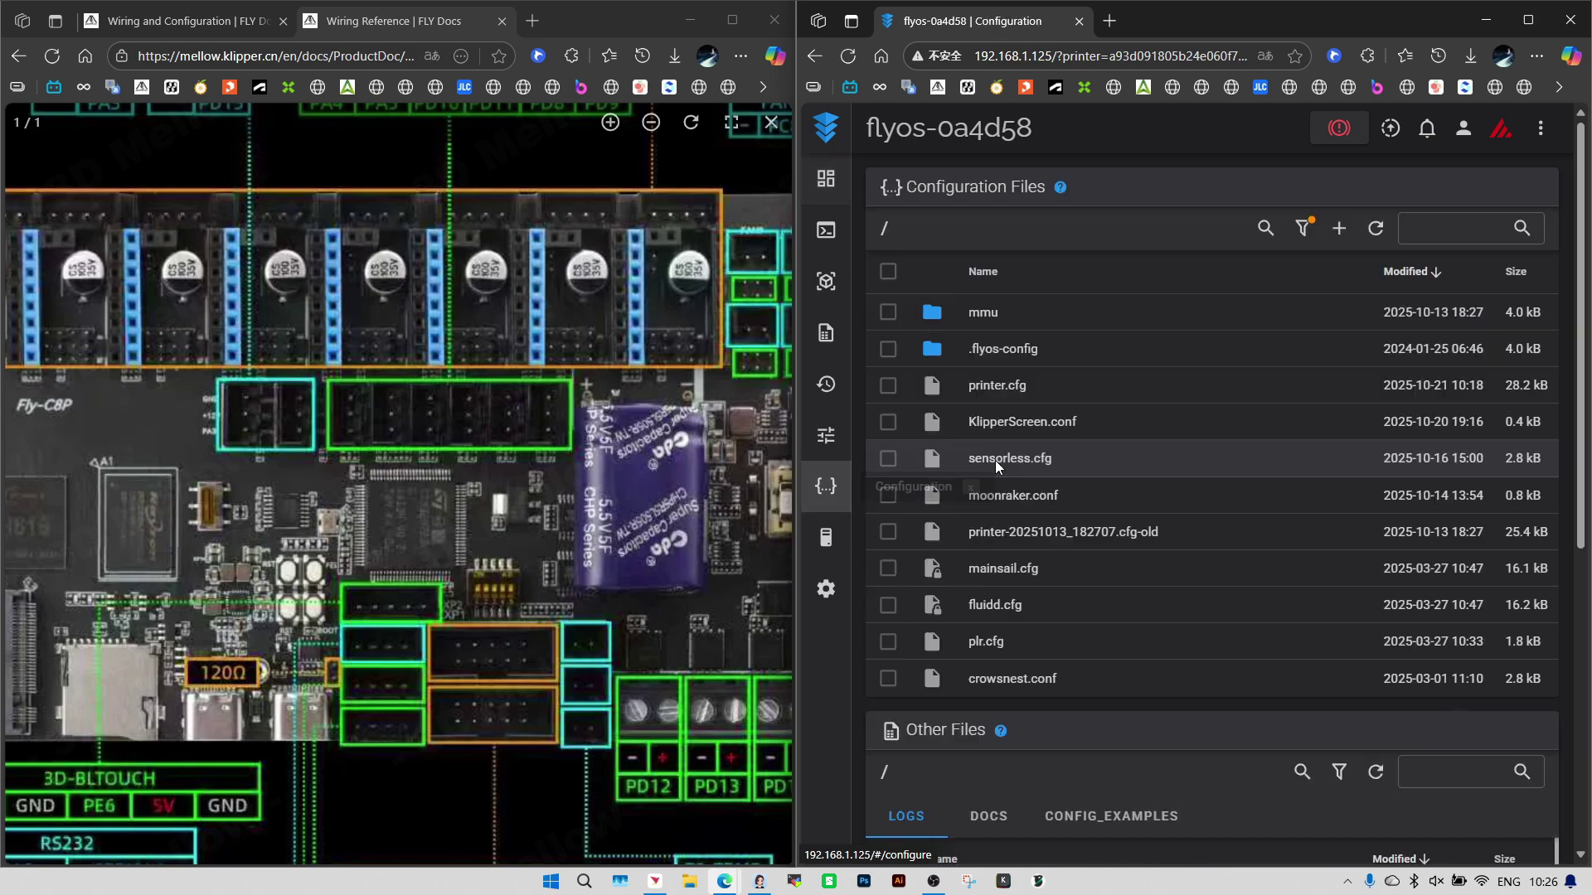
click(1021, 387)
scroll(978, 460, down, 3)
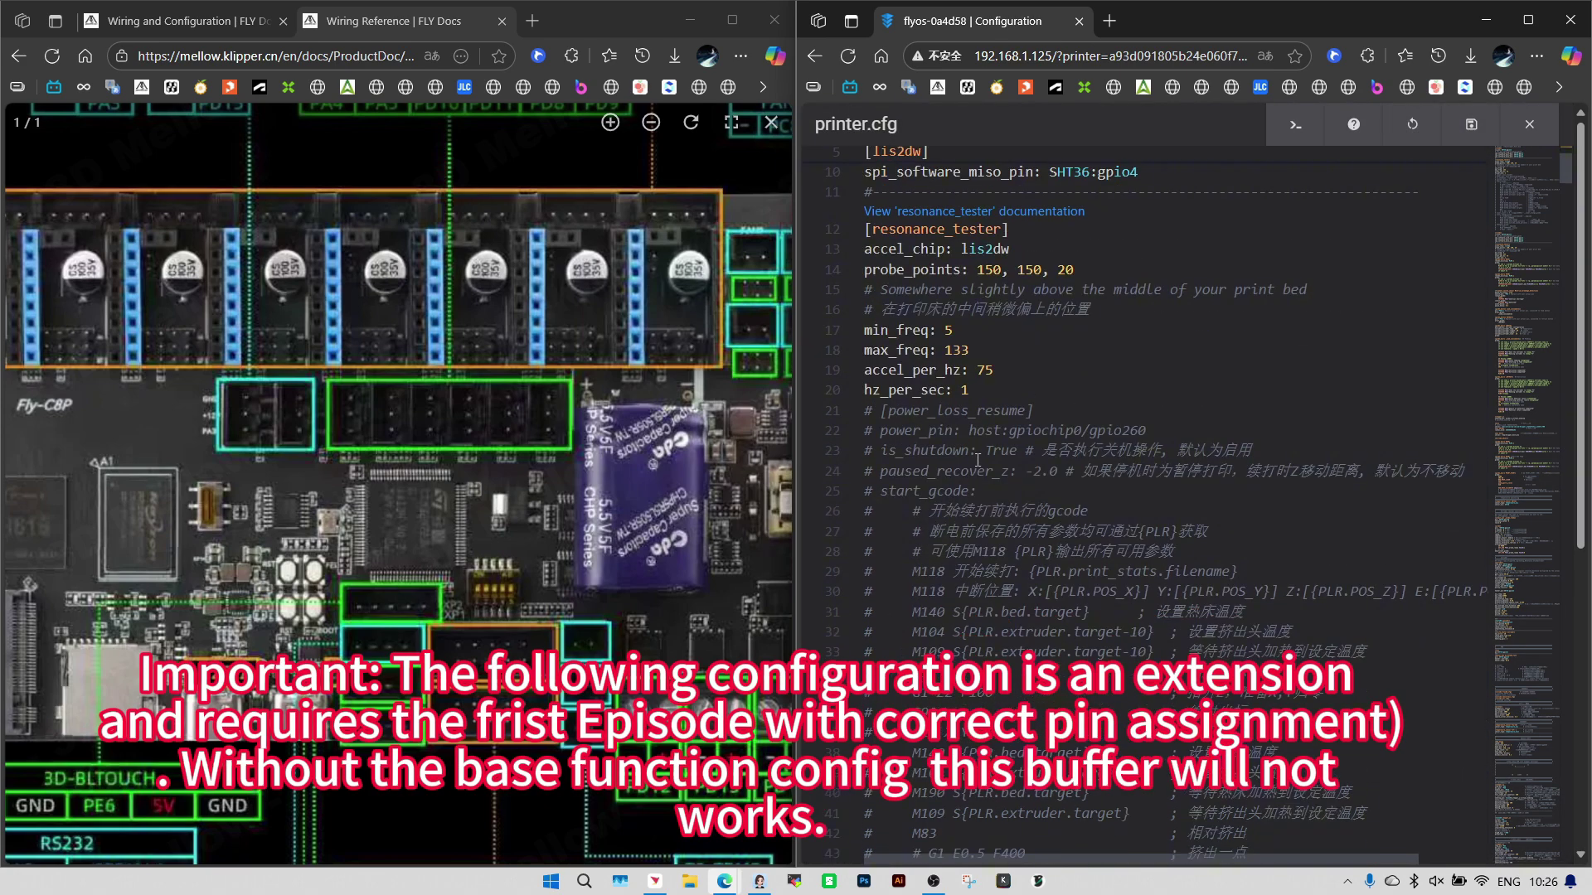
- Copy the whole mainboard reference configuration, from [output_pin _feeding] through the buffer retraction macro, from the Wiring and Configuration docs page
click(232, 143)
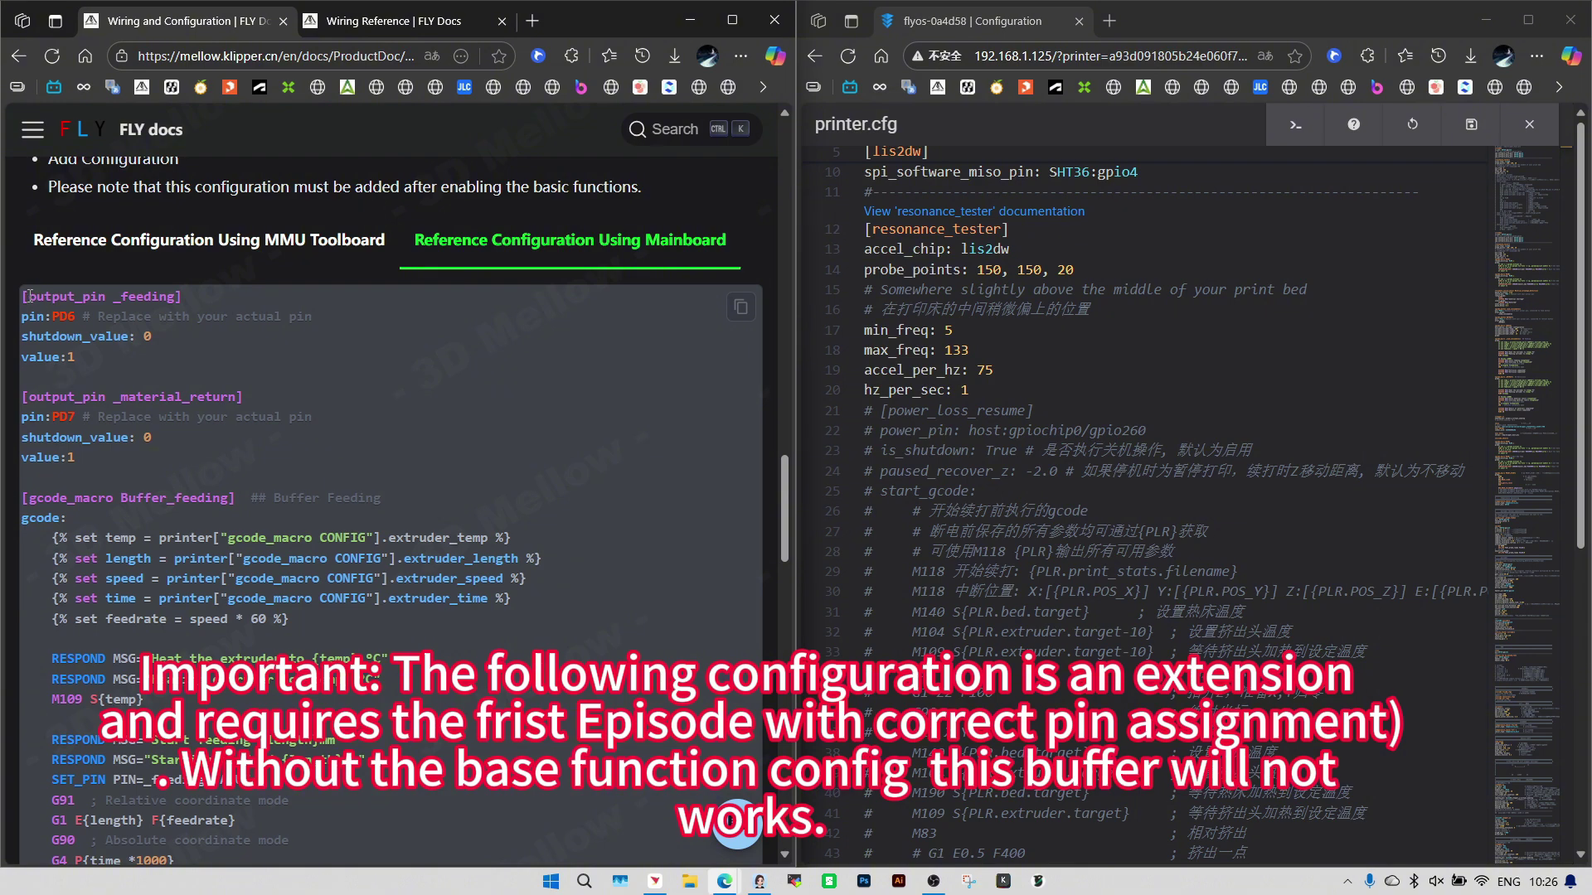
drag(22, 296, 371, 660)
key(ctrl+c)
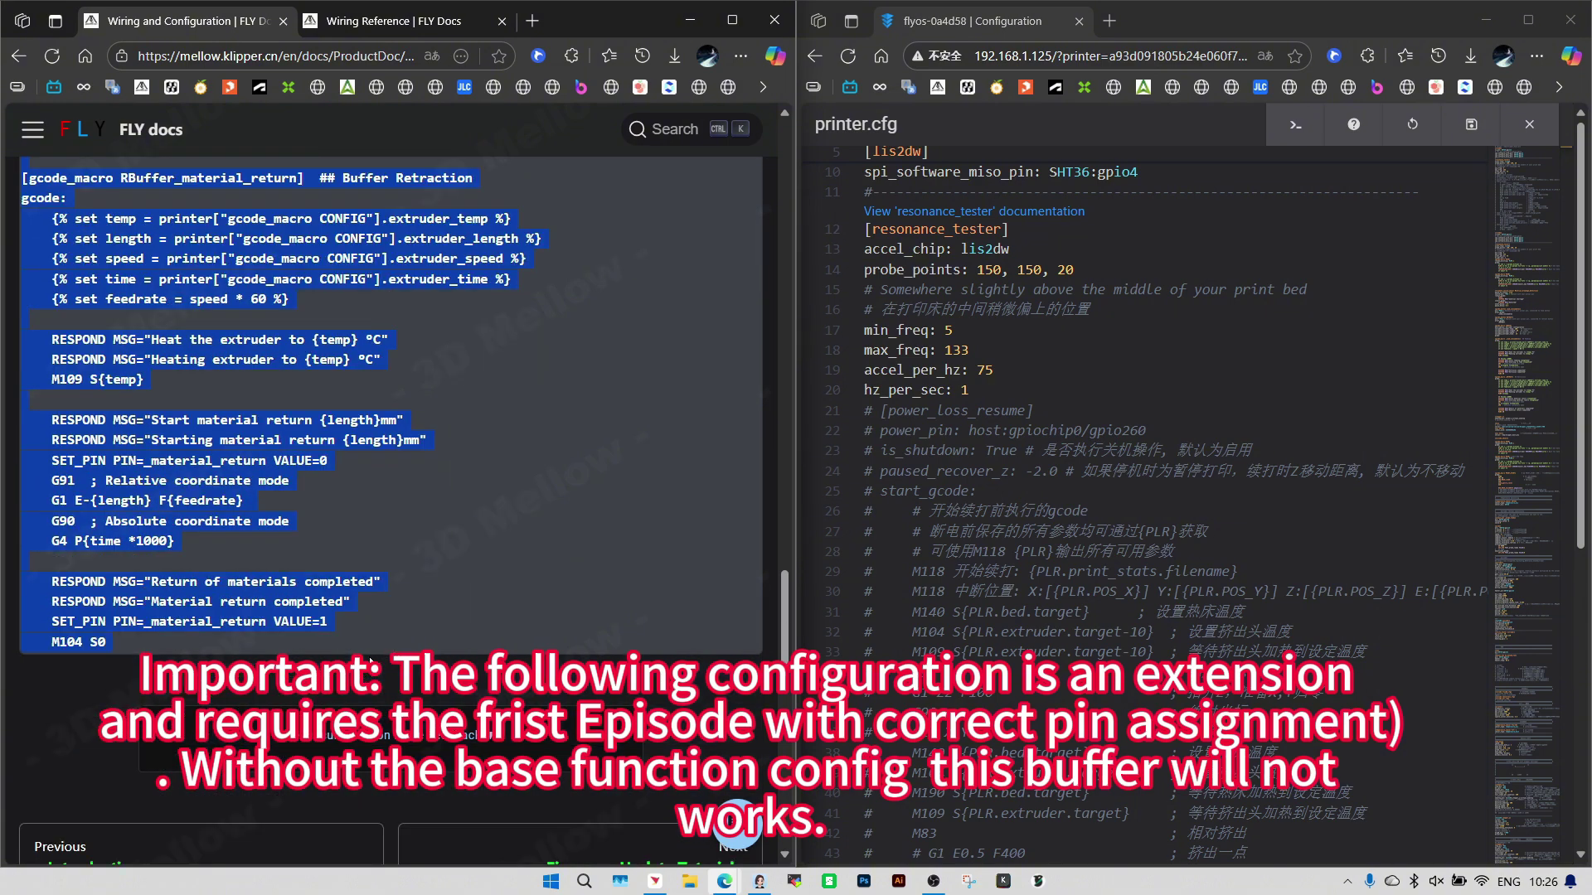
- Paste the copied mainboard reference configuration into printer.cfg directly after the _RETRACT macro
click(638, 579)
scroll(979, 458, down, 10)
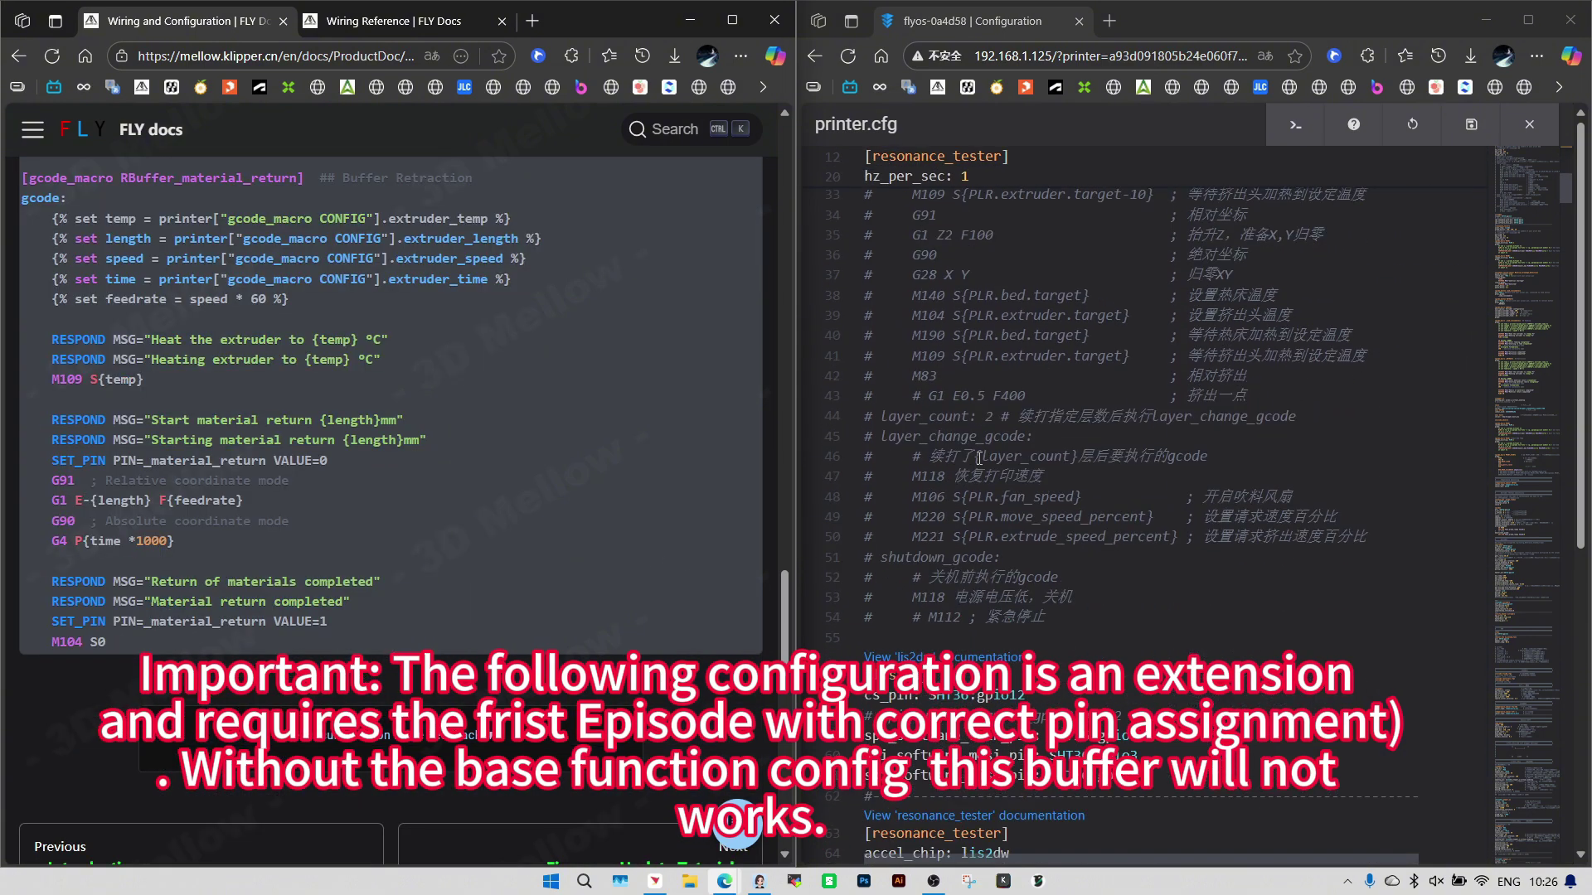
scroll(979, 458, down, 12)
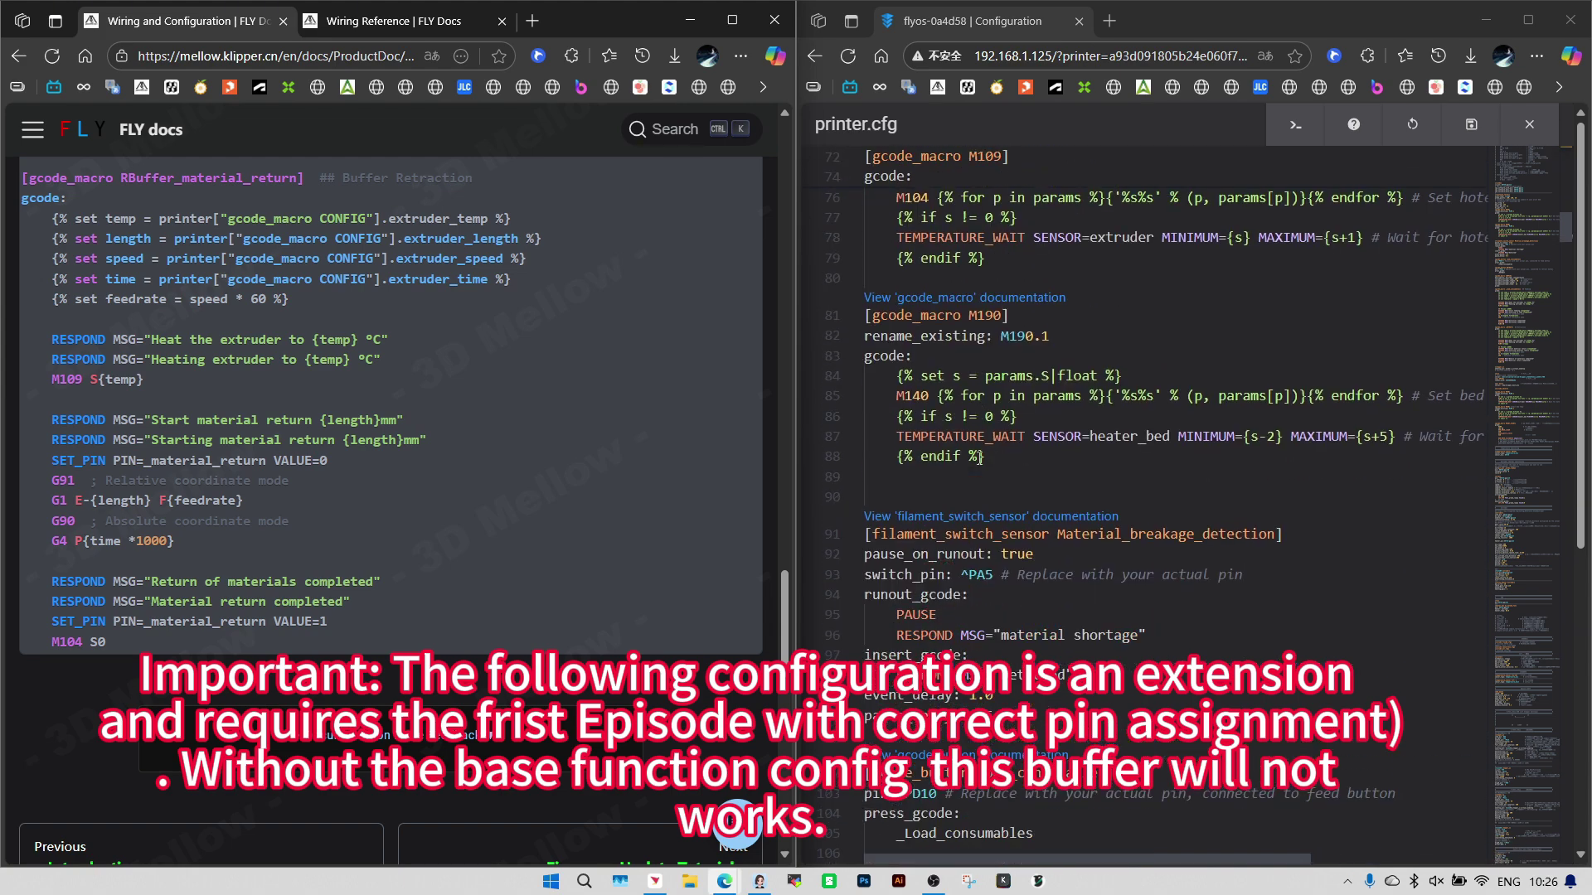
drag(867, 533, 1211, 673)
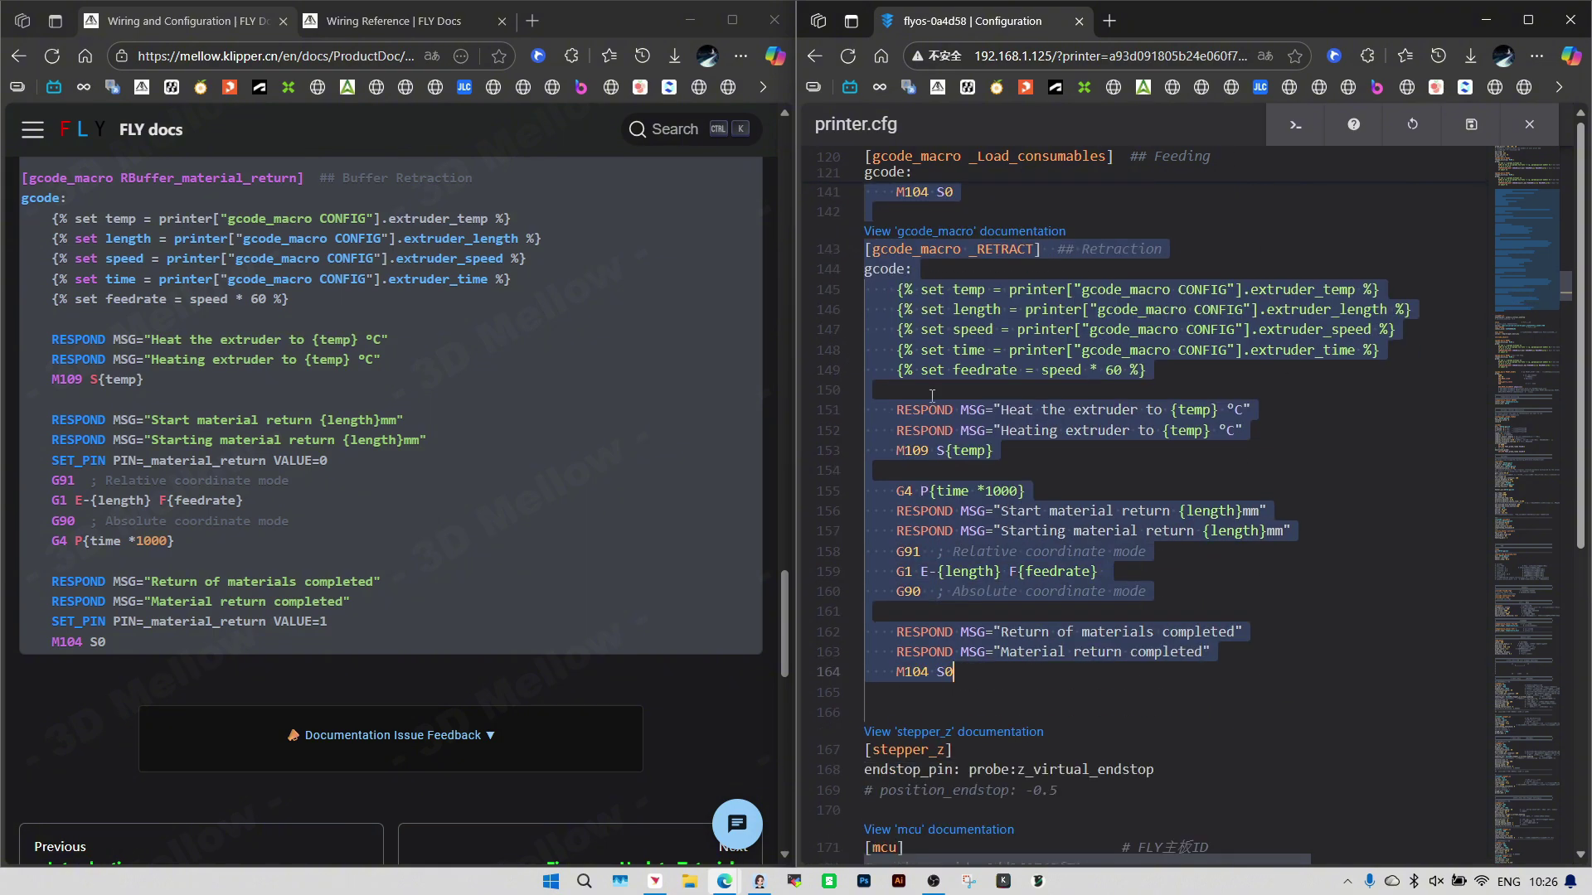
scroll(660, 476, up, 10)
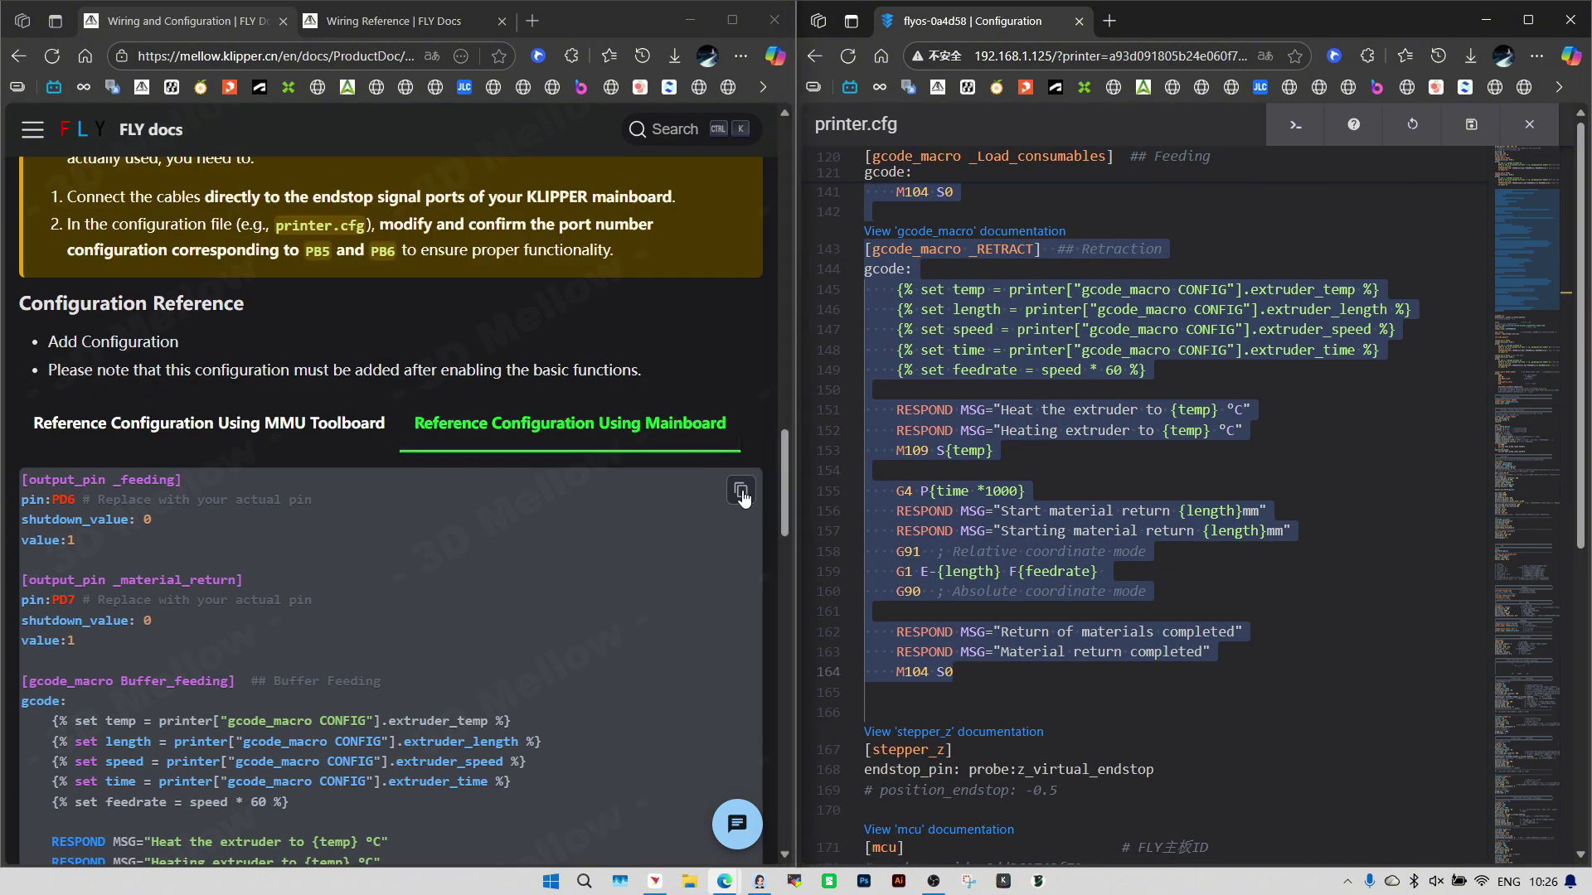
click(905, 697)
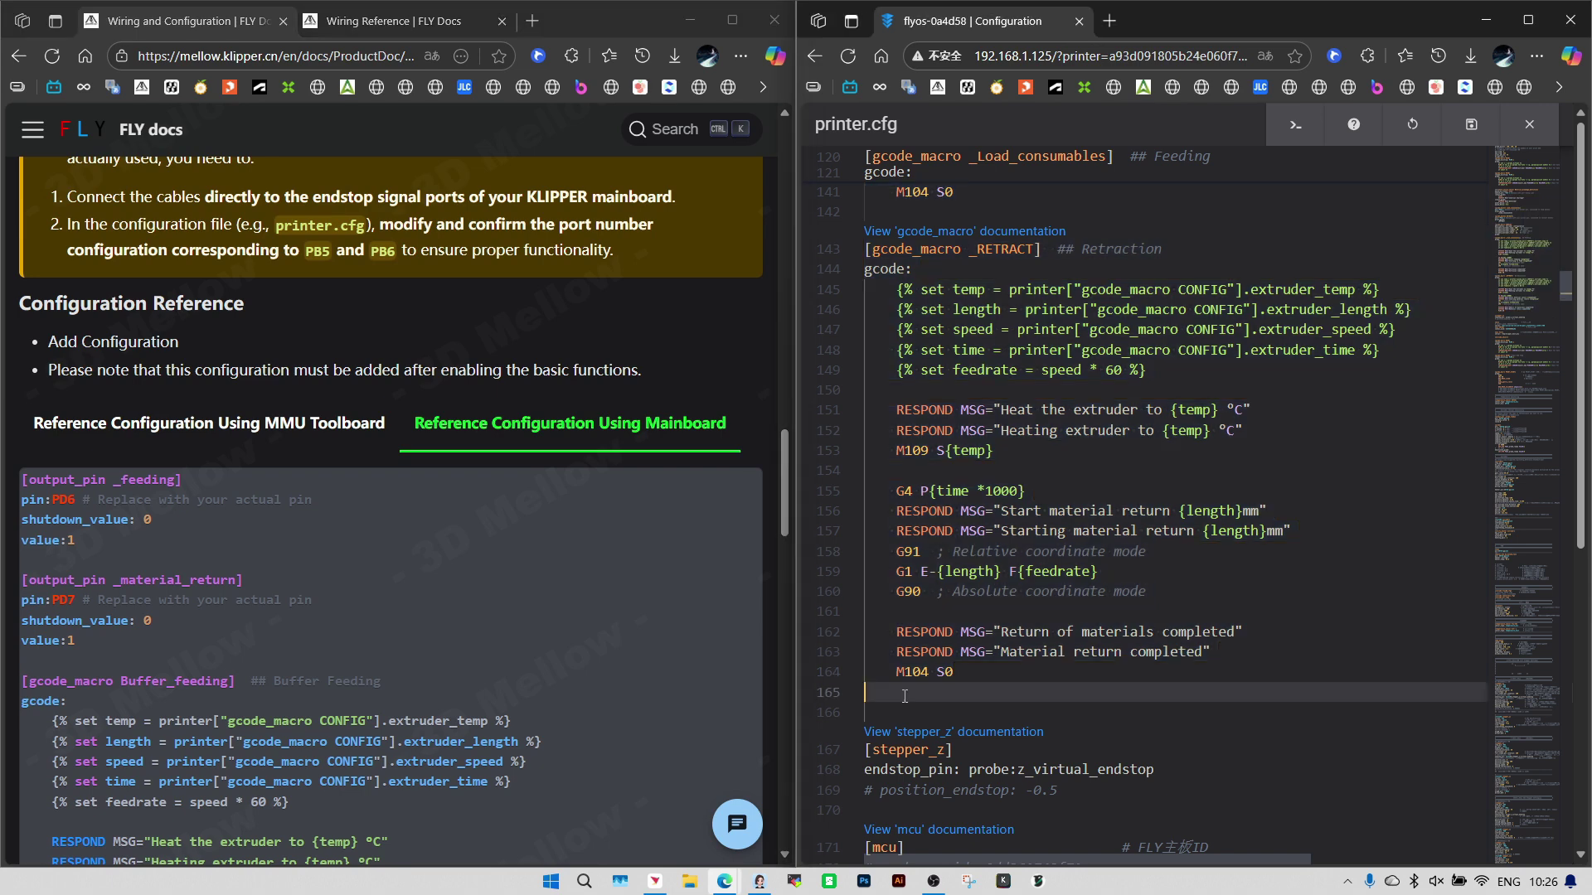
key(ctrl+v)
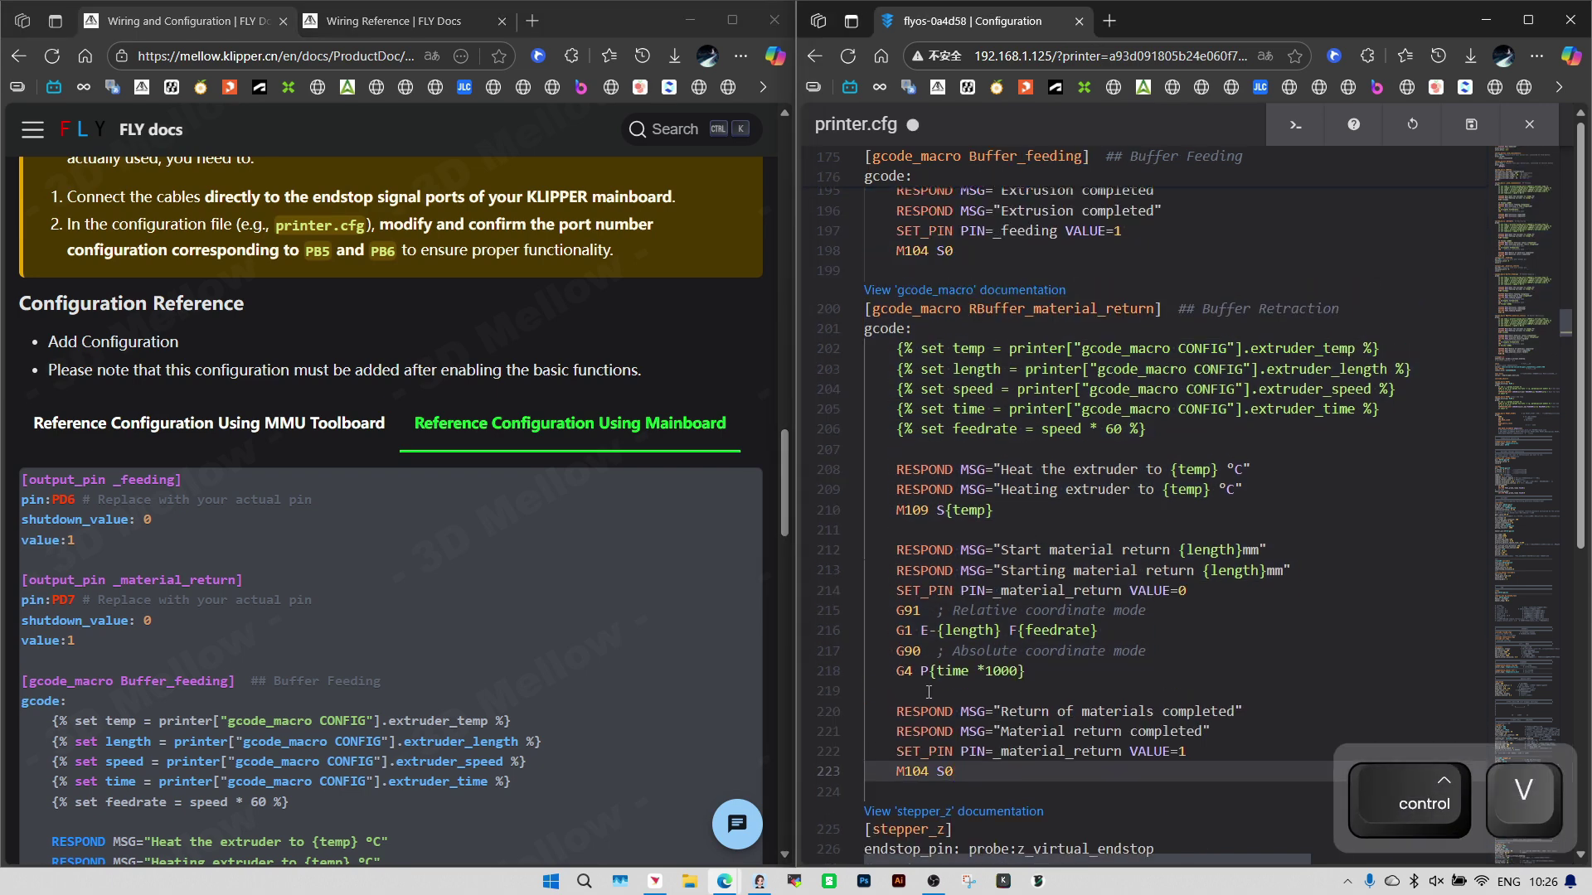
- Review the basic buffer configuration above the pasted block, plus the pin entries of the pasted _feeding and _material_return sections
scroll(972, 627, up, 2)
scroll(1018, 636, up, 15)
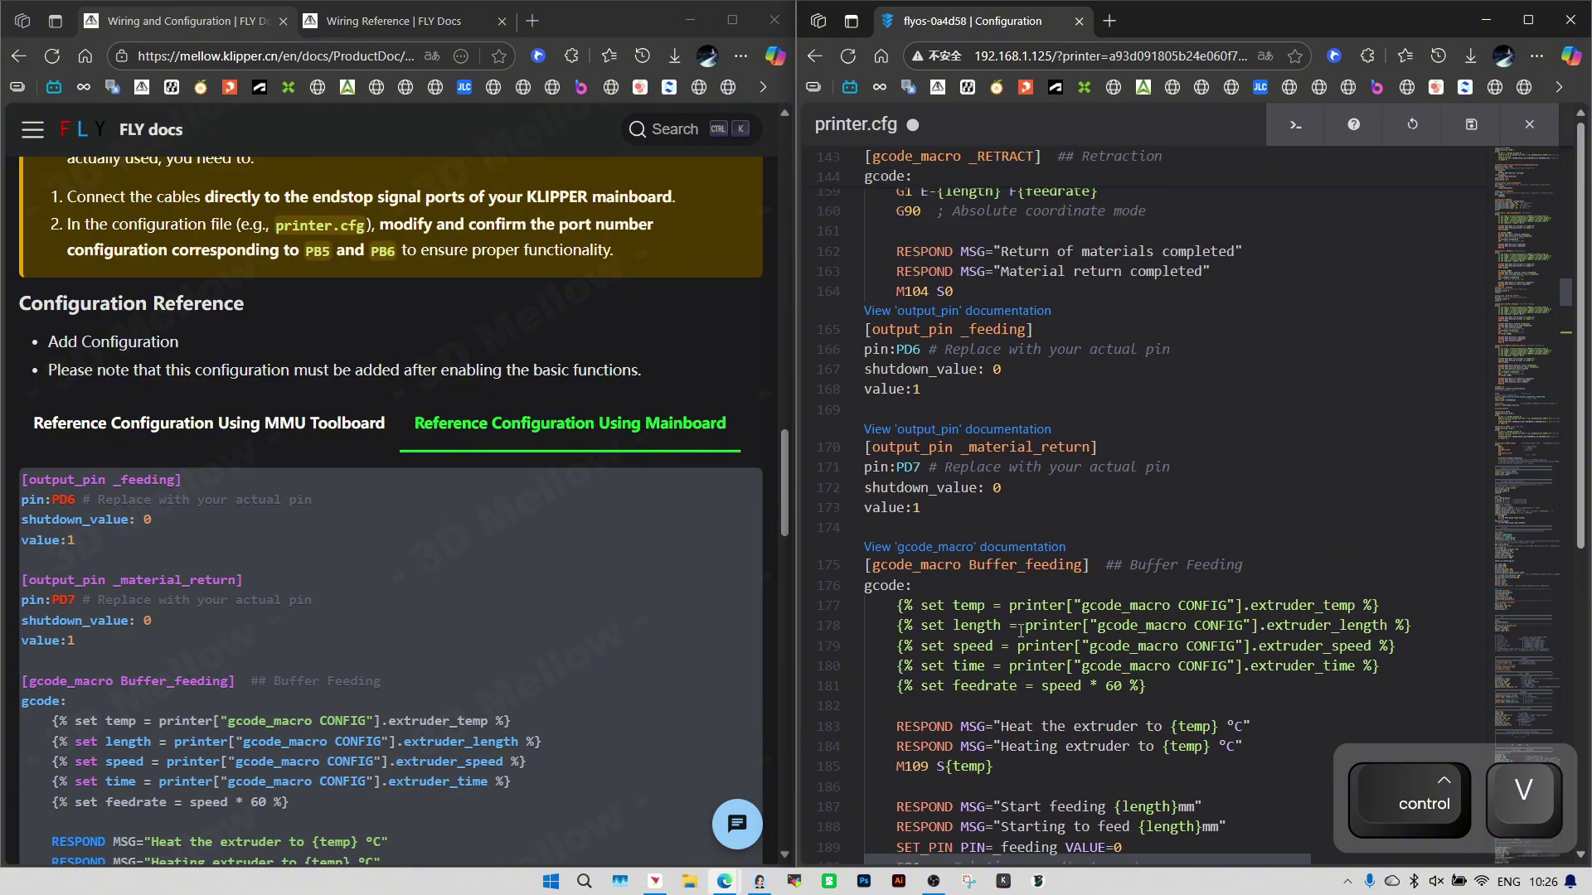
scroll(1022, 624, up, 12)
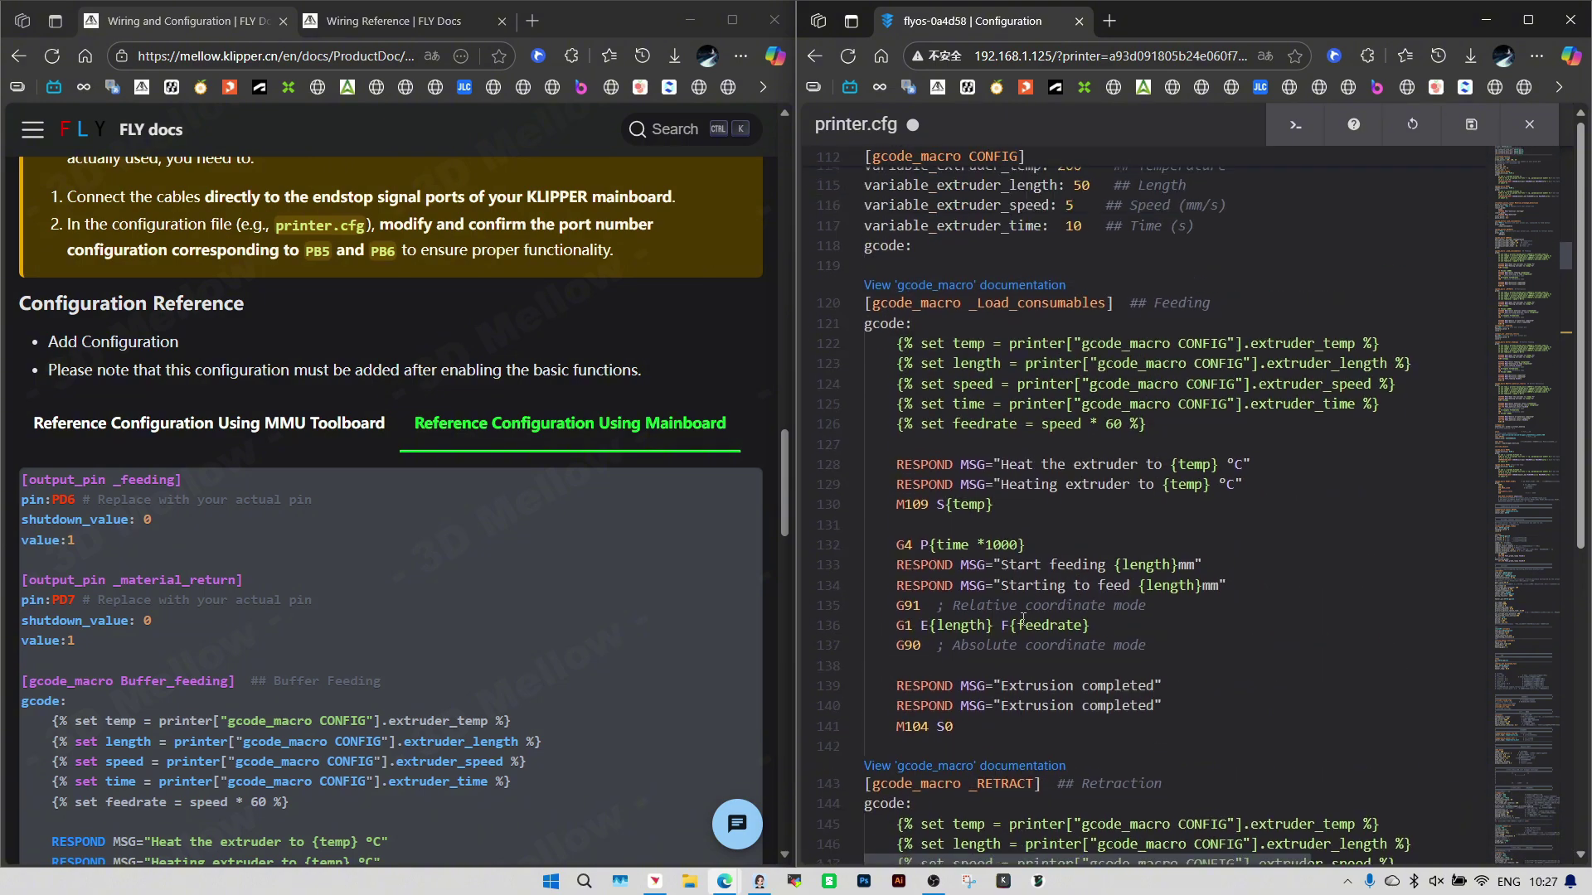
scroll(1024, 621, up, 10)
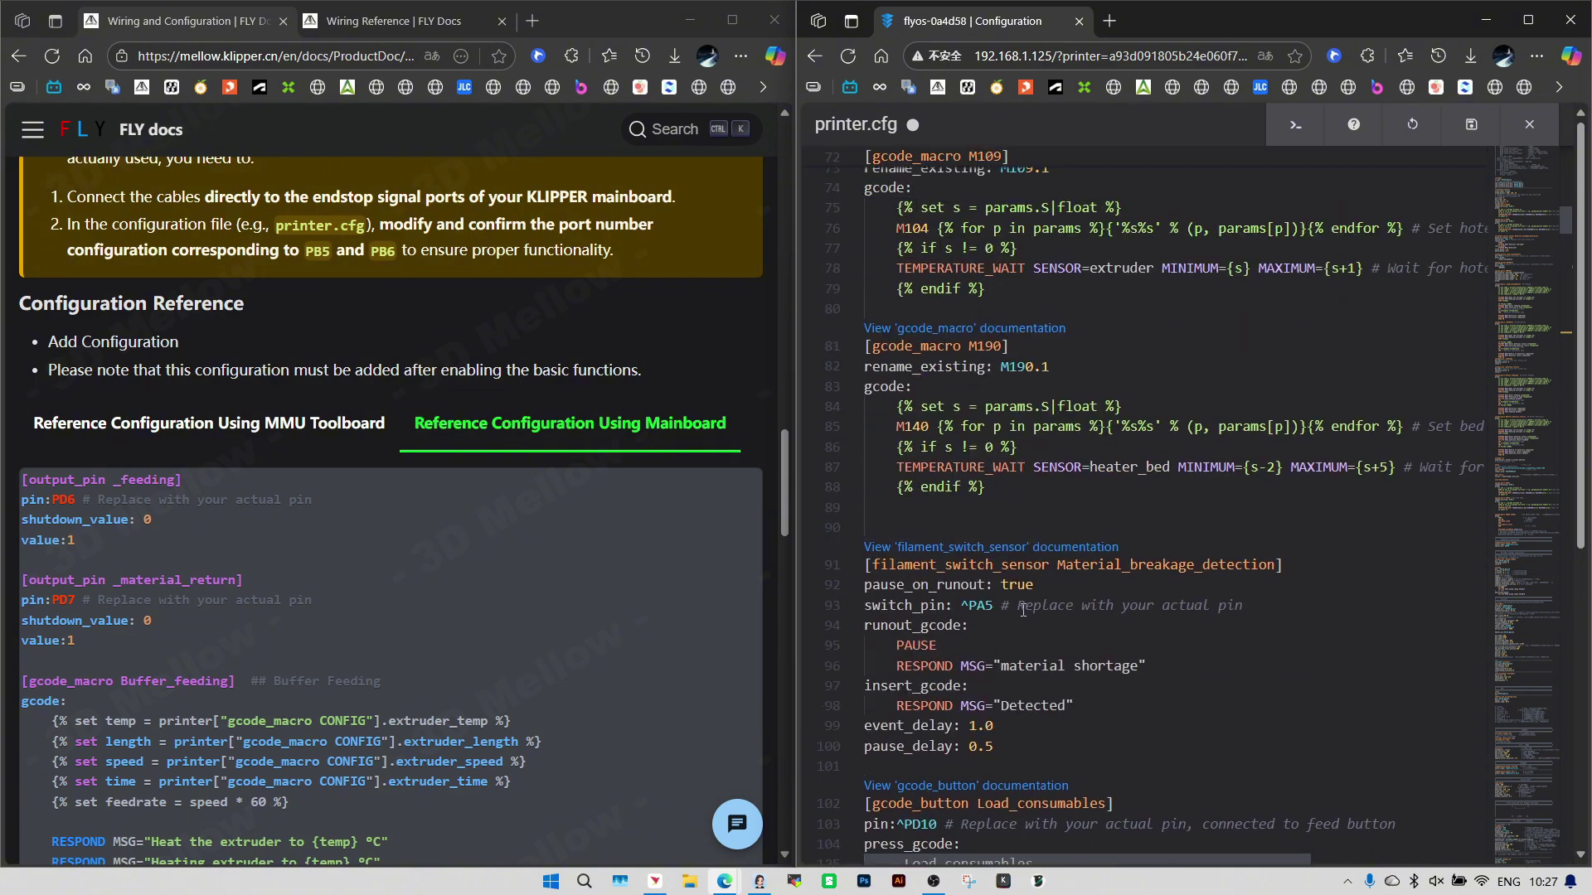
scroll(1024, 611, up, 1)
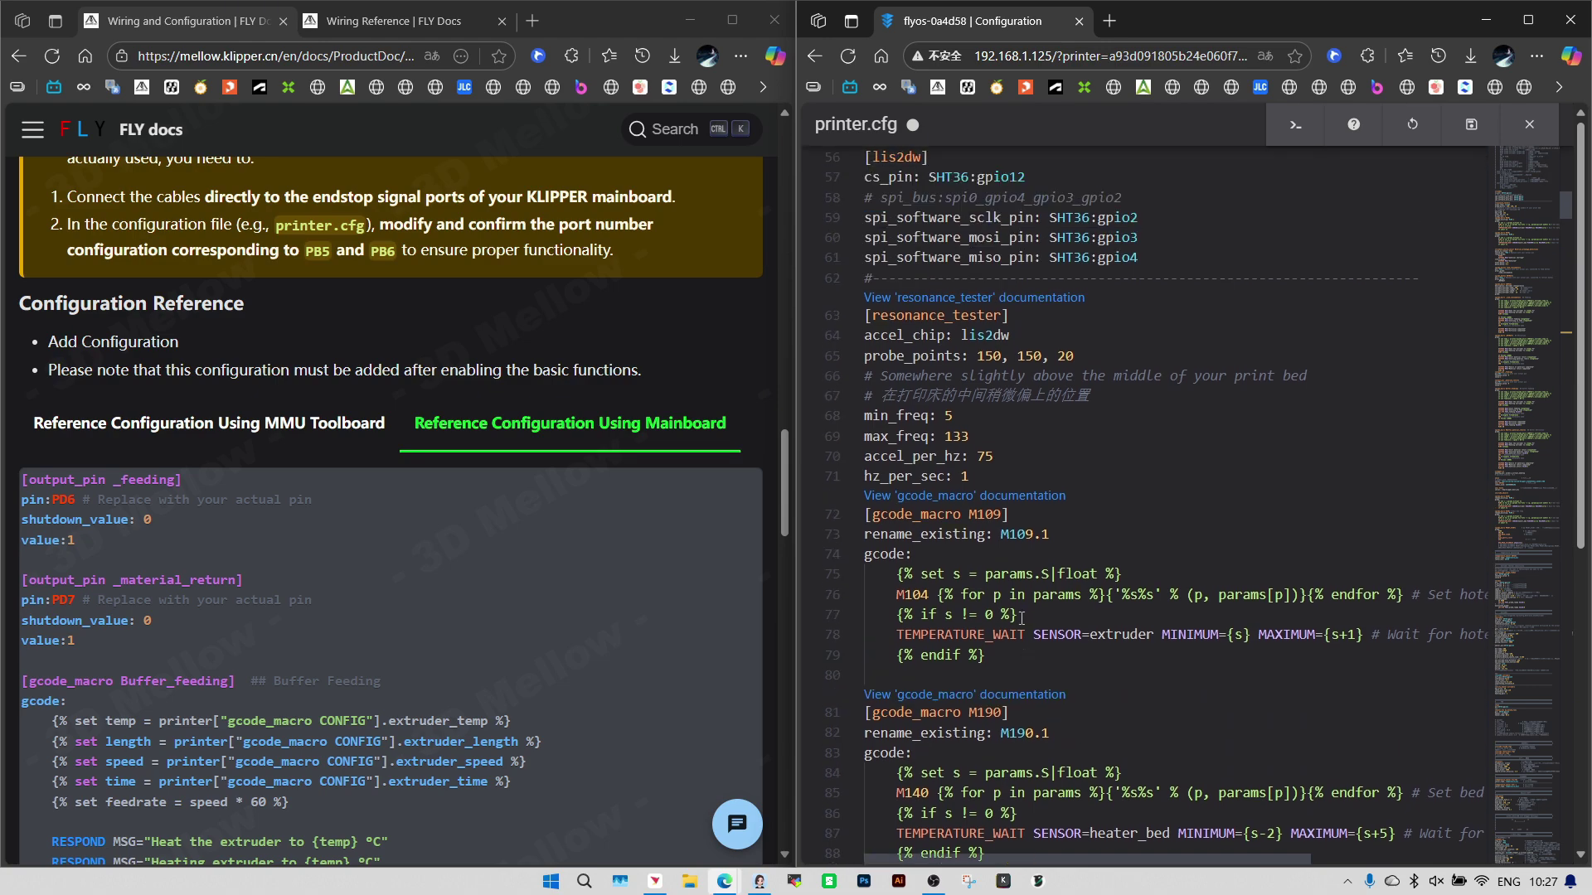
scroll(1021, 618, down, 18)
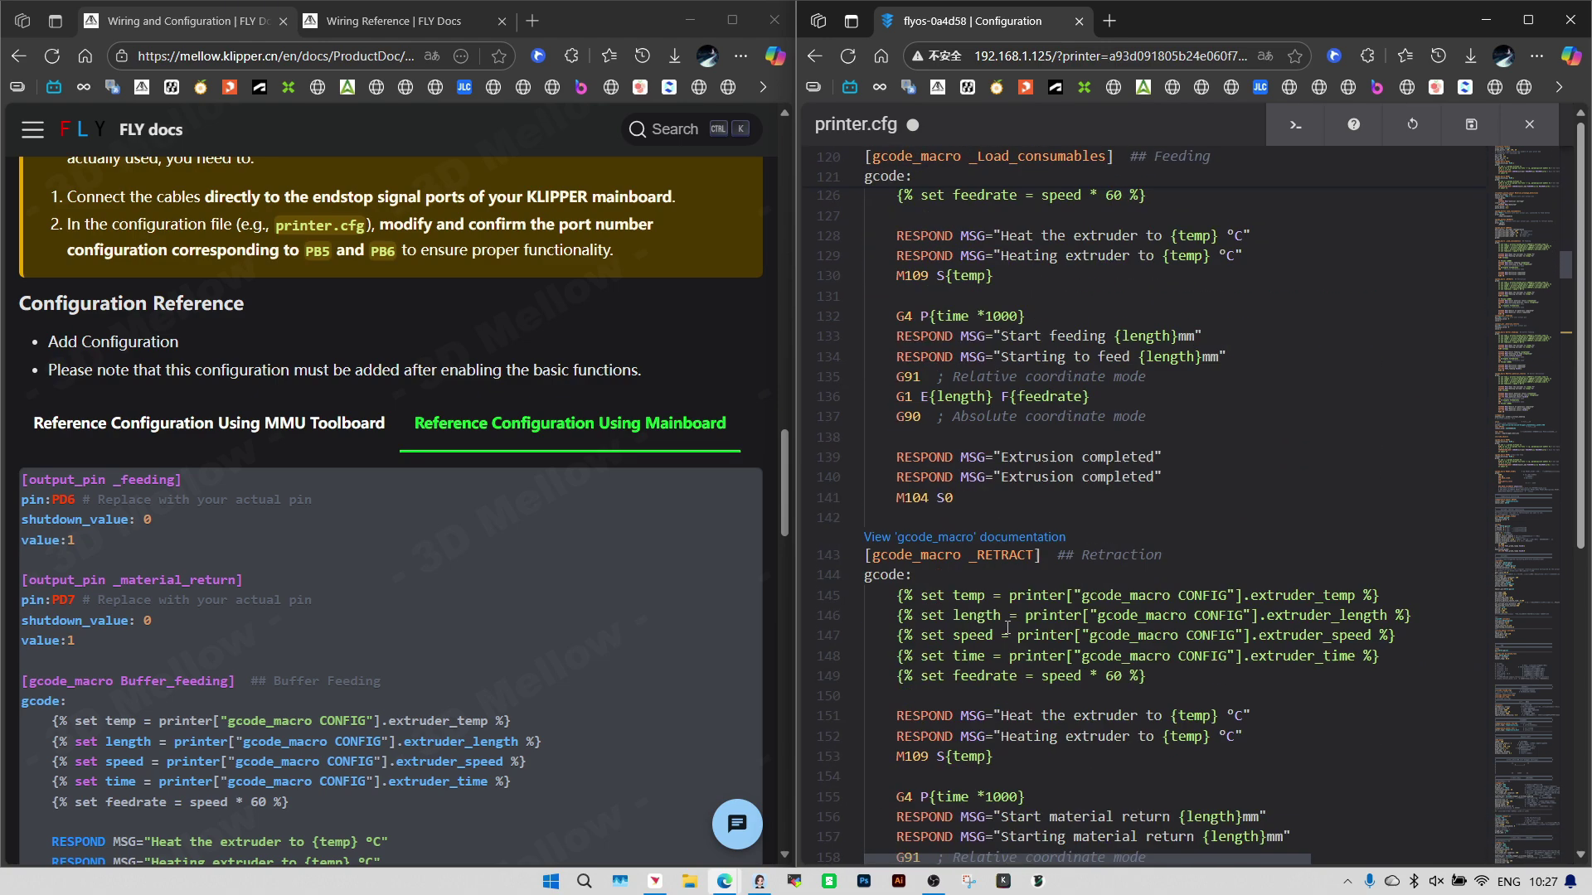
scroll(1008, 628, down, 7)
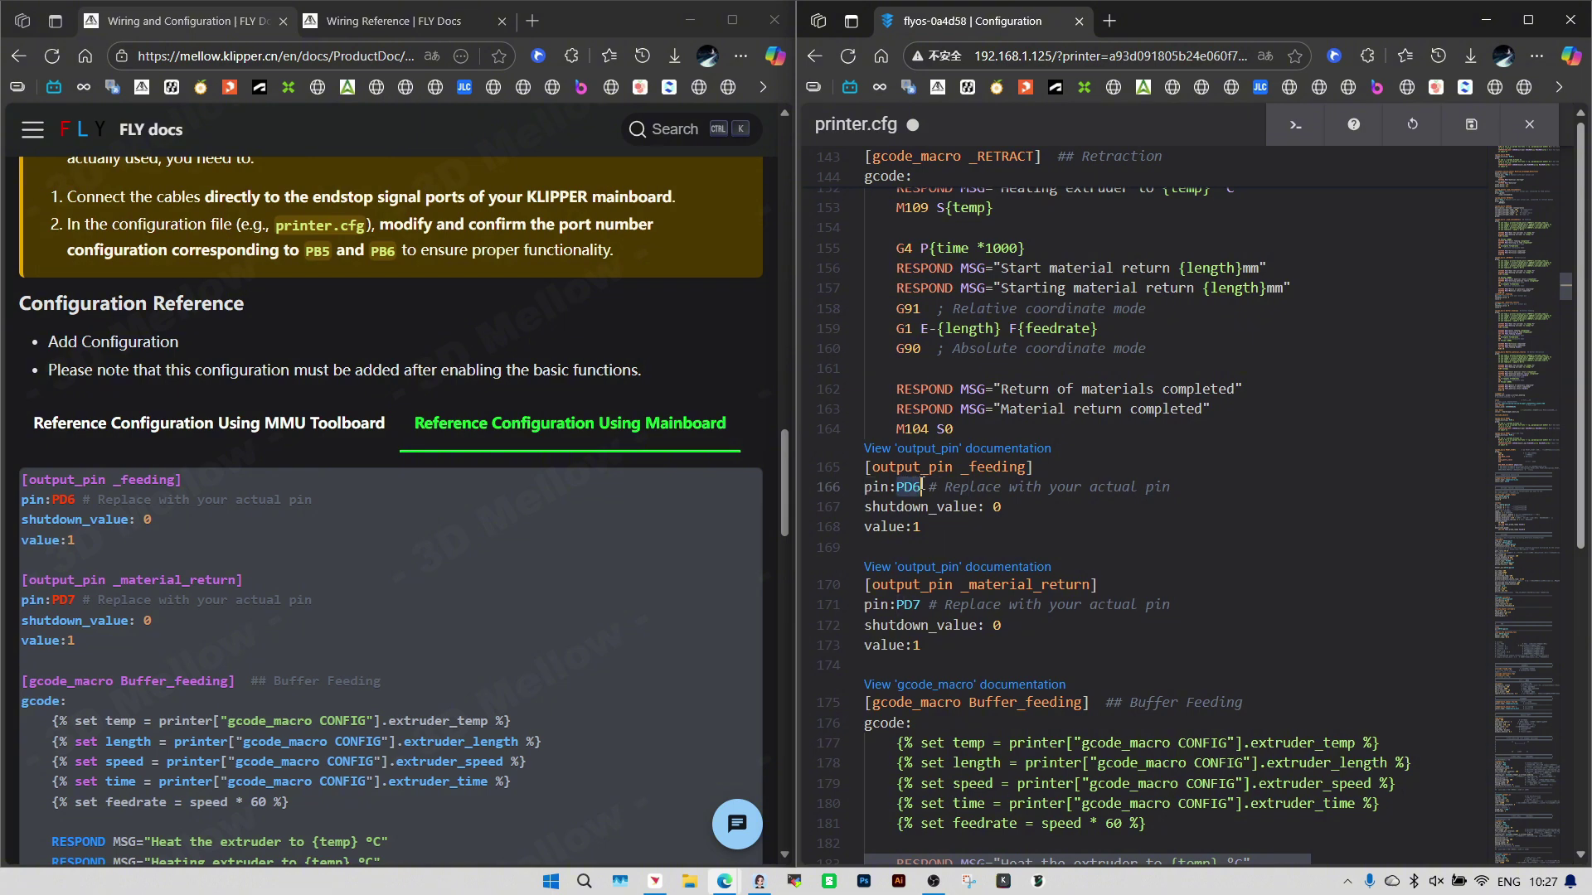
triple_click(922, 487)
click(917, 487)
drag(897, 606, 927, 604)
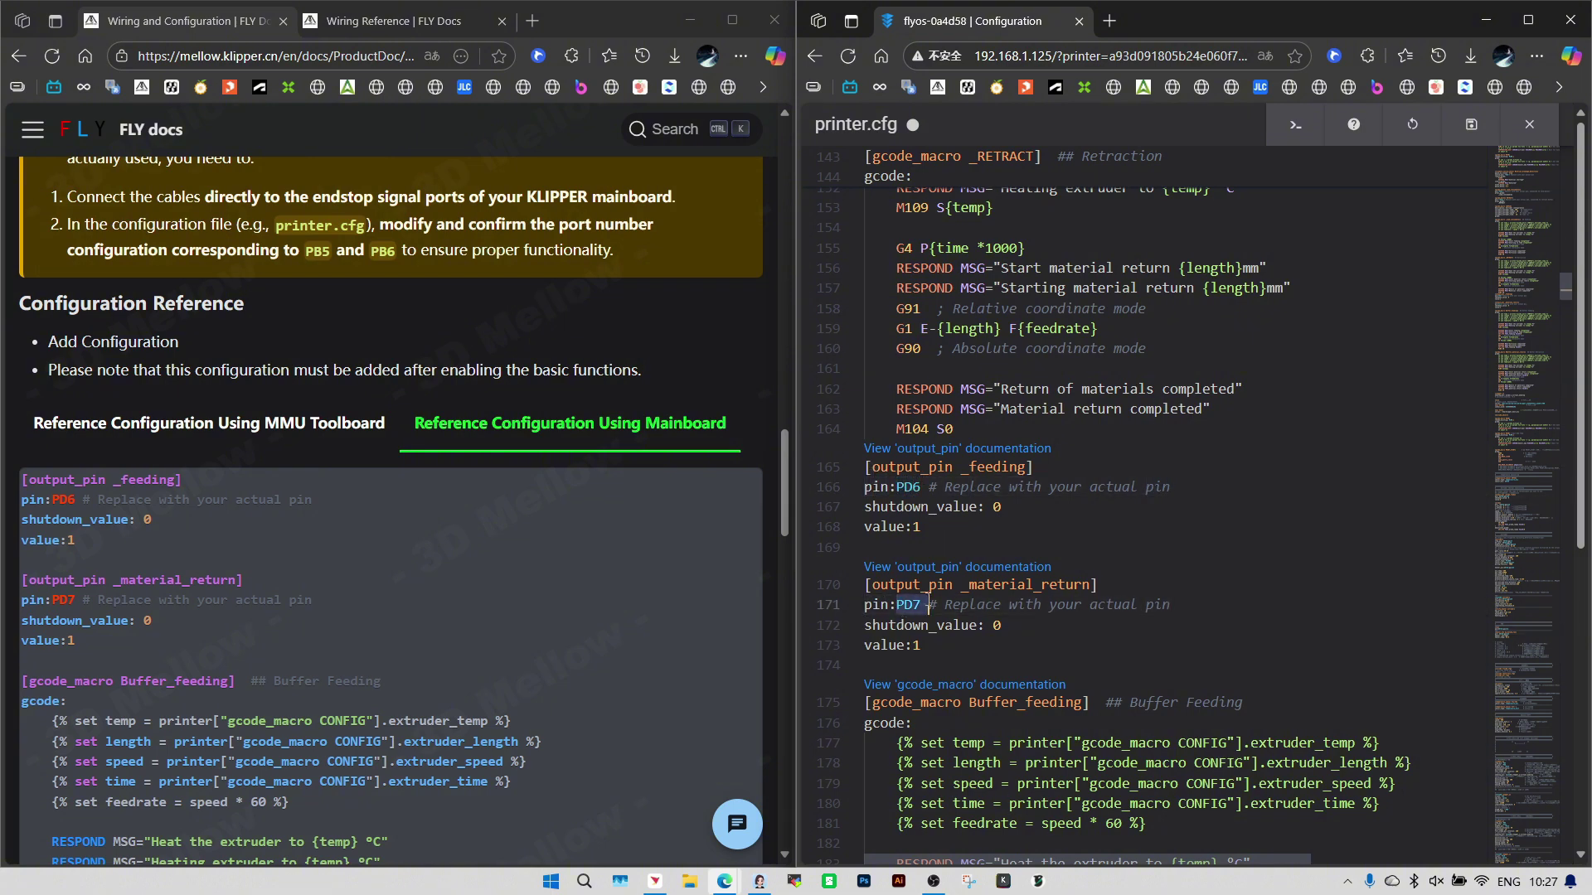
- Compare the buffer wiring diagram with the FLY-C8P ENDSTOP pinout and set the [output_pin _feeding] pin to PD8
click(506, 340)
scroll(426, 336, up, 5)
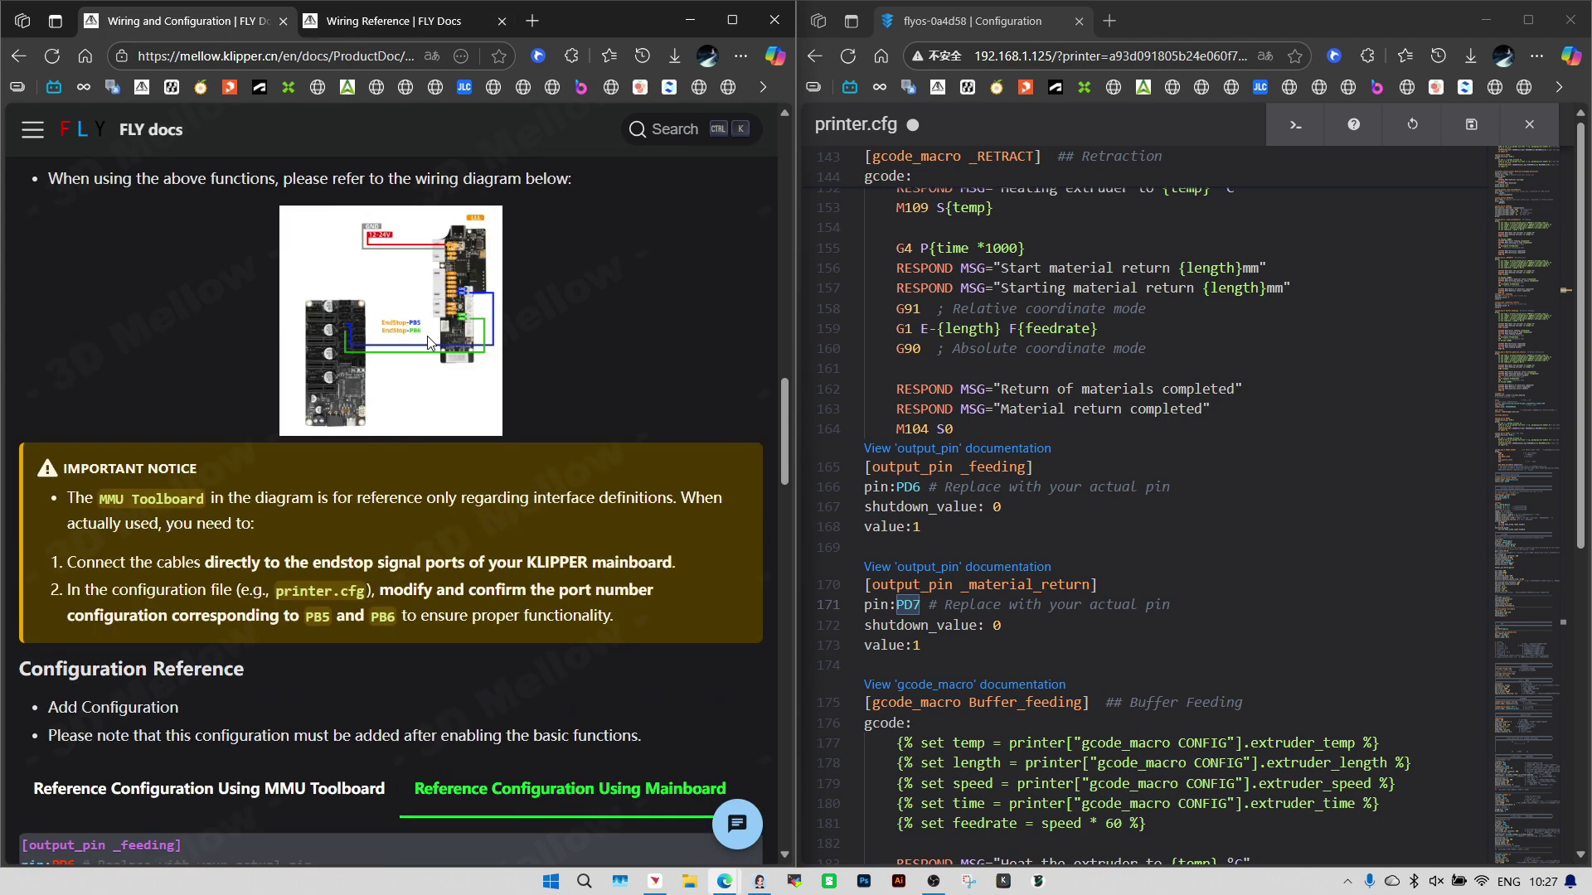
click(600, 420)
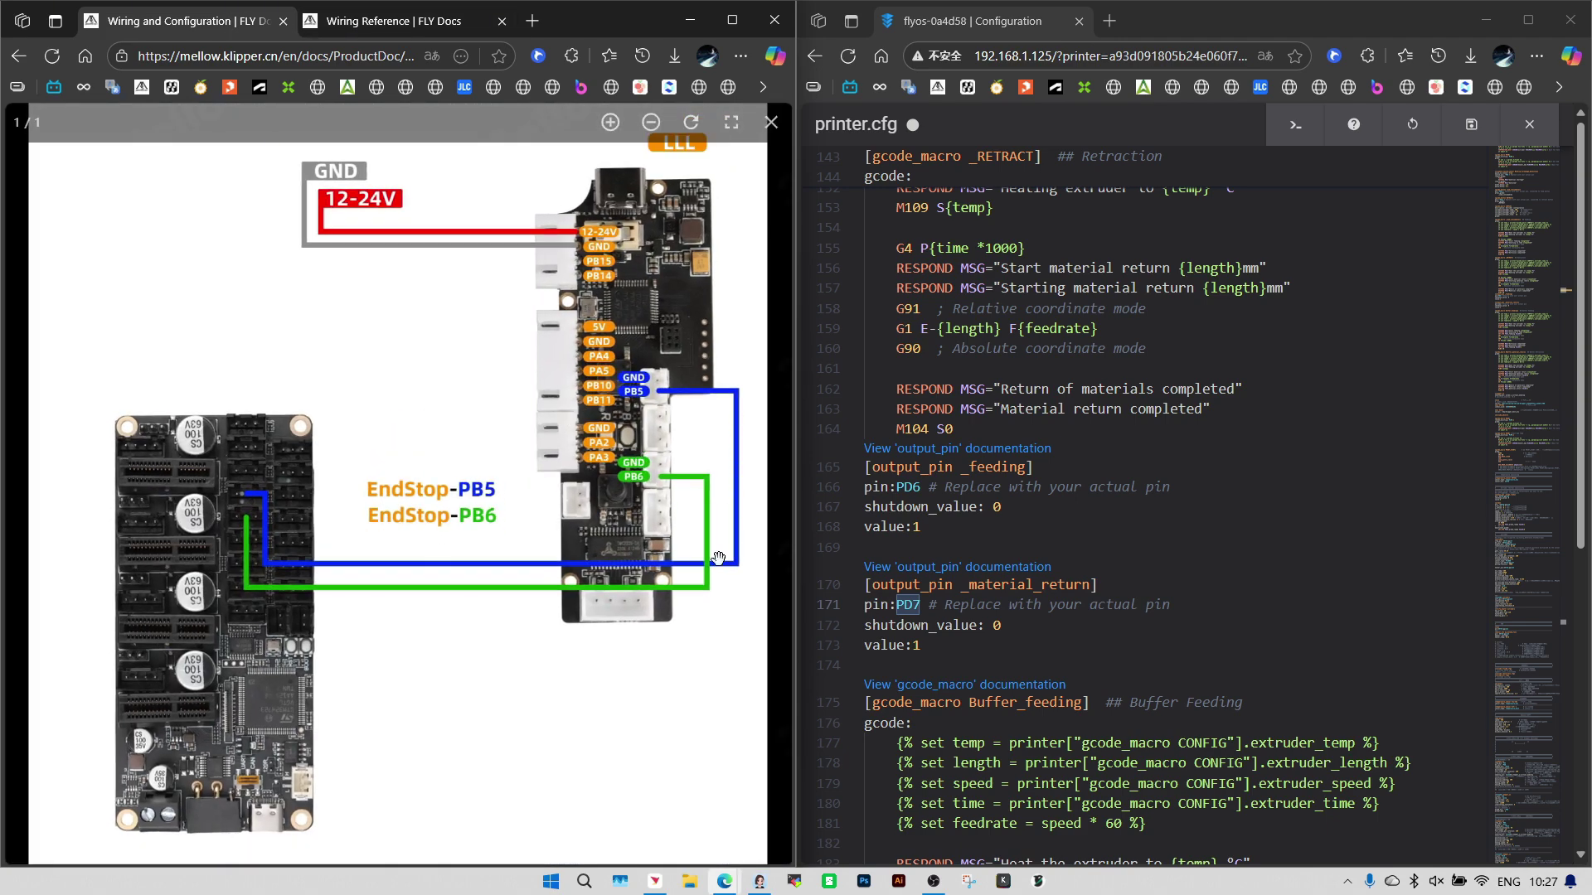
click(389, 32)
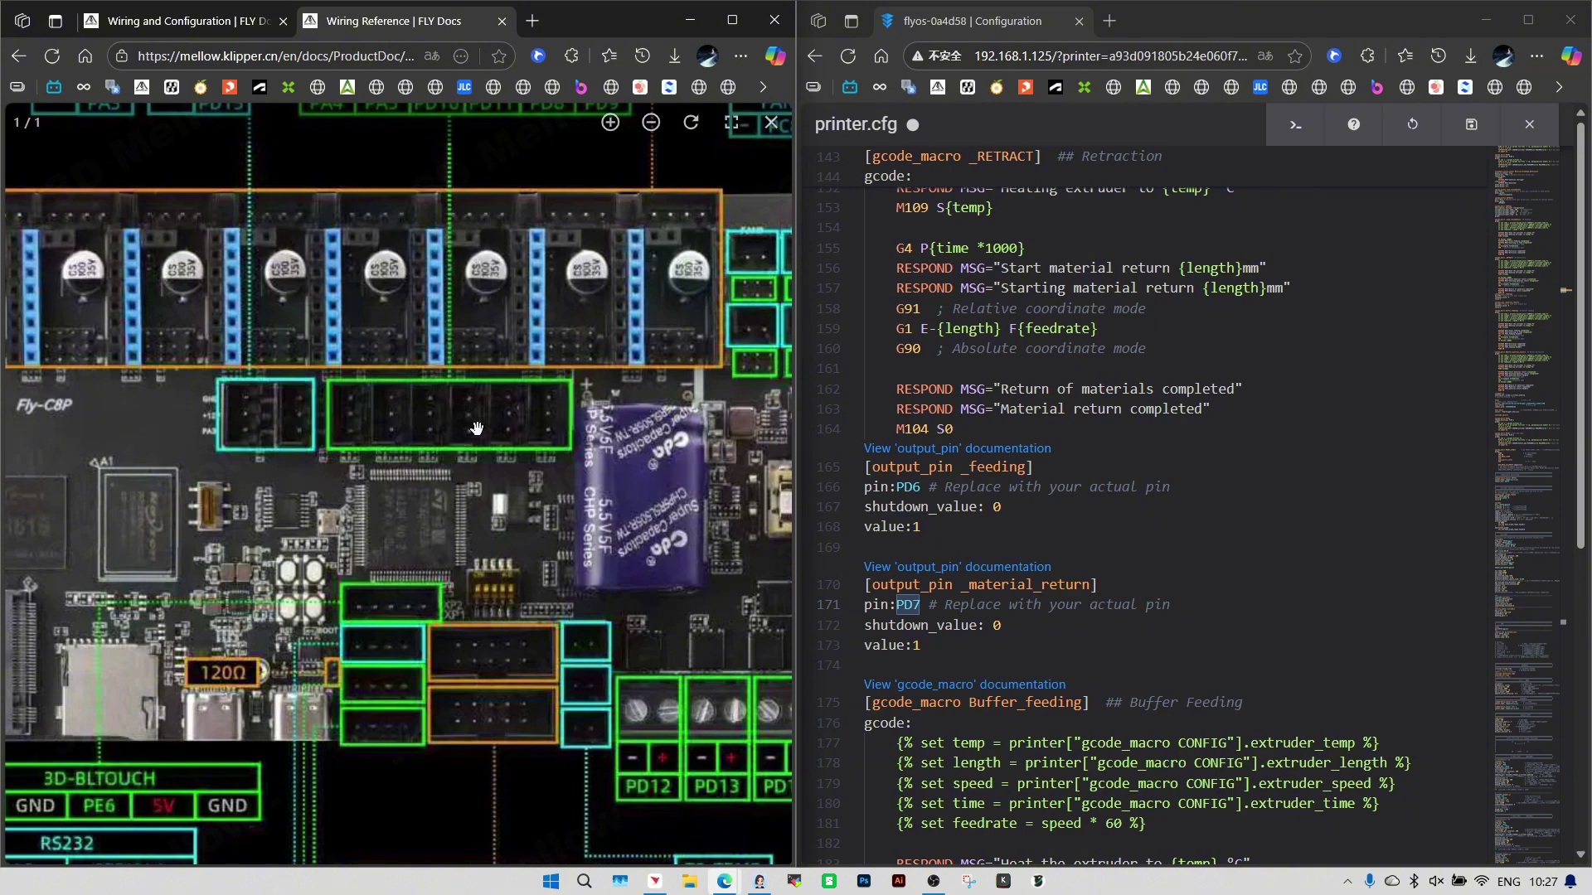
scroll(477, 428, down, 2)
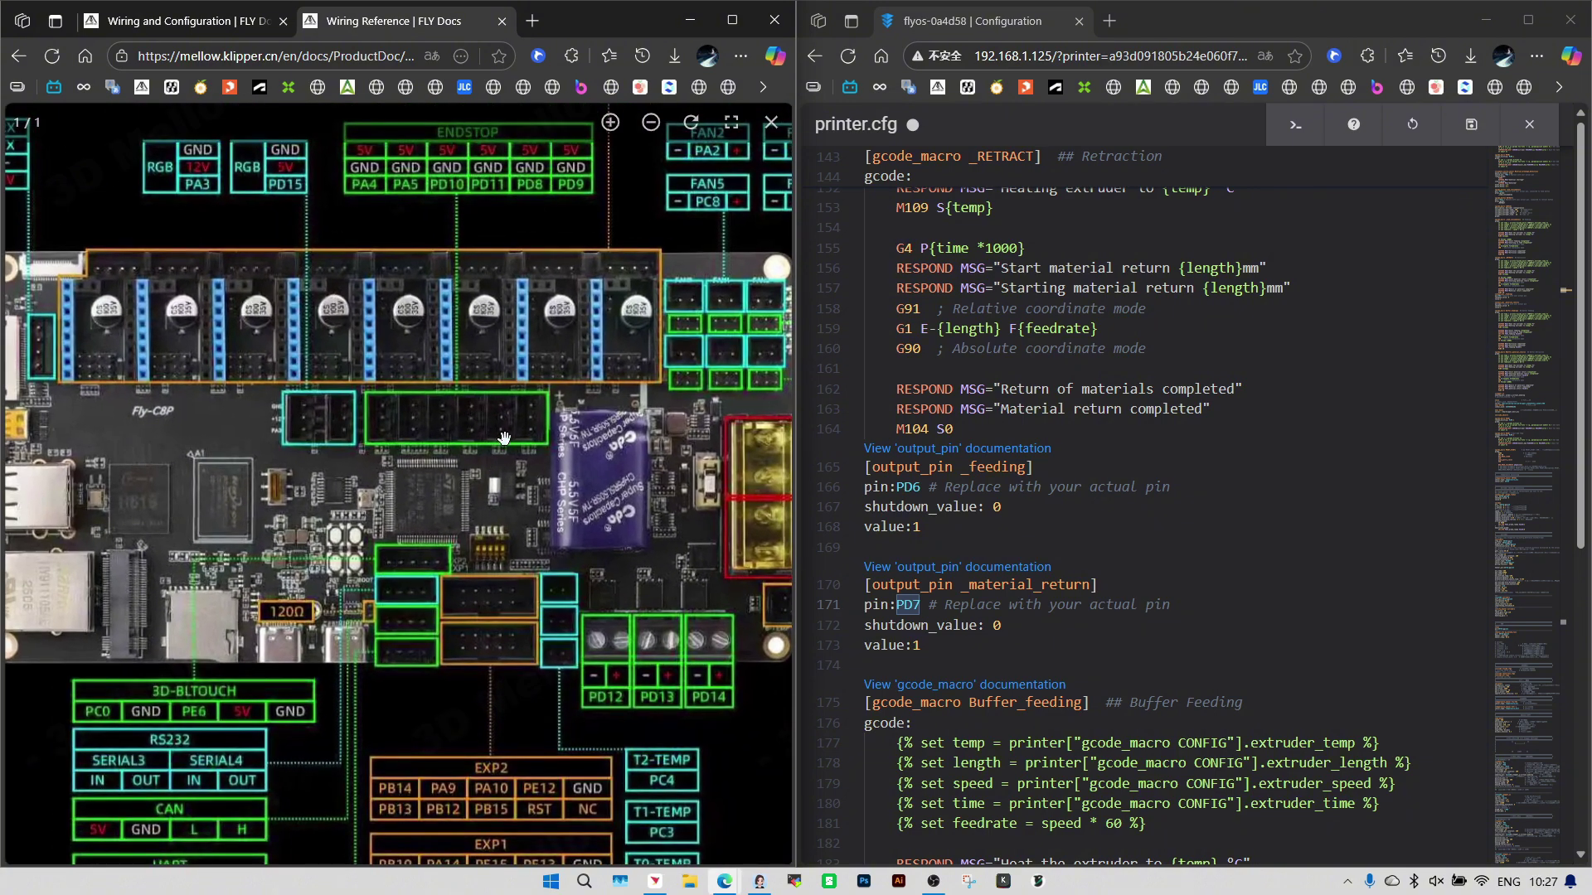
click(925, 489)
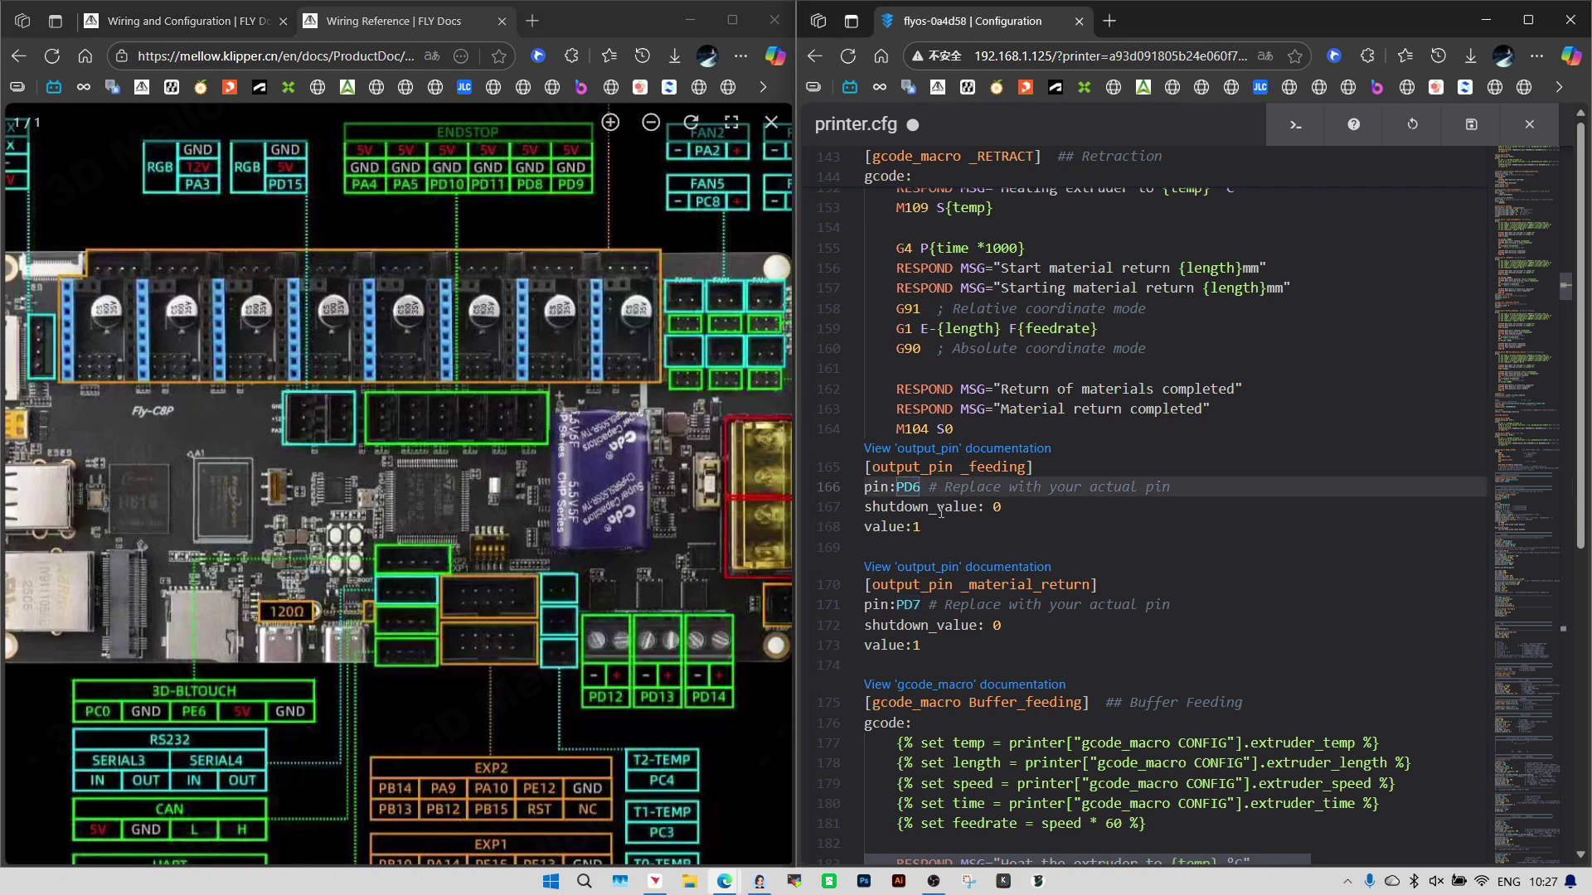
key(BackSpace)
text(8)
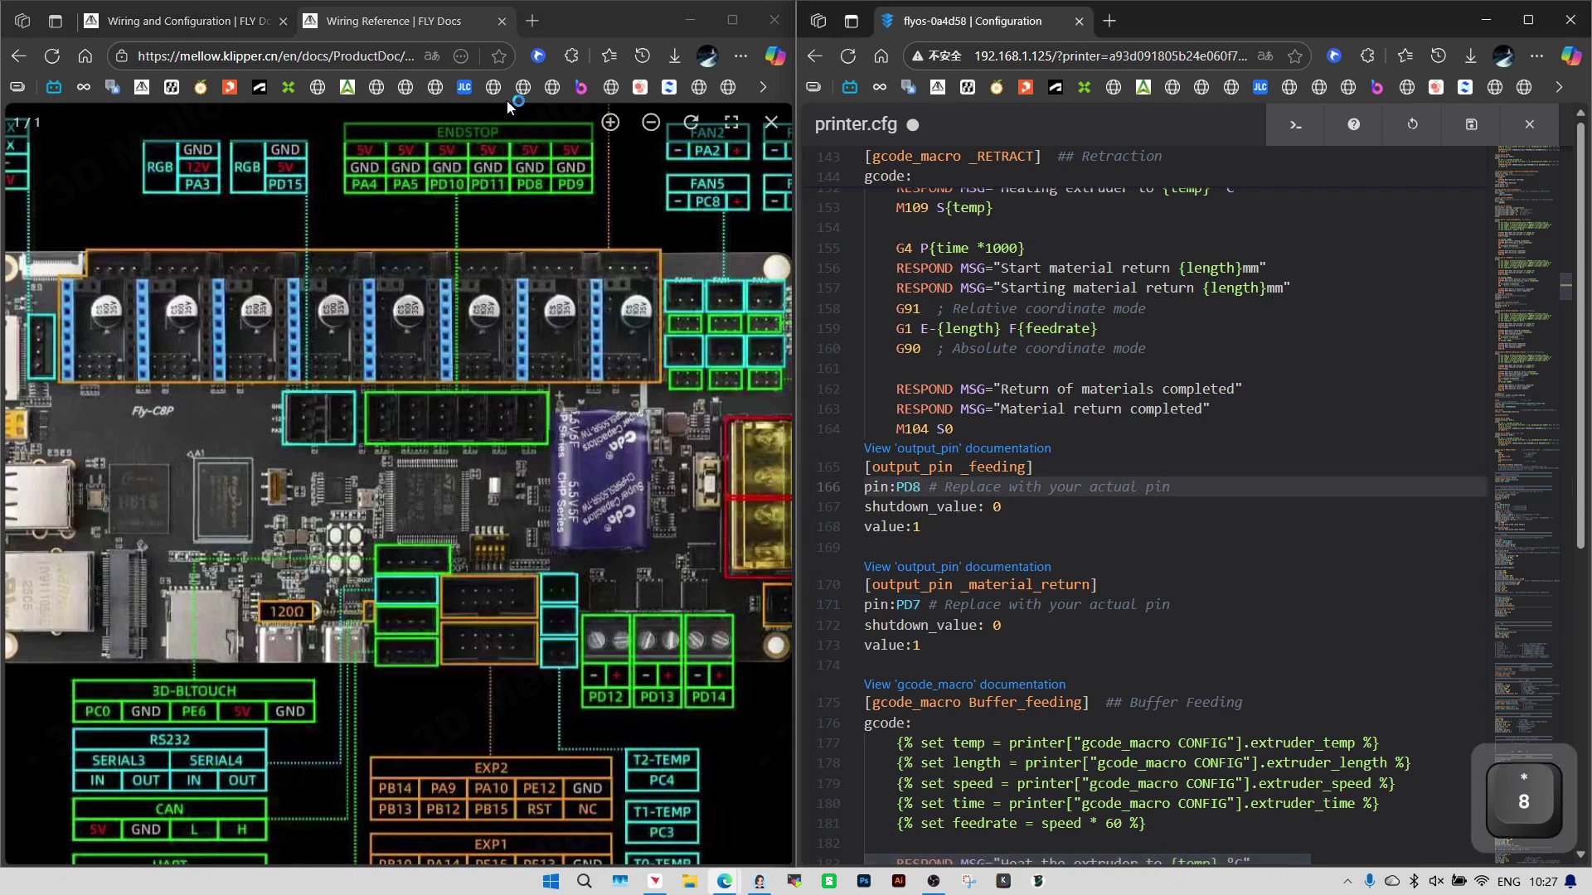
- Recheck the wiring diagram and pinout, set the [output_pin _material_return] pin to PA4, and save printer.cfg with a restart
click(199, 25)
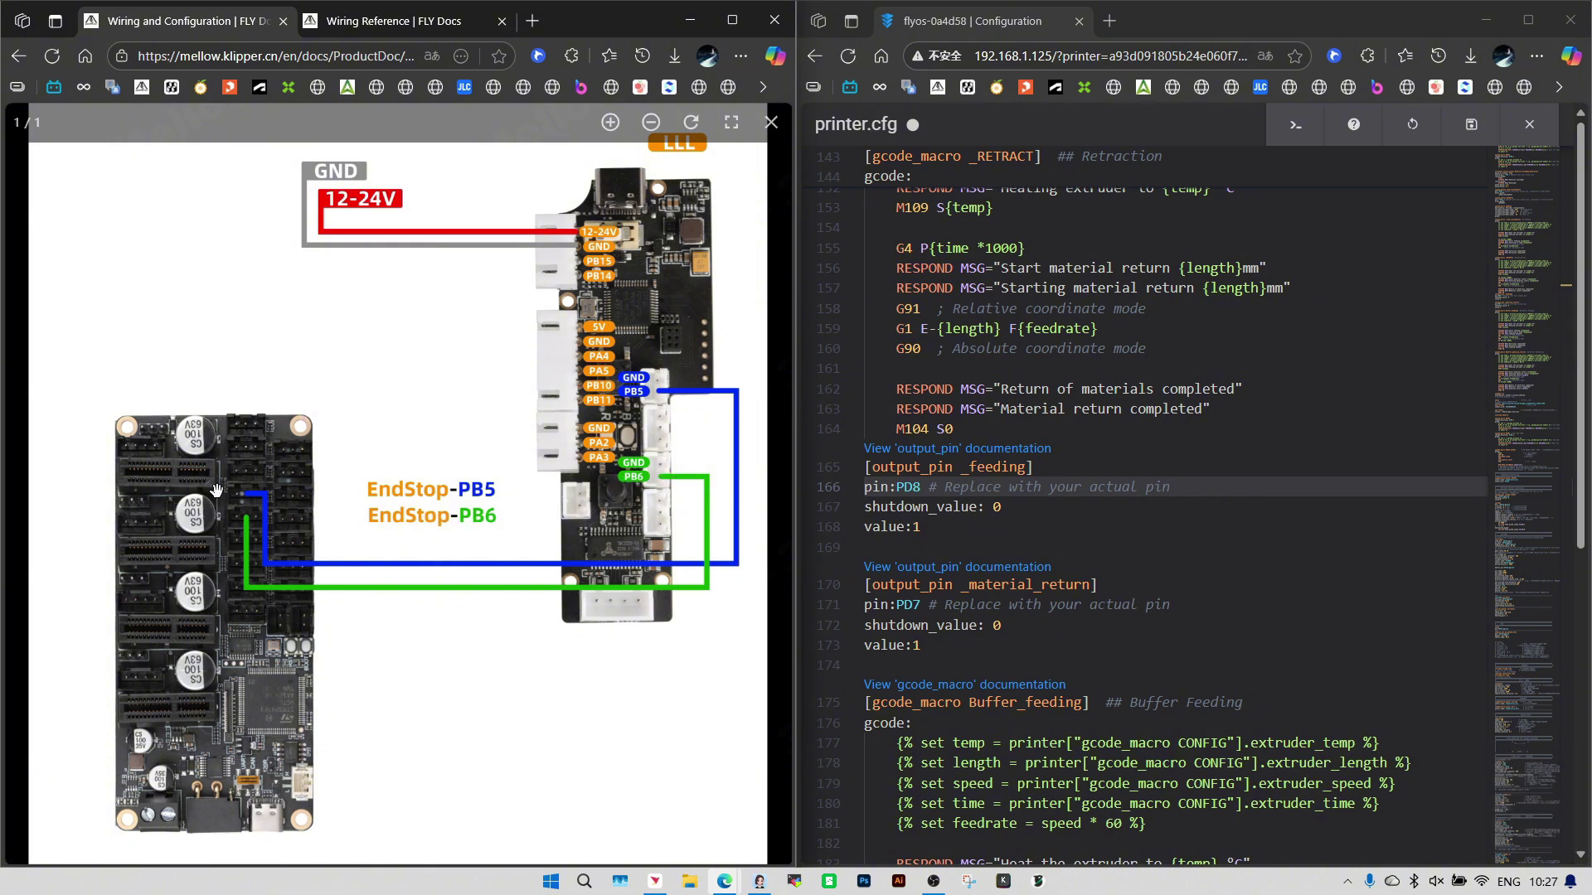
click(389, 21)
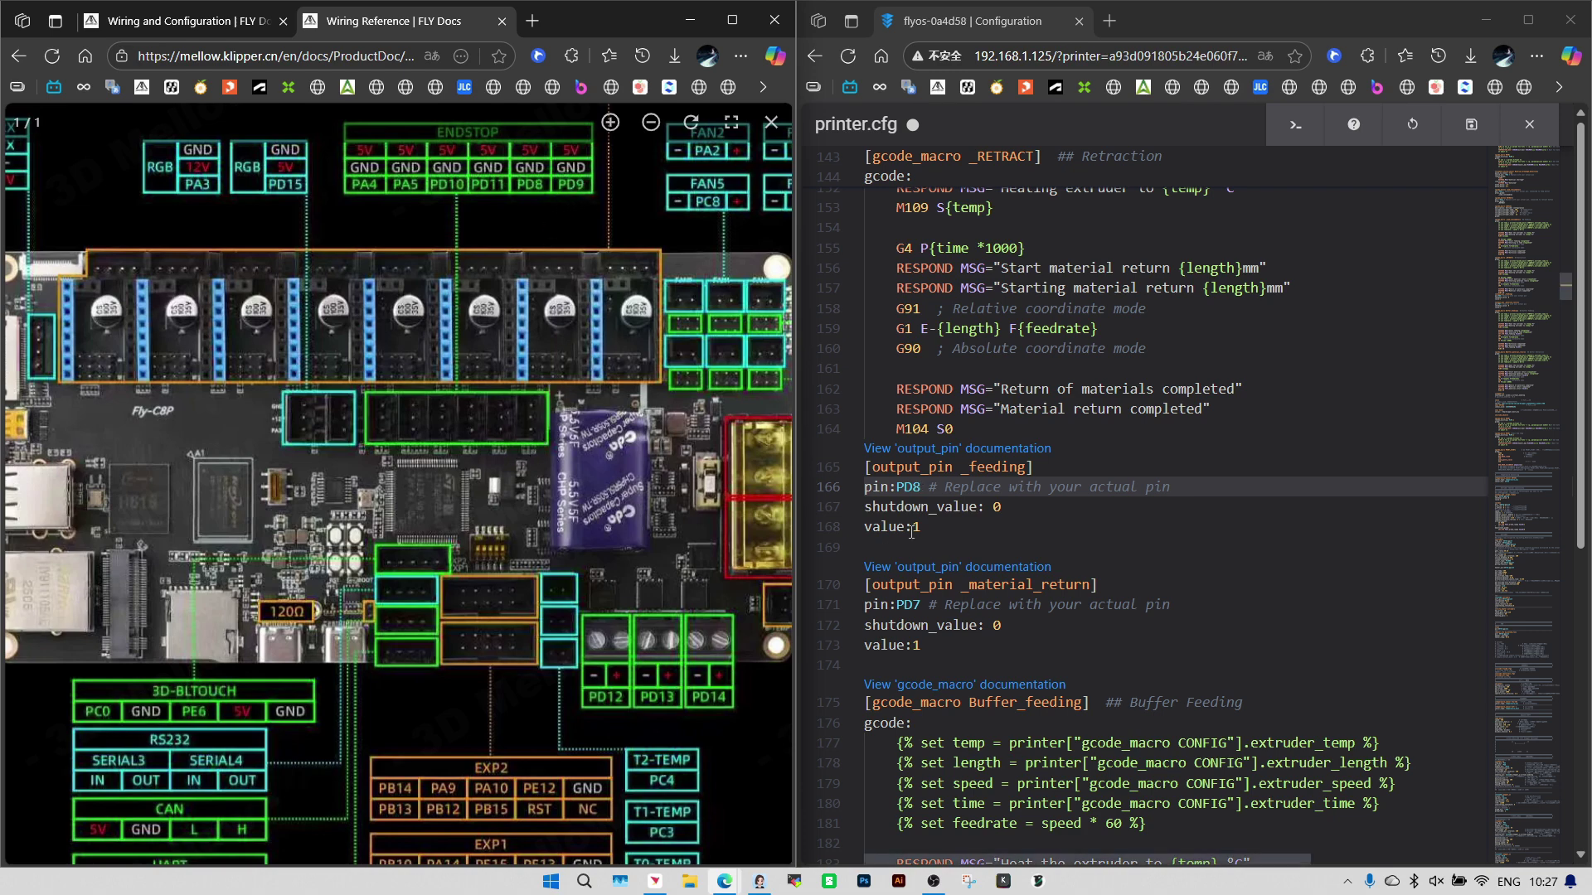
double_click(916, 604)
text(PA4)
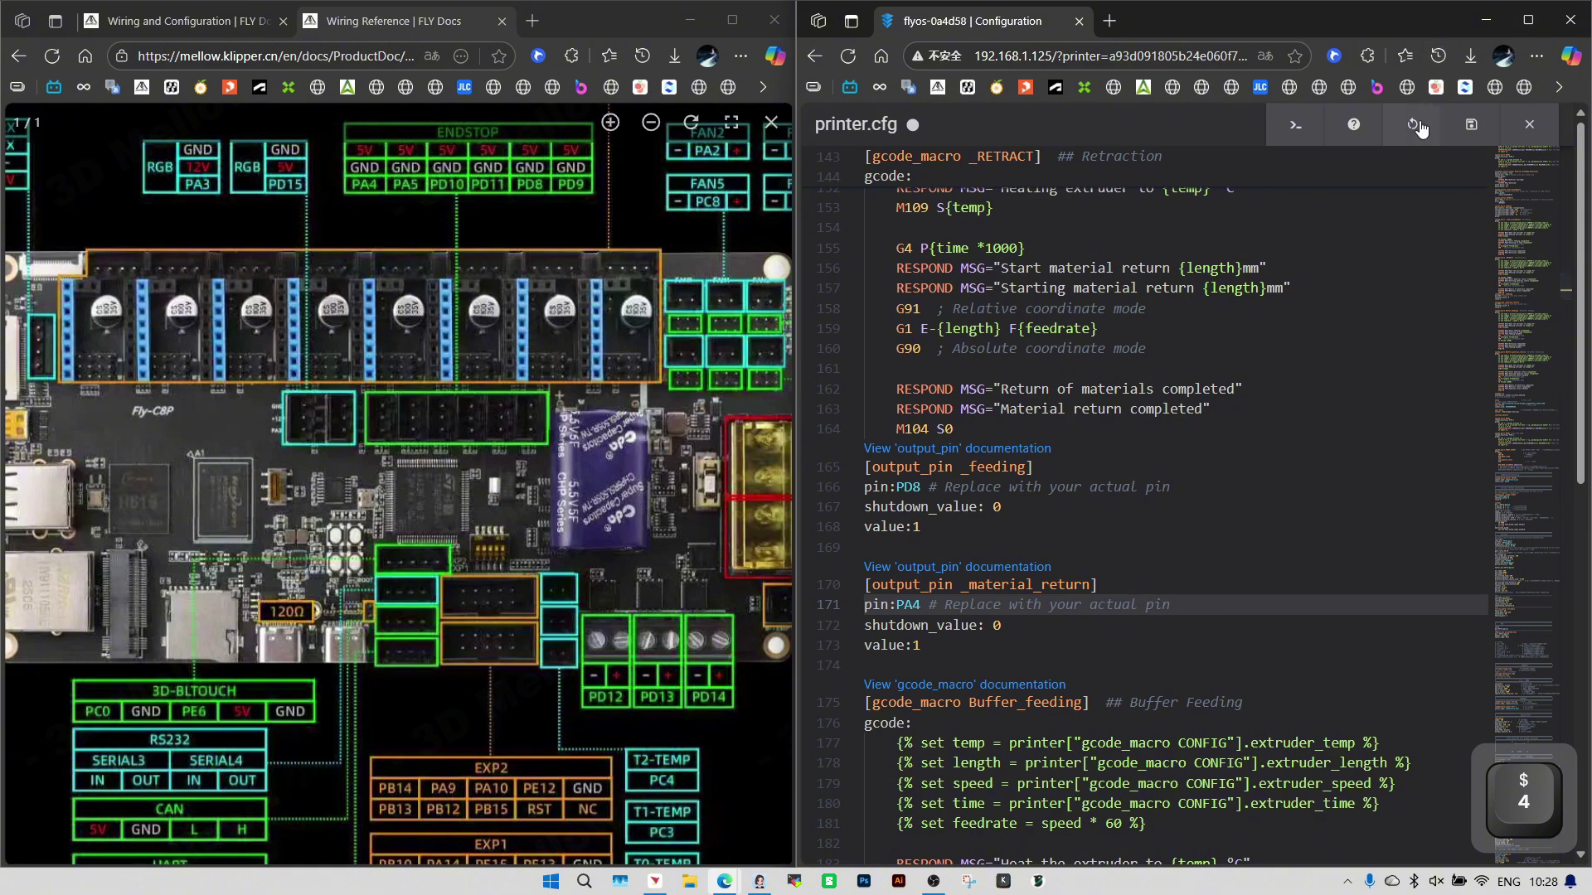
click(1415, 126)
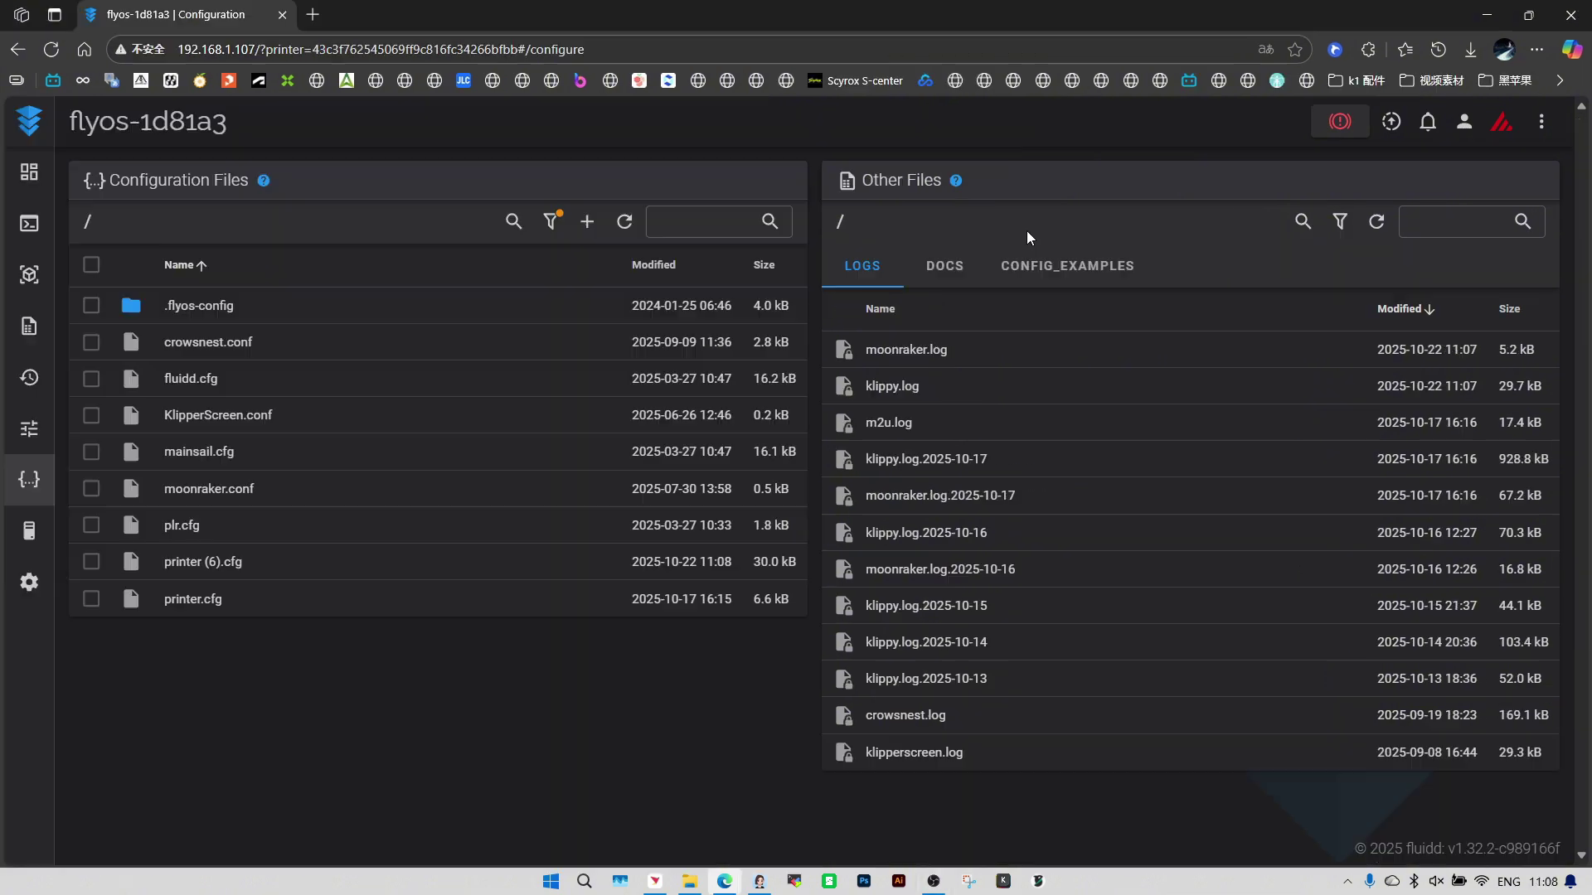
- Open printer (6).cfg on the printer at 192.168.1.107 and go to its [gcode_macro CONFIG] section
click(192, 562)
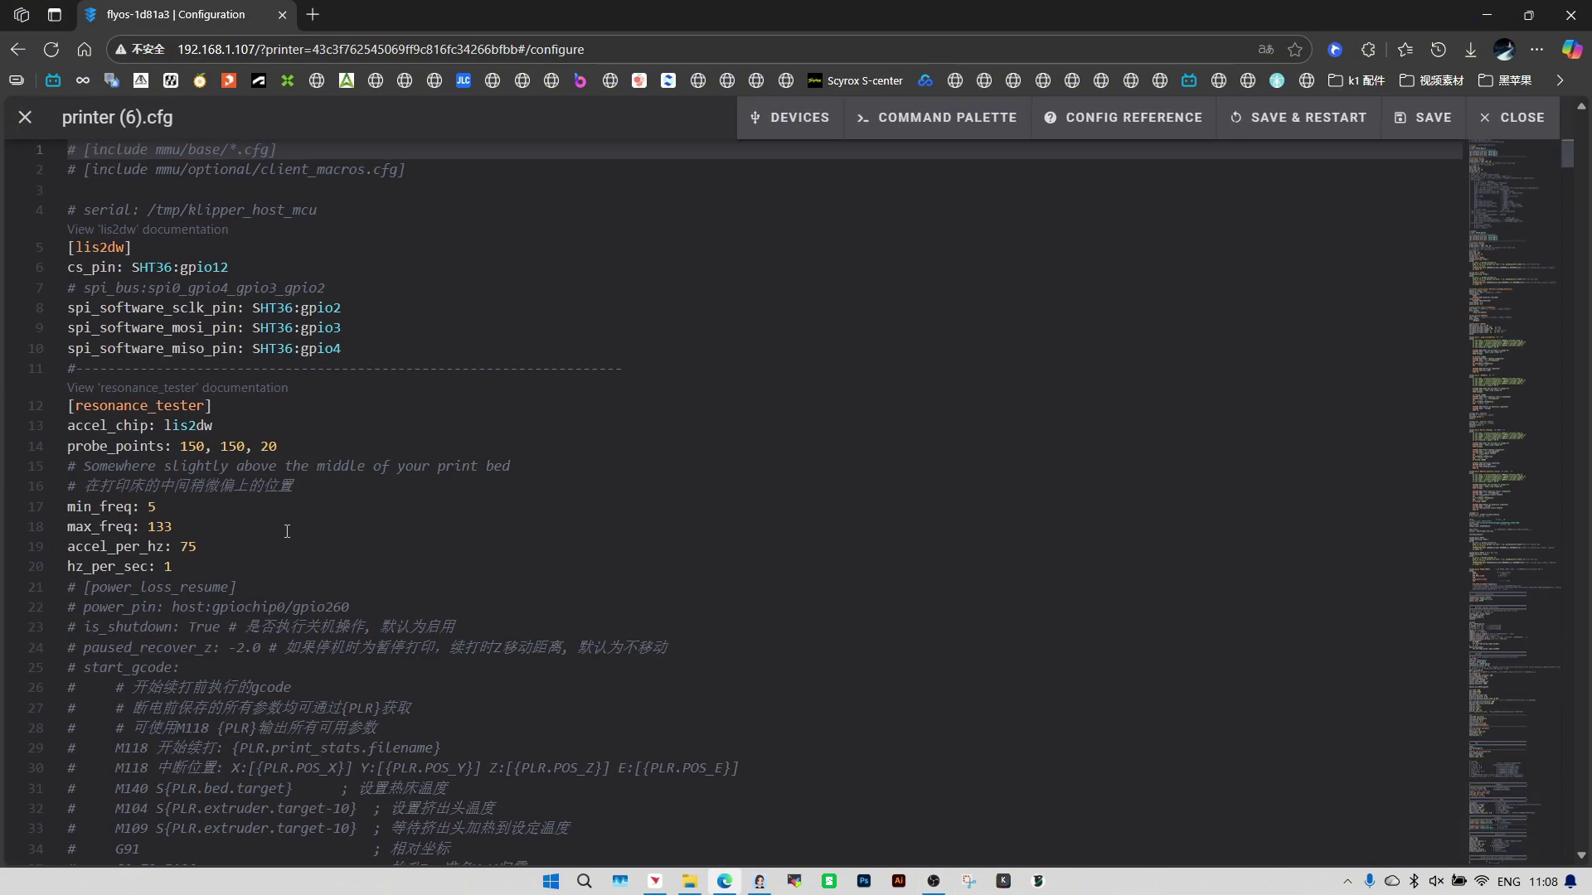
scroll(288, 552, down, 15)
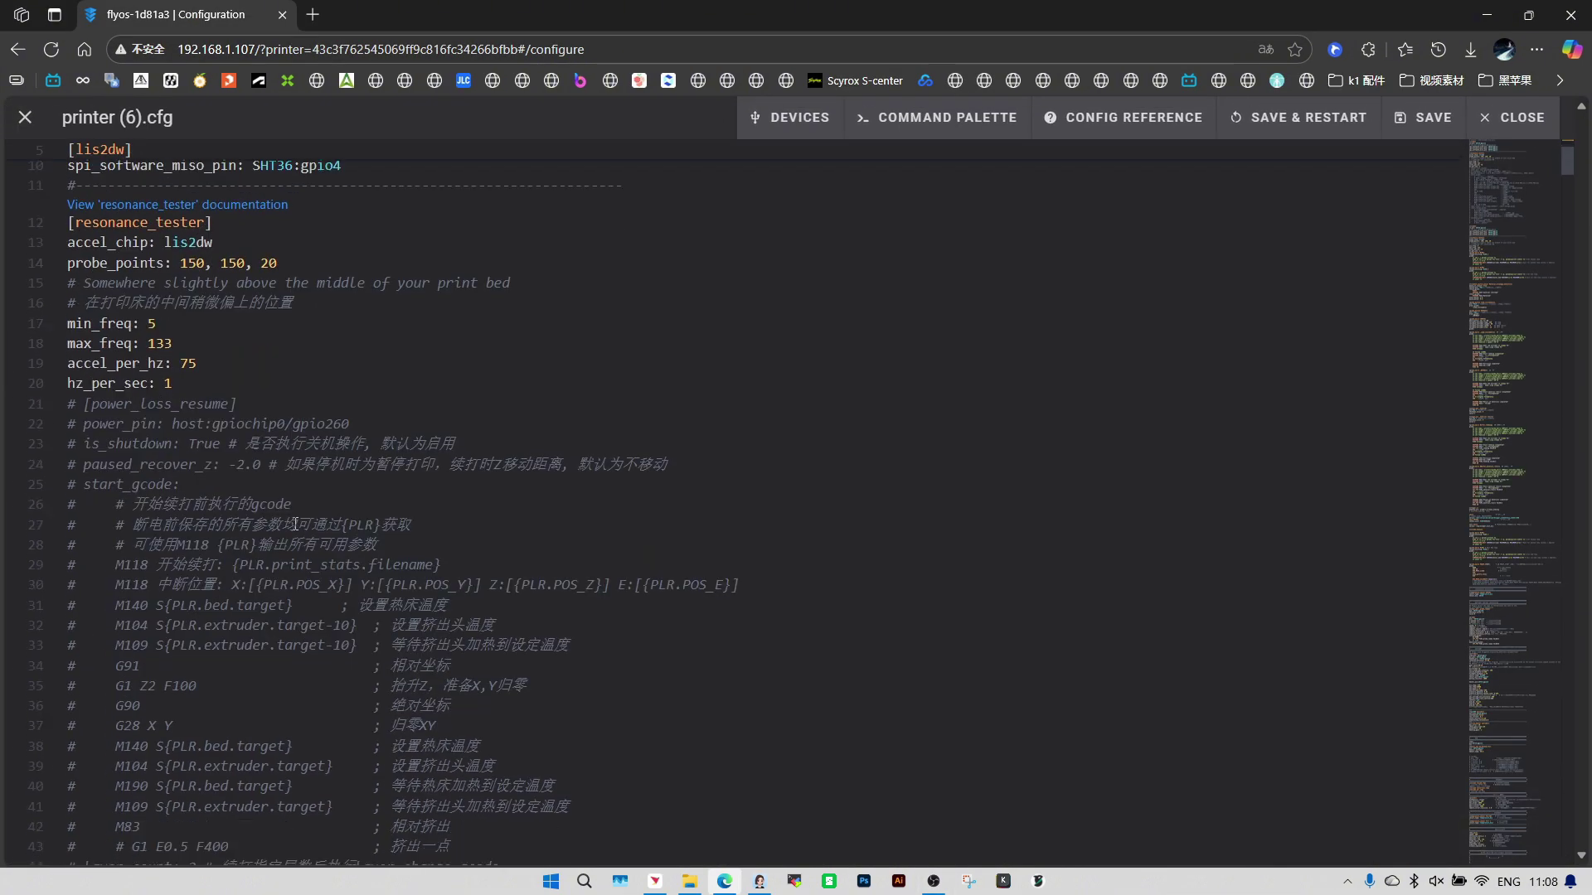
scroll(294, 523, down, 4)
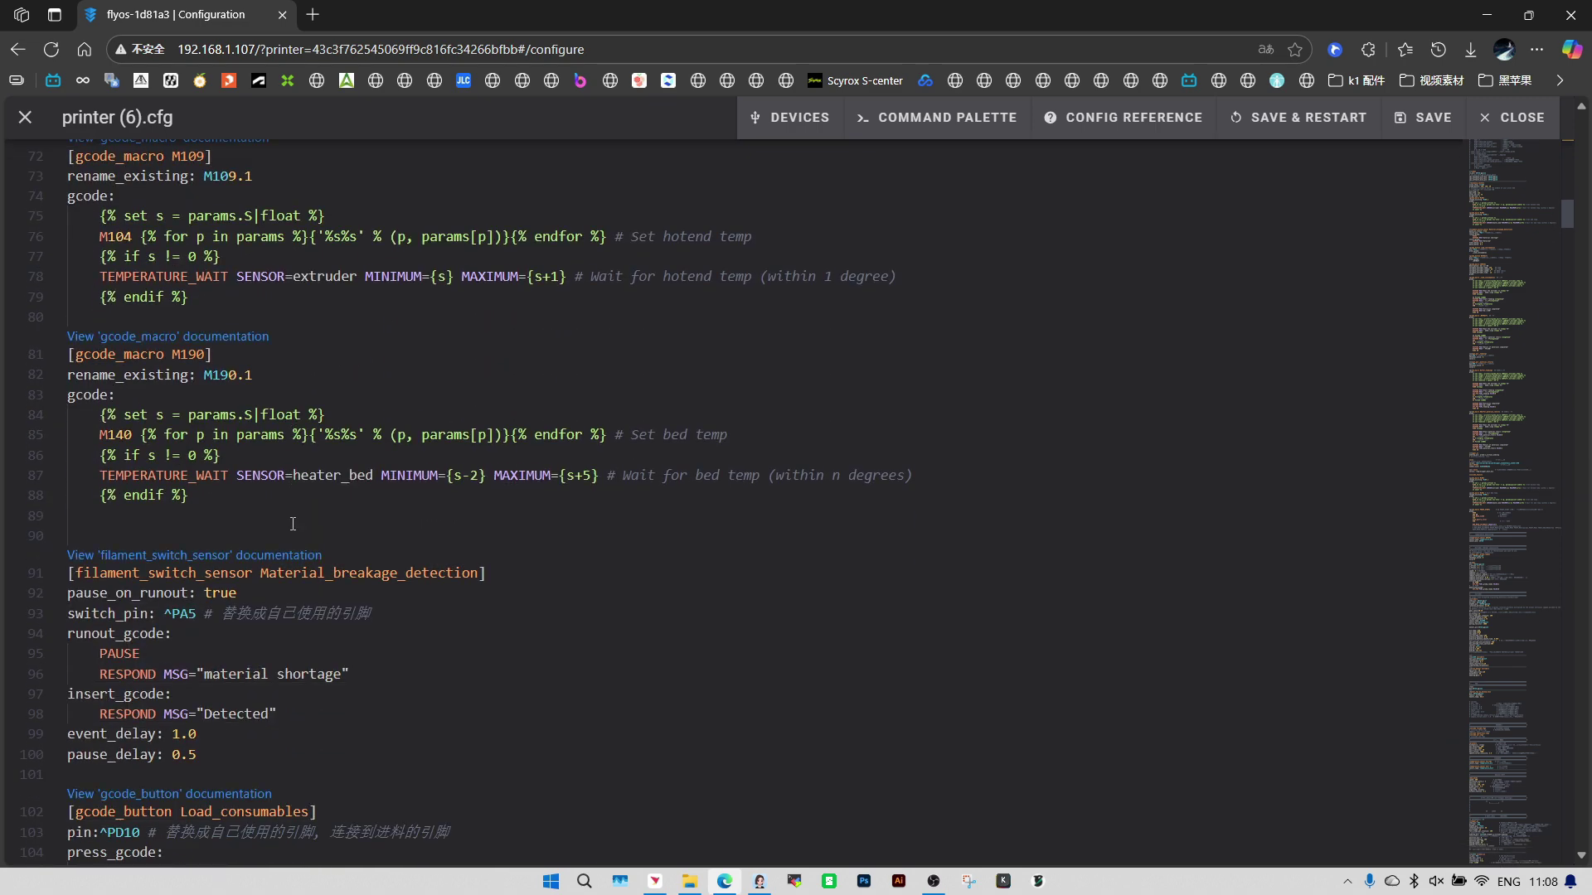
scroll(292, 523, down, 6)
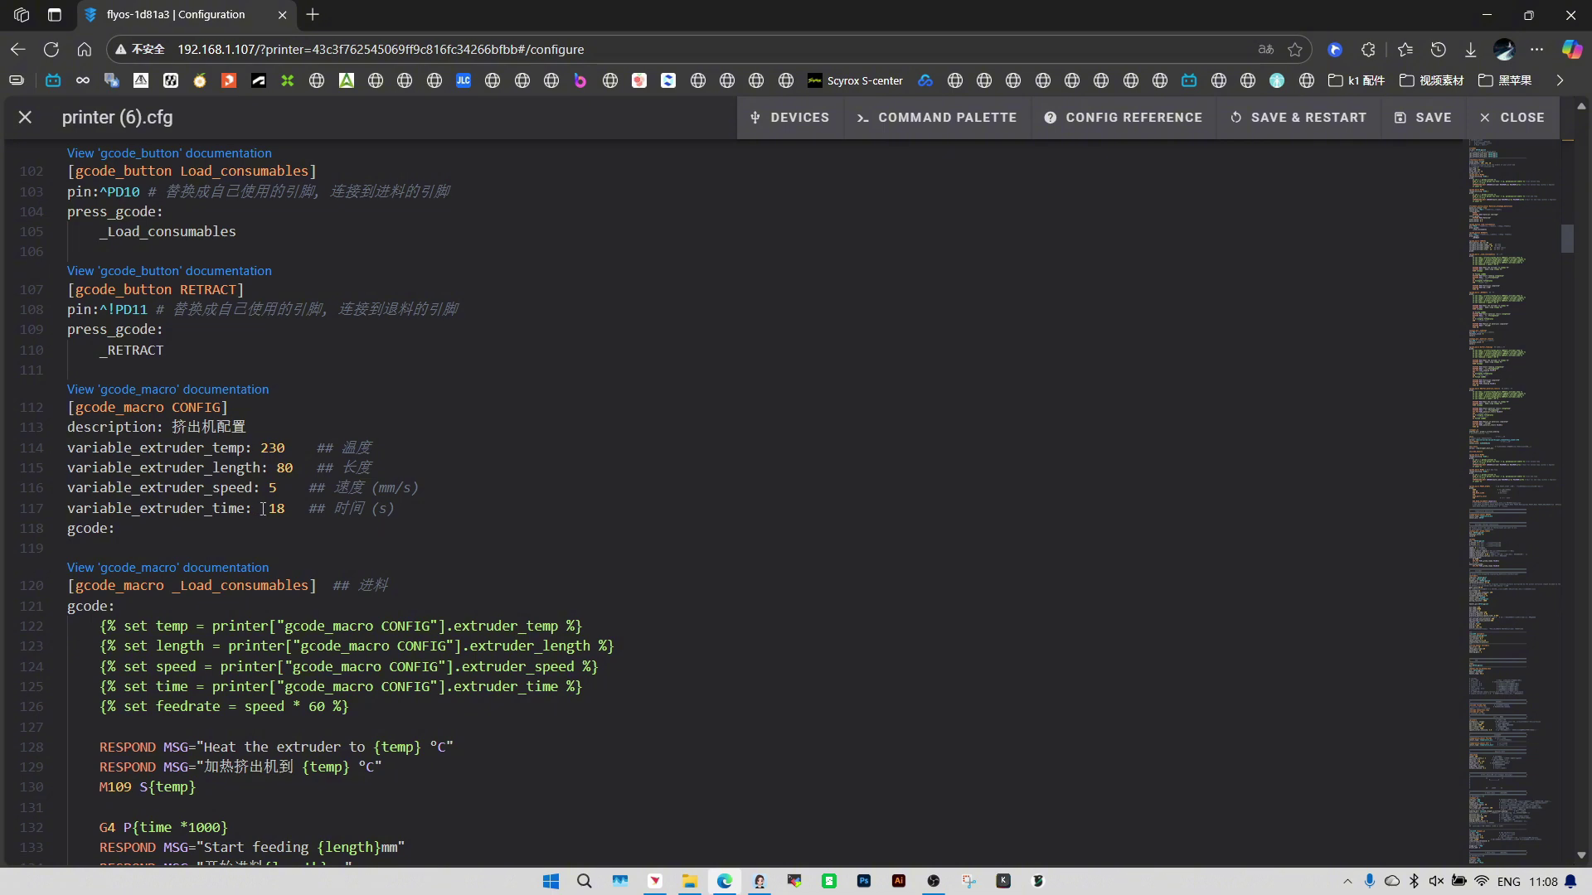
- Examine the variable_extruder_time line and its value in the CONFIG macro
drag(68, 507, 401, 506)
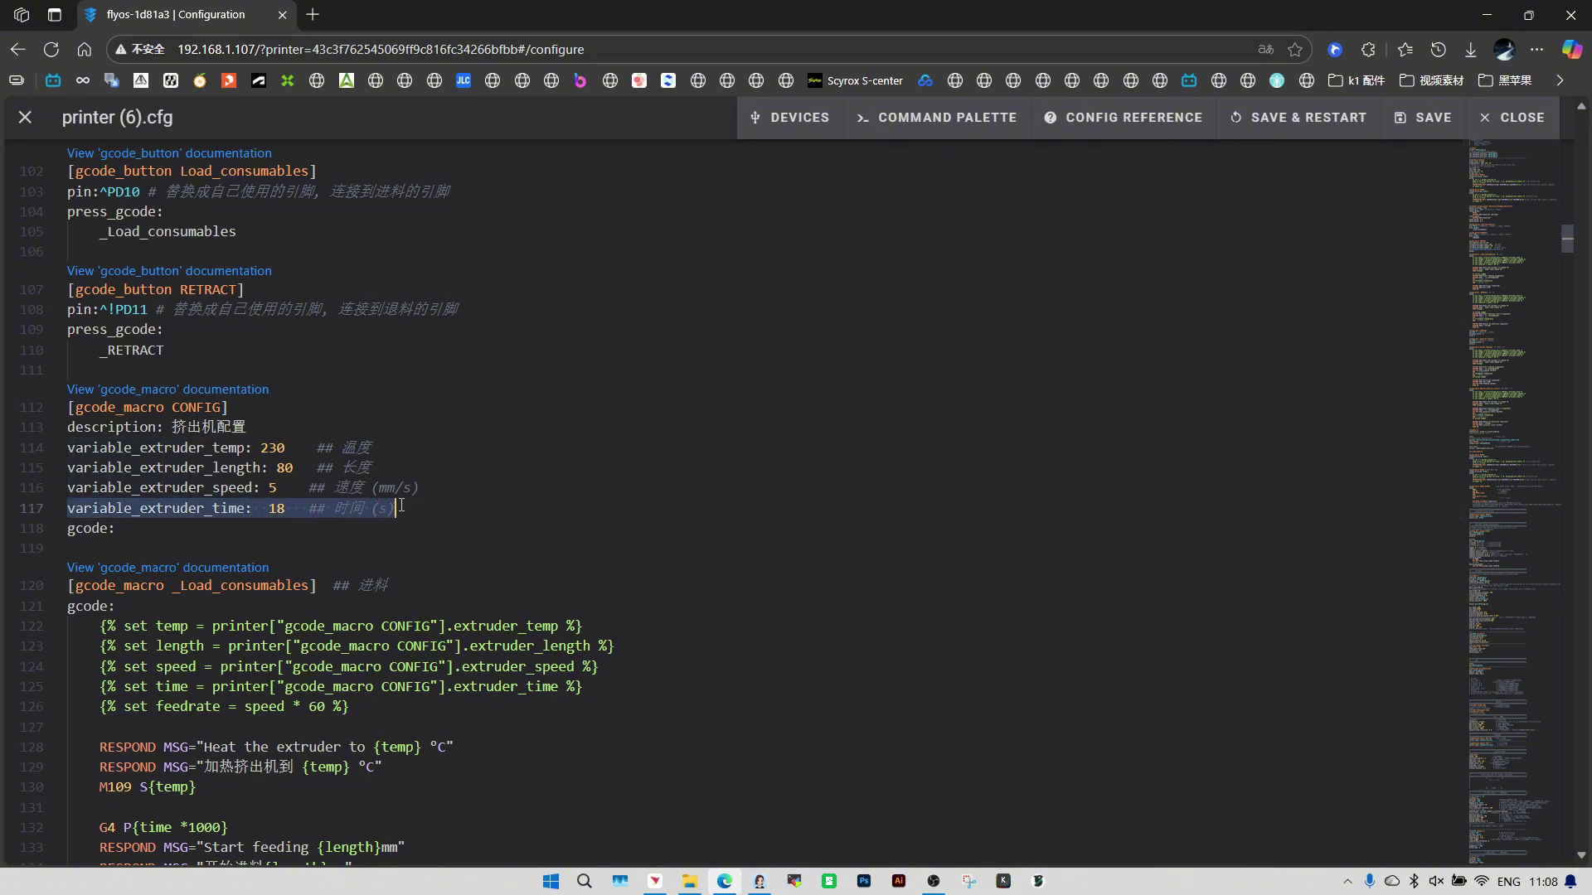
double_click(289, 509)
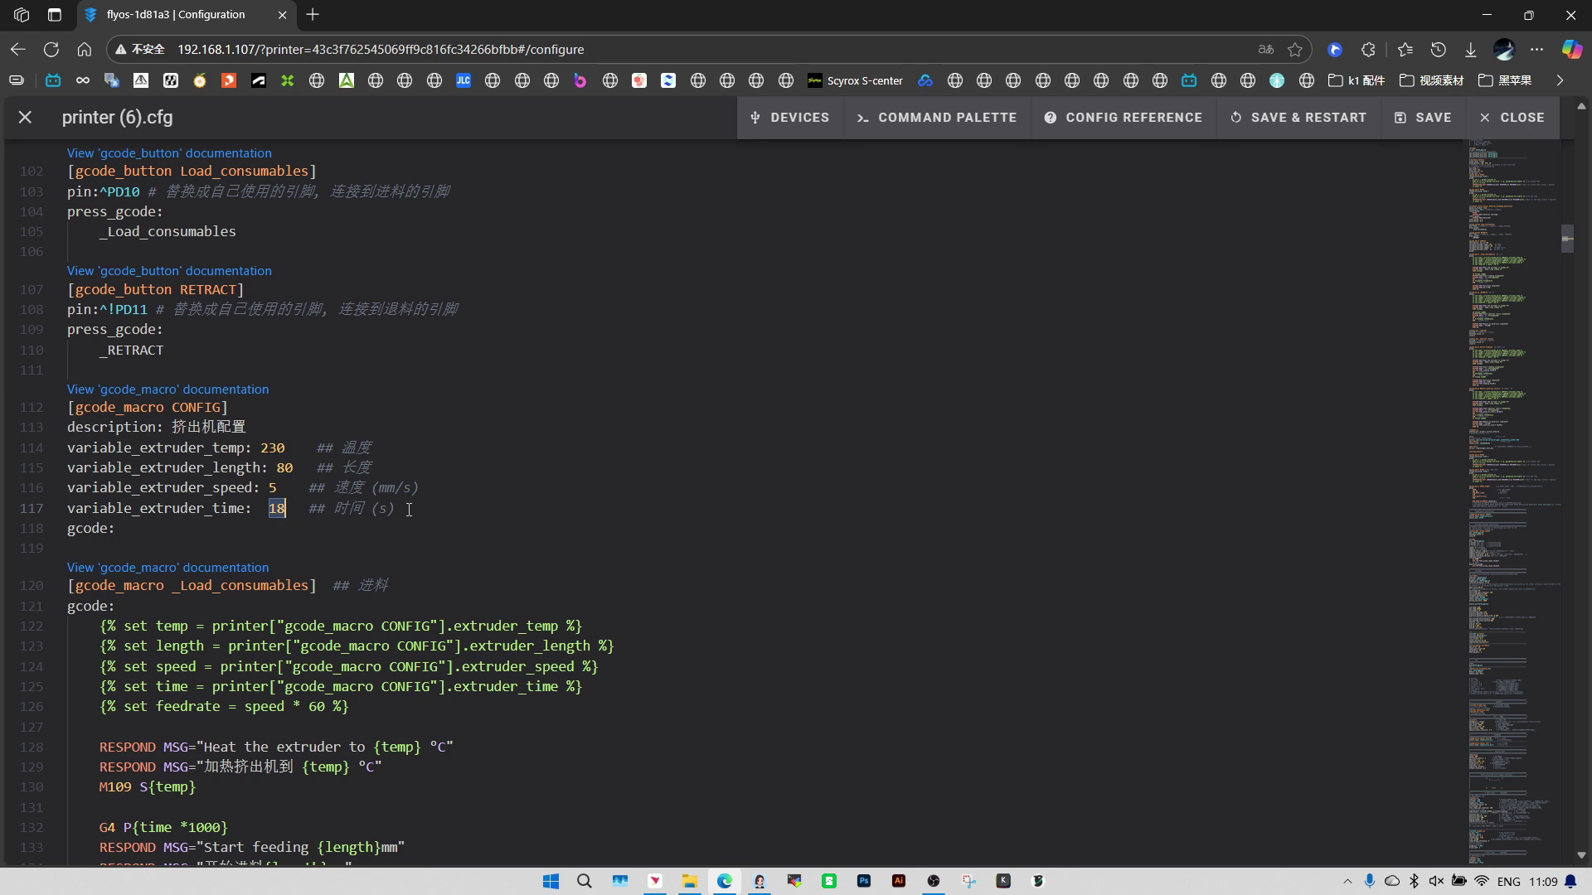
drag(409, 509, 34, 504)
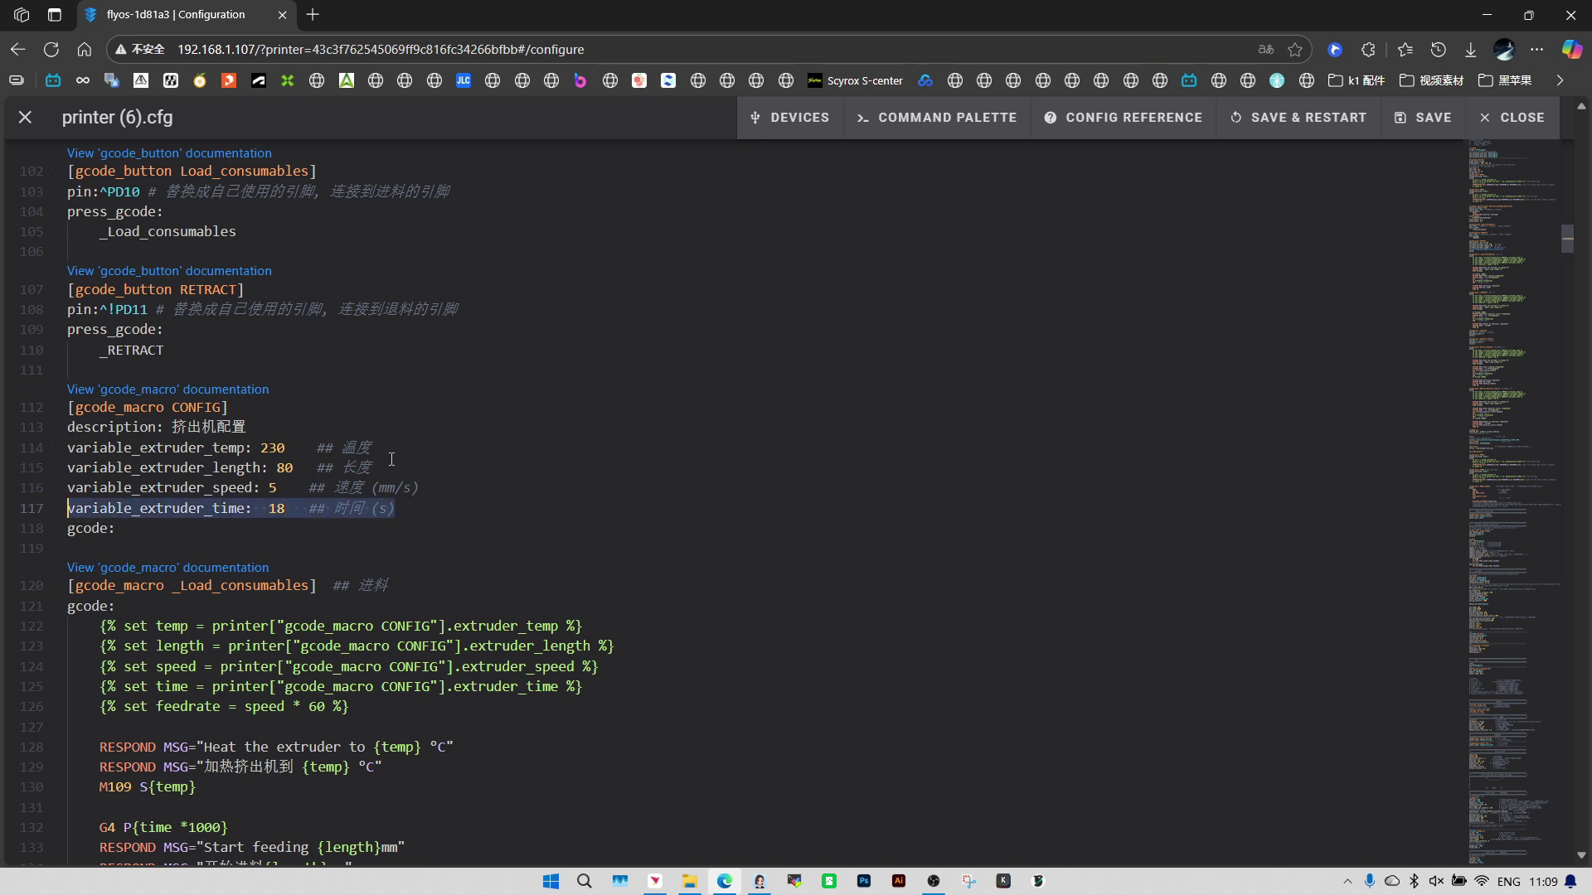
click(453, 493)
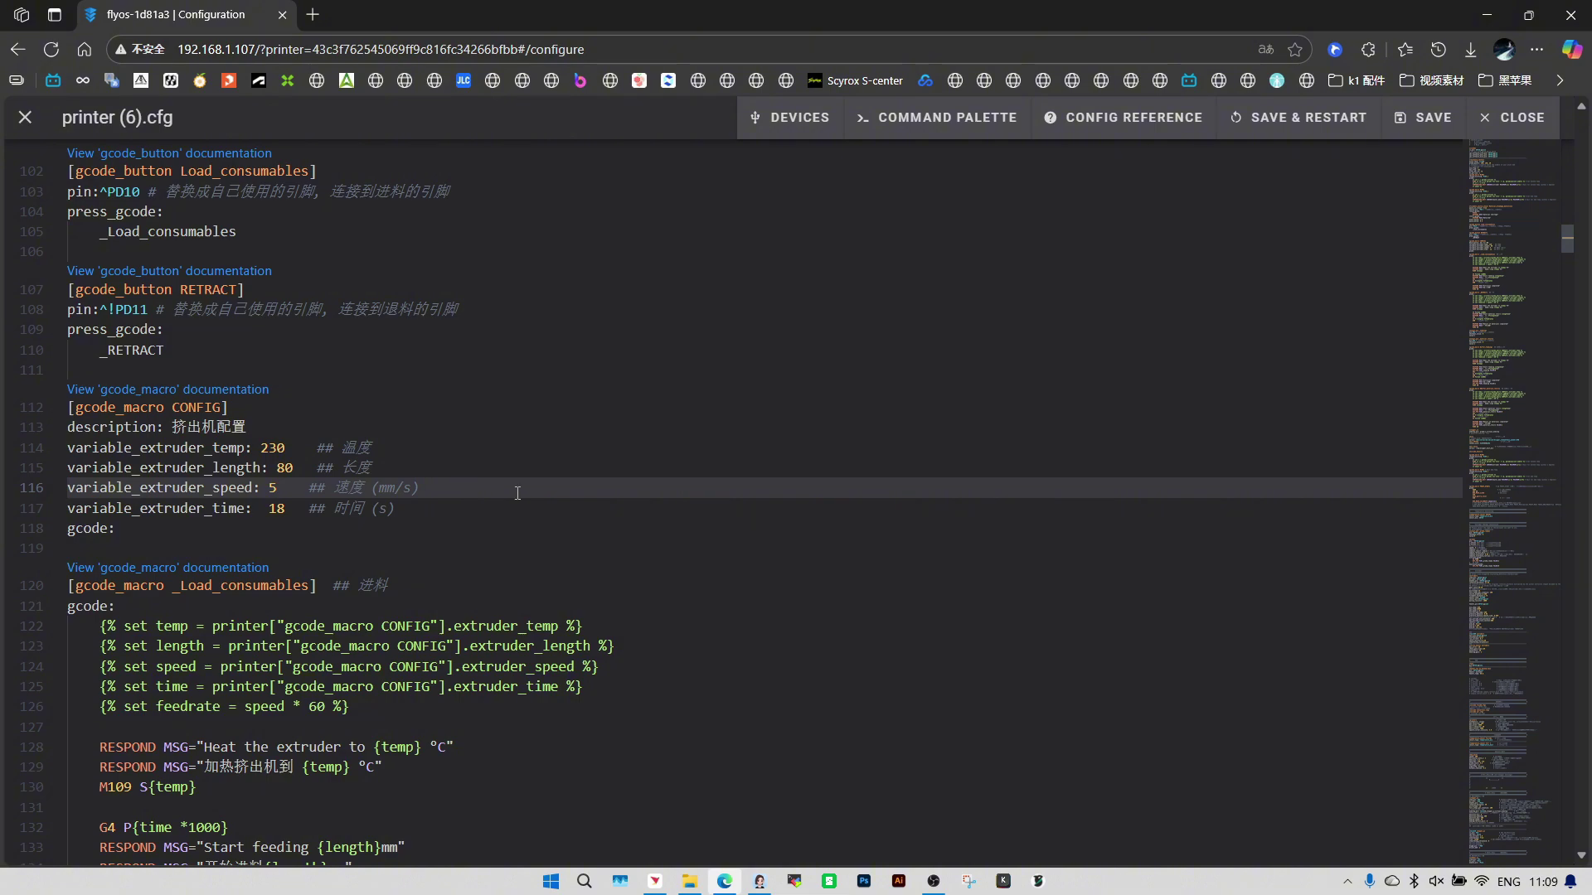